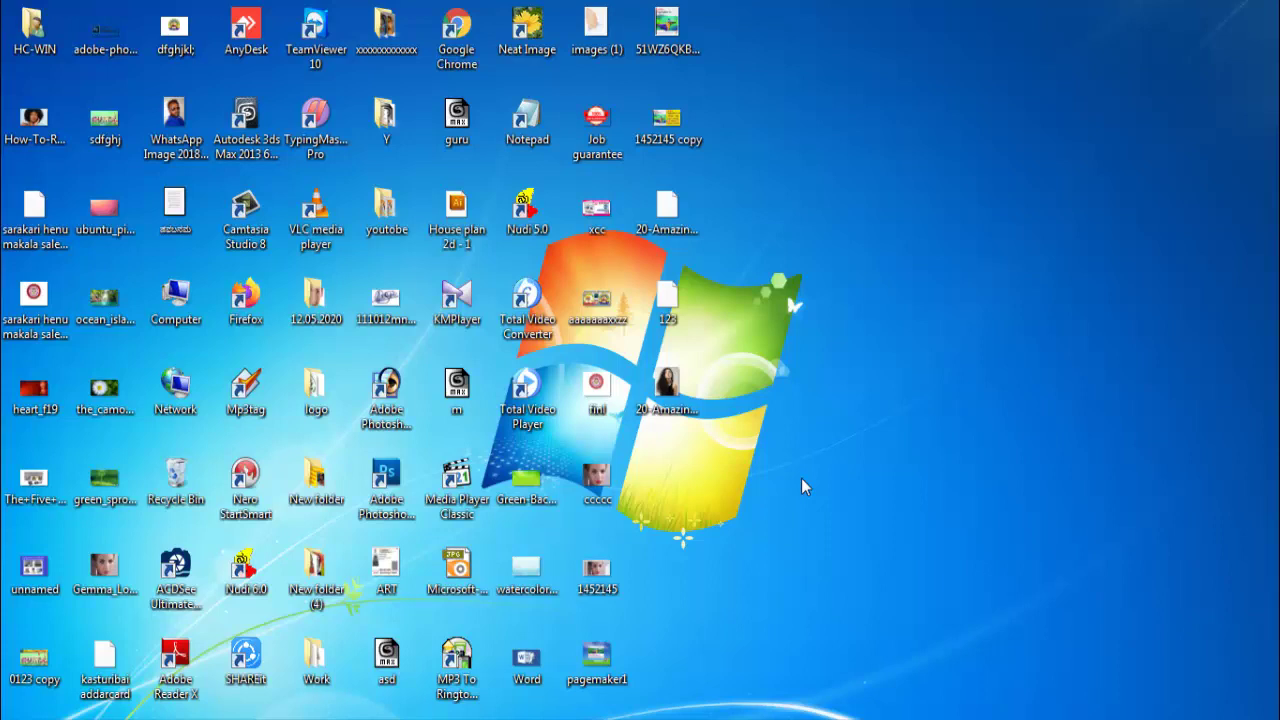
- Open the 20-Amazing-Hairstyles-For-Curly-Hair-For-Girls photo from the desktop in ACDSee Quick View
double_click(667, 392)
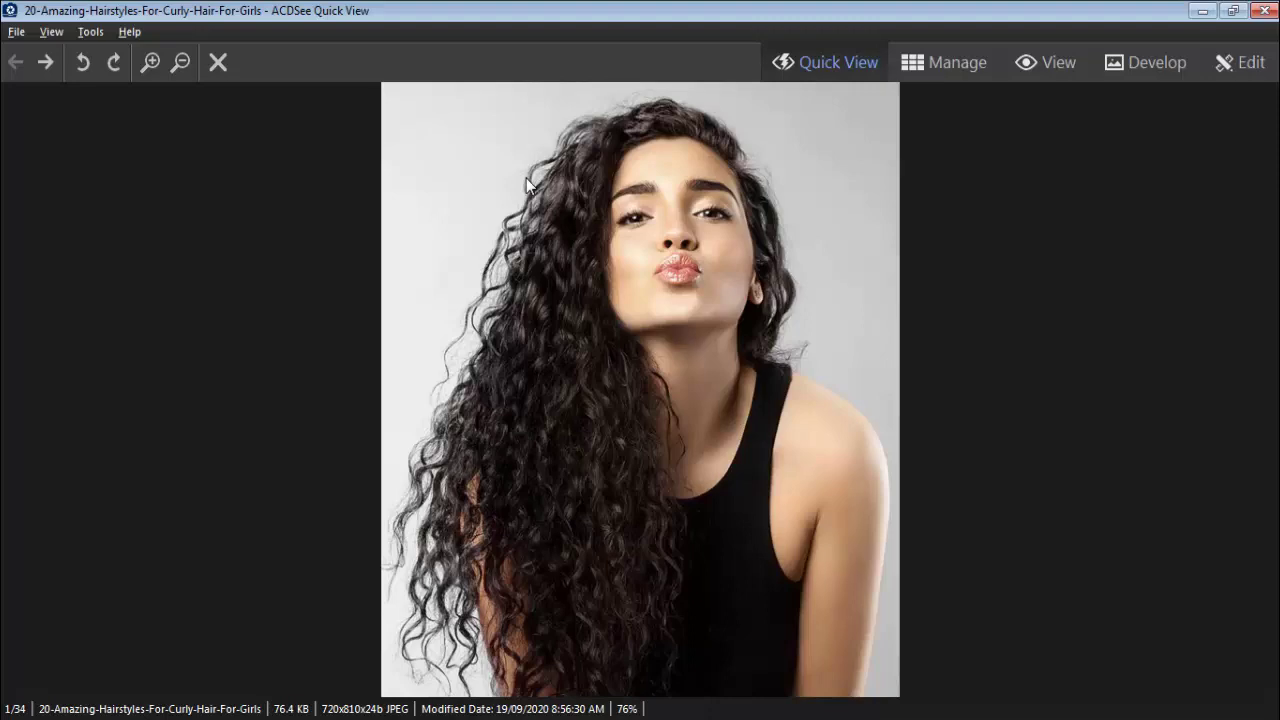
- Close the ACDSee Quick View window to return to the desktop
left_click(1264, 10)
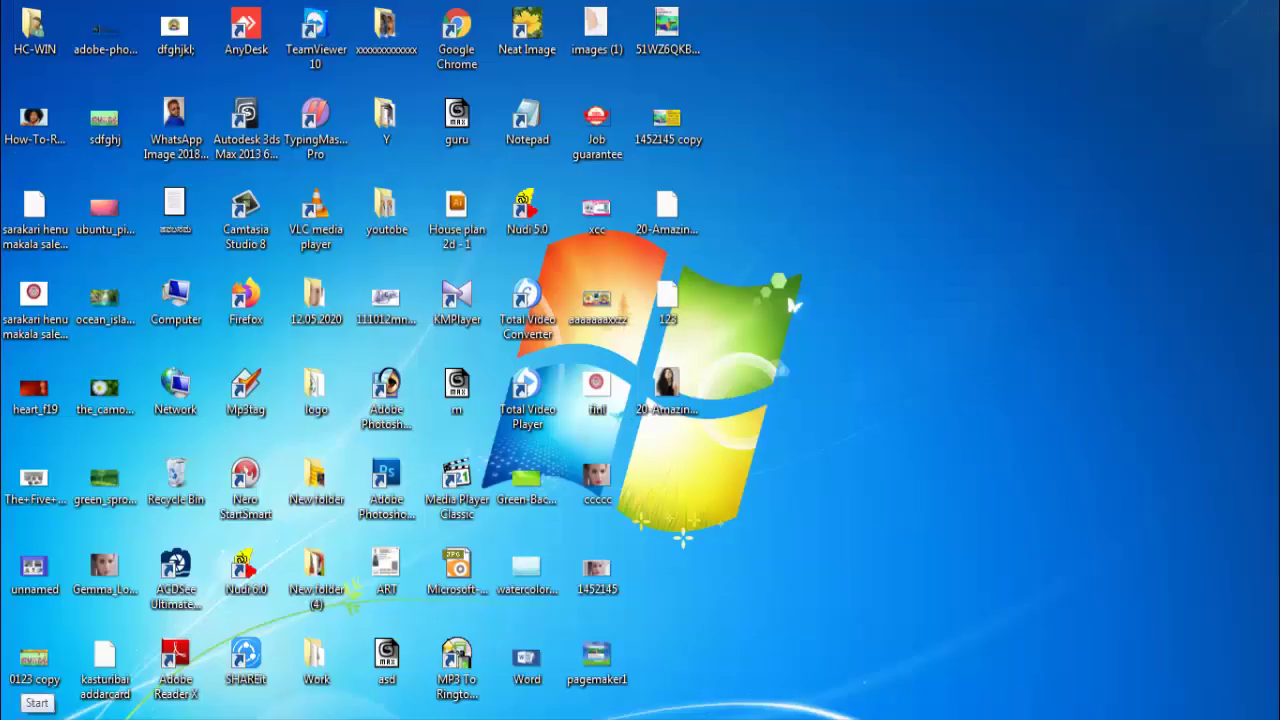
- Launch Adobe Photoshop 7.0 from the Start menu
left_click(38, 705)
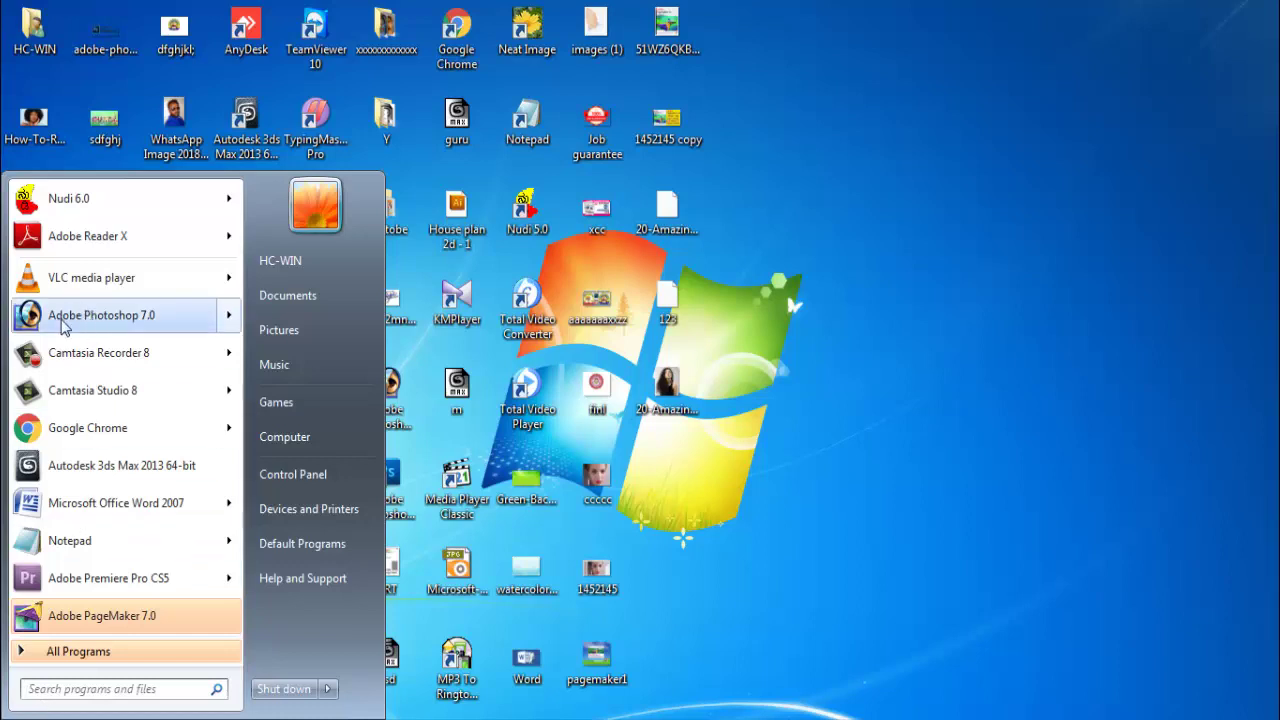
mouse_move(101, 315)
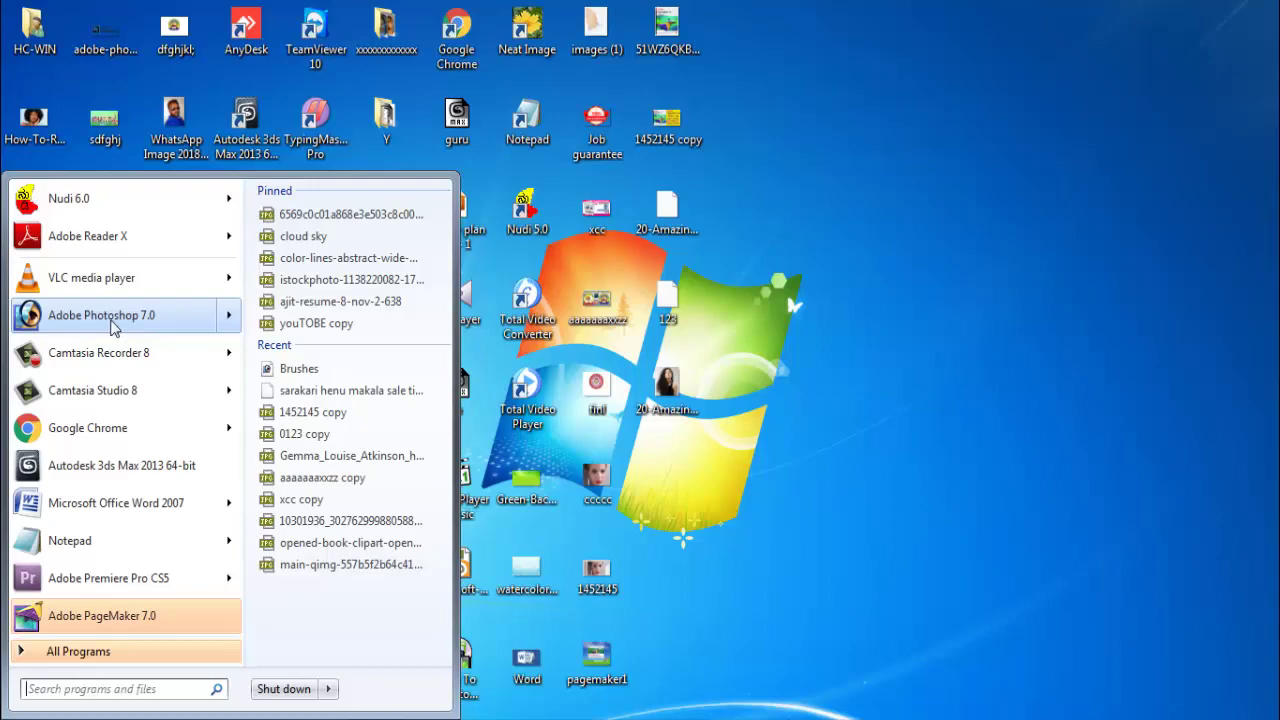
left_click(120, 329)
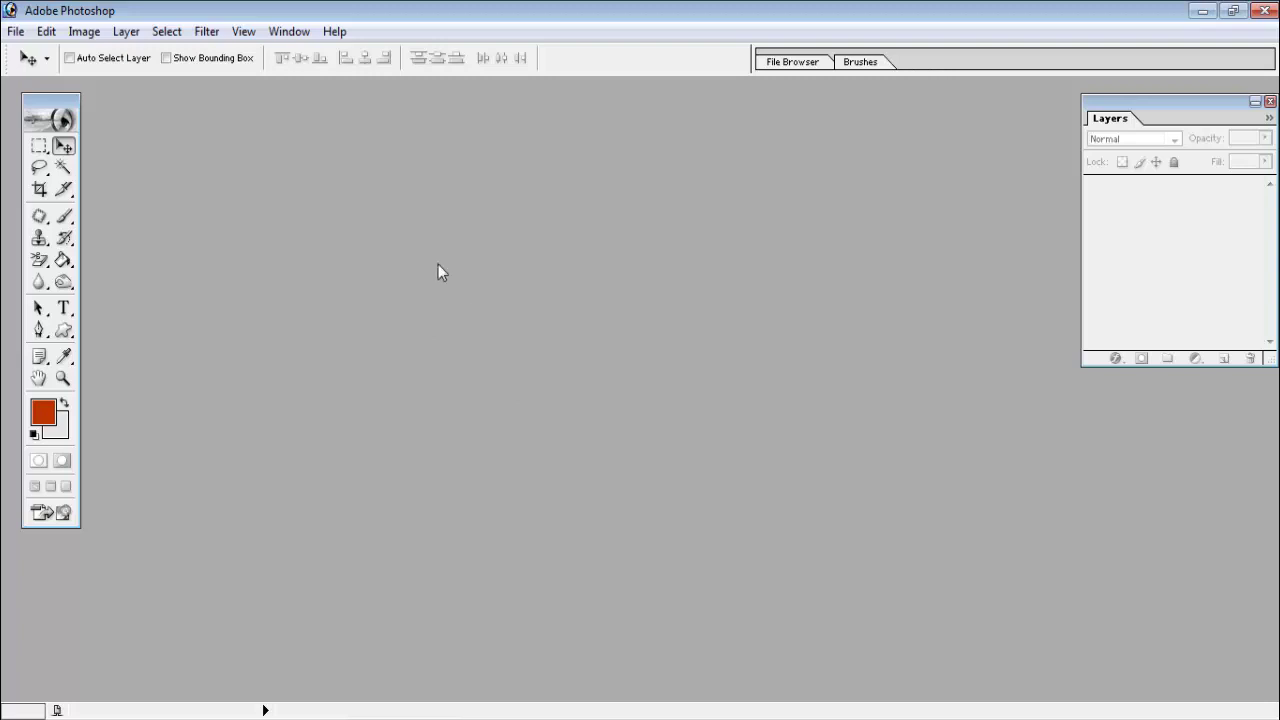
- Open 20-Amazing-Hairstyles-For-Curly-Hair-For-Girls.jpg from the Desktop and maximize its document window
left_click(26, 34)
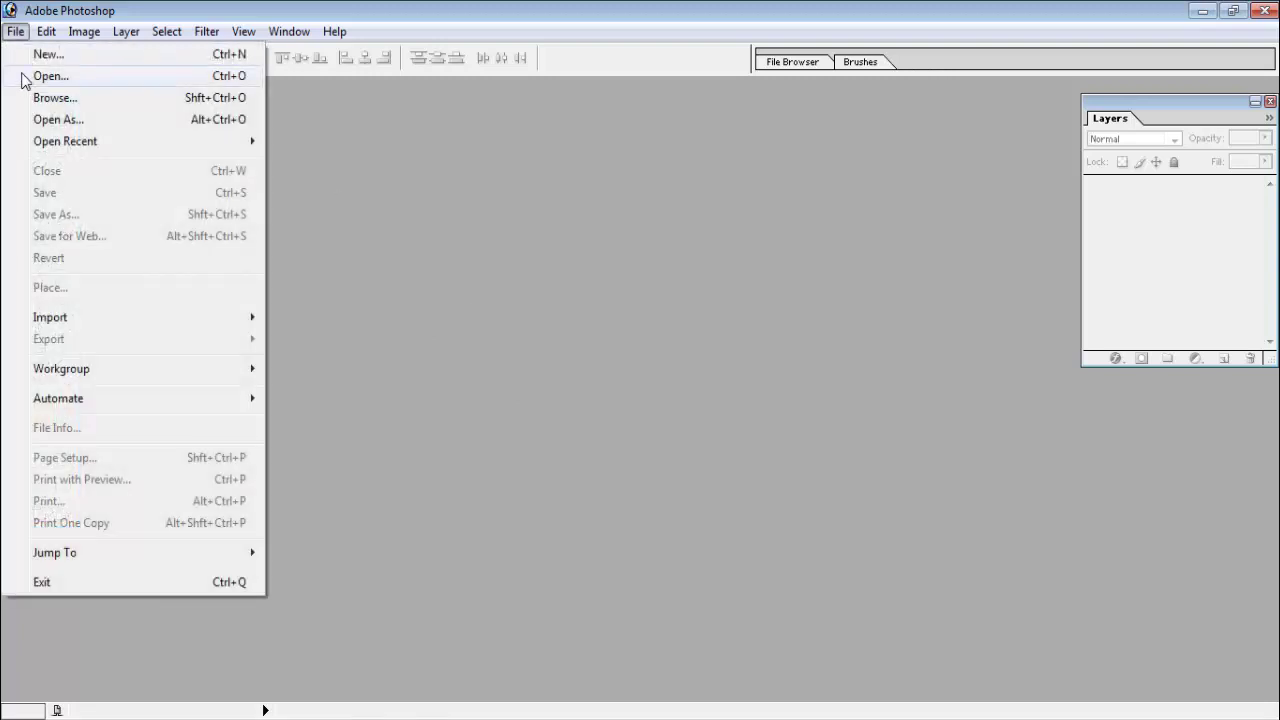
left_click(25, 80)
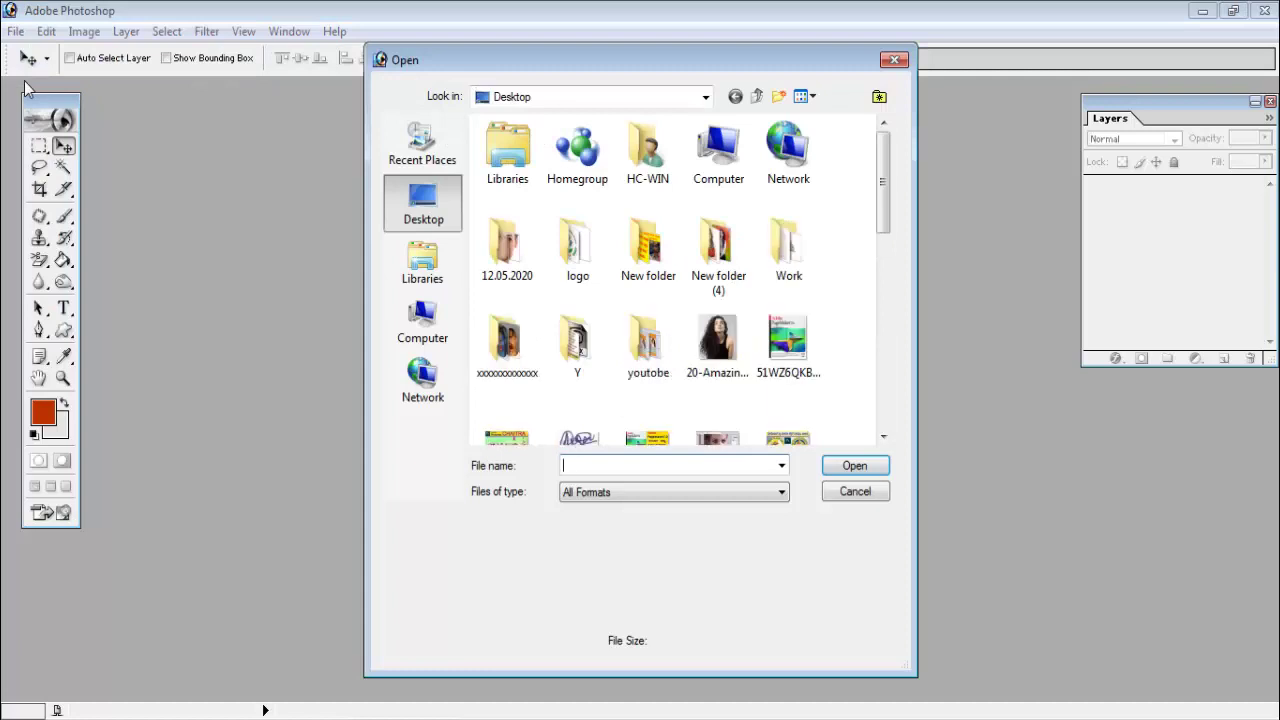
left_click(722, 343)
left_click(852, 468)
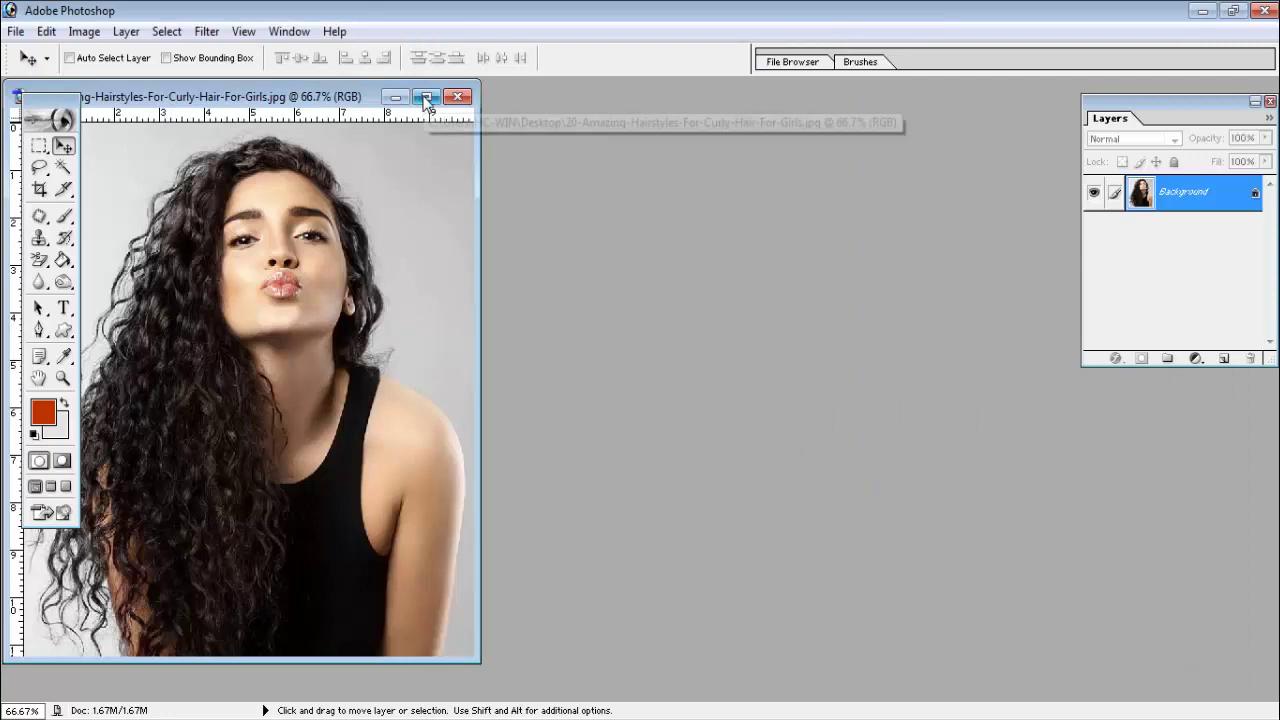
left_click(426, 96)
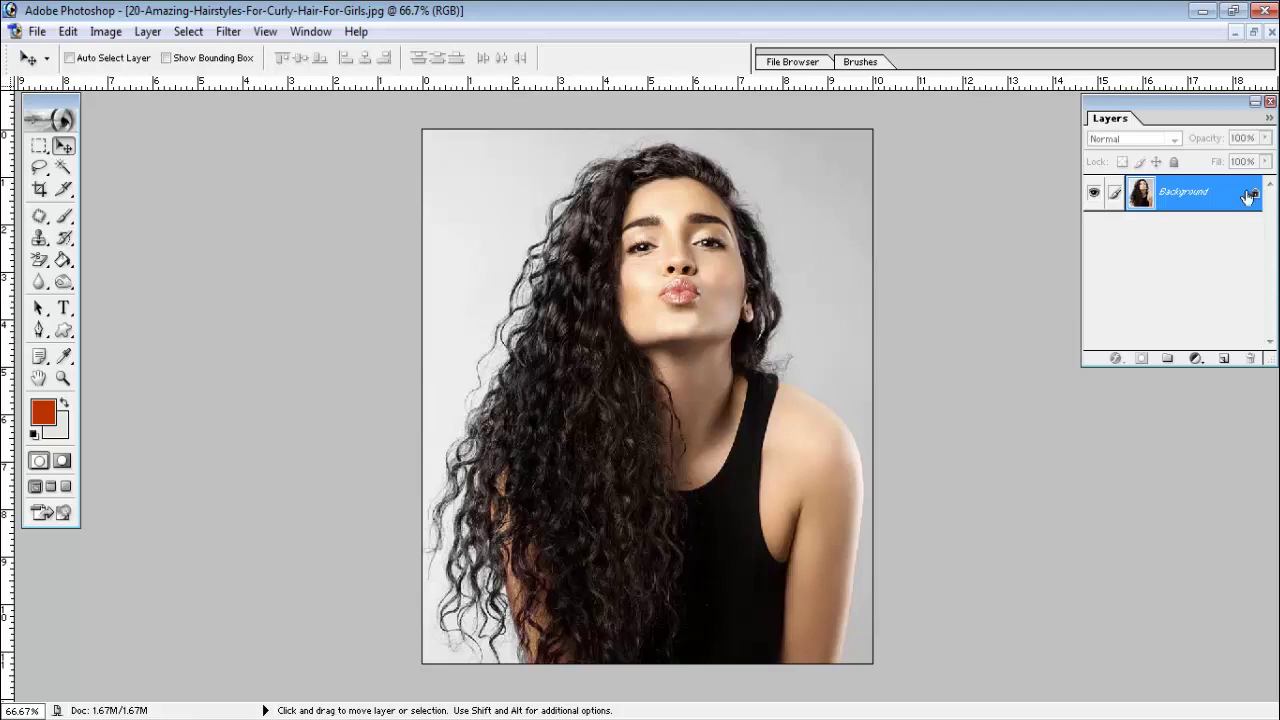
- Duplicate the Background layer as Background copy
right_click(1196, 197)
left_click(1140, 261)
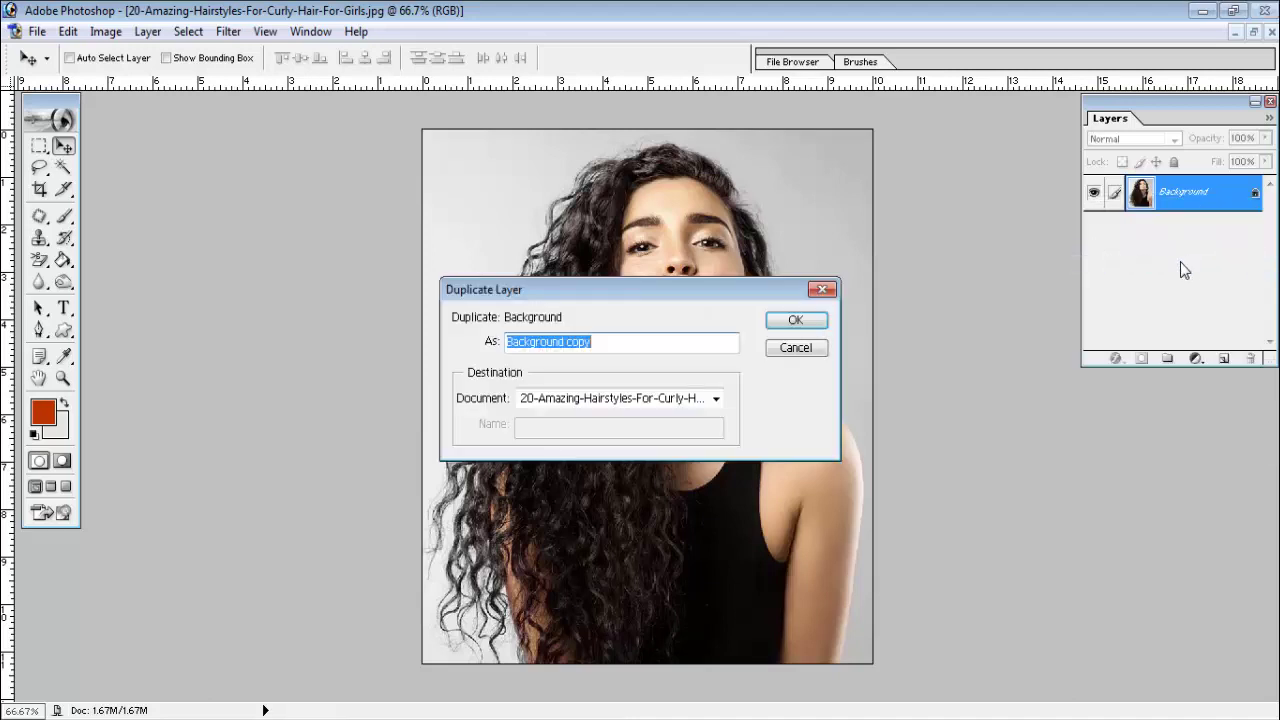
left_click(802, 321)
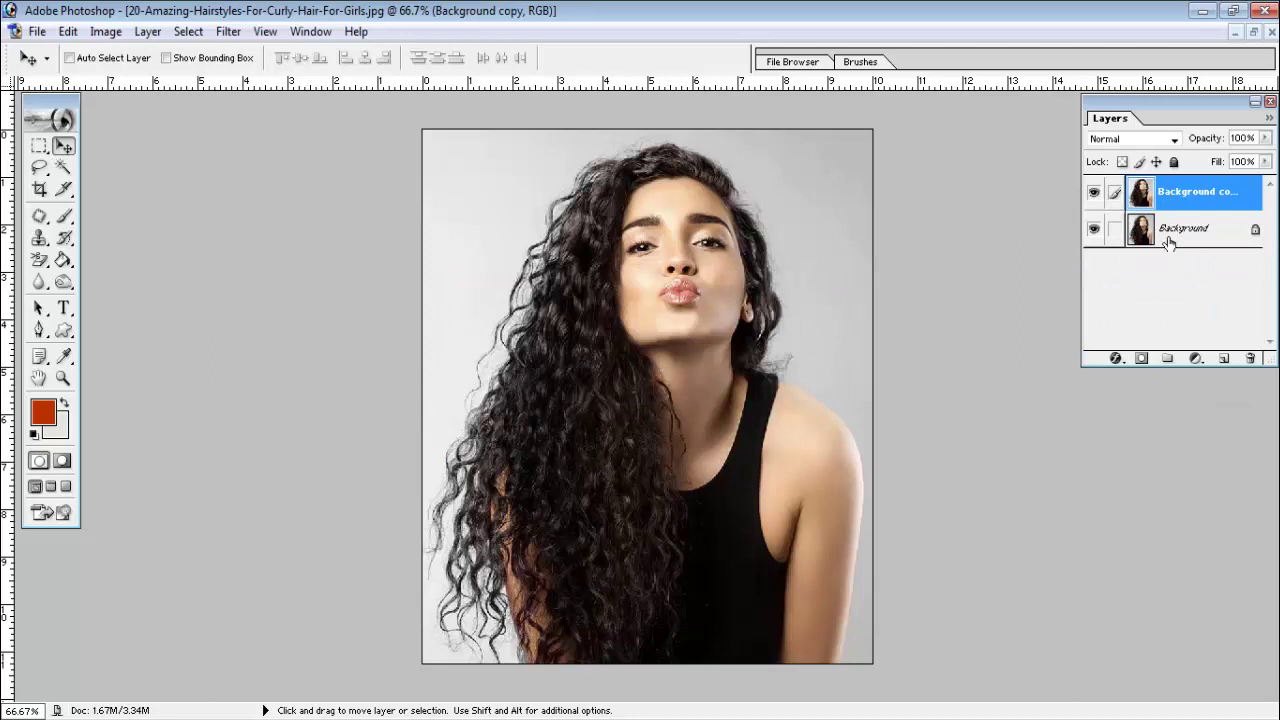
- Draw a loose freehand Lasso selection around the woman and her curly hair
left_click(39, 169)
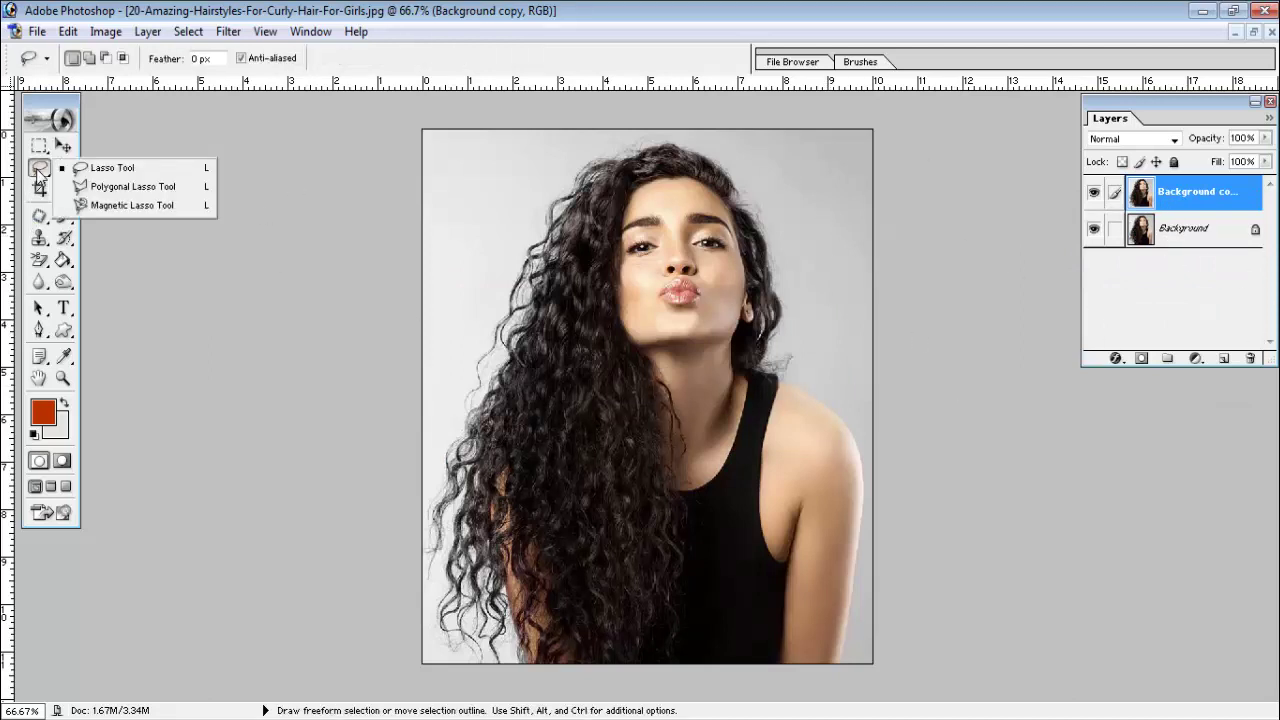
left_click(110, 172)
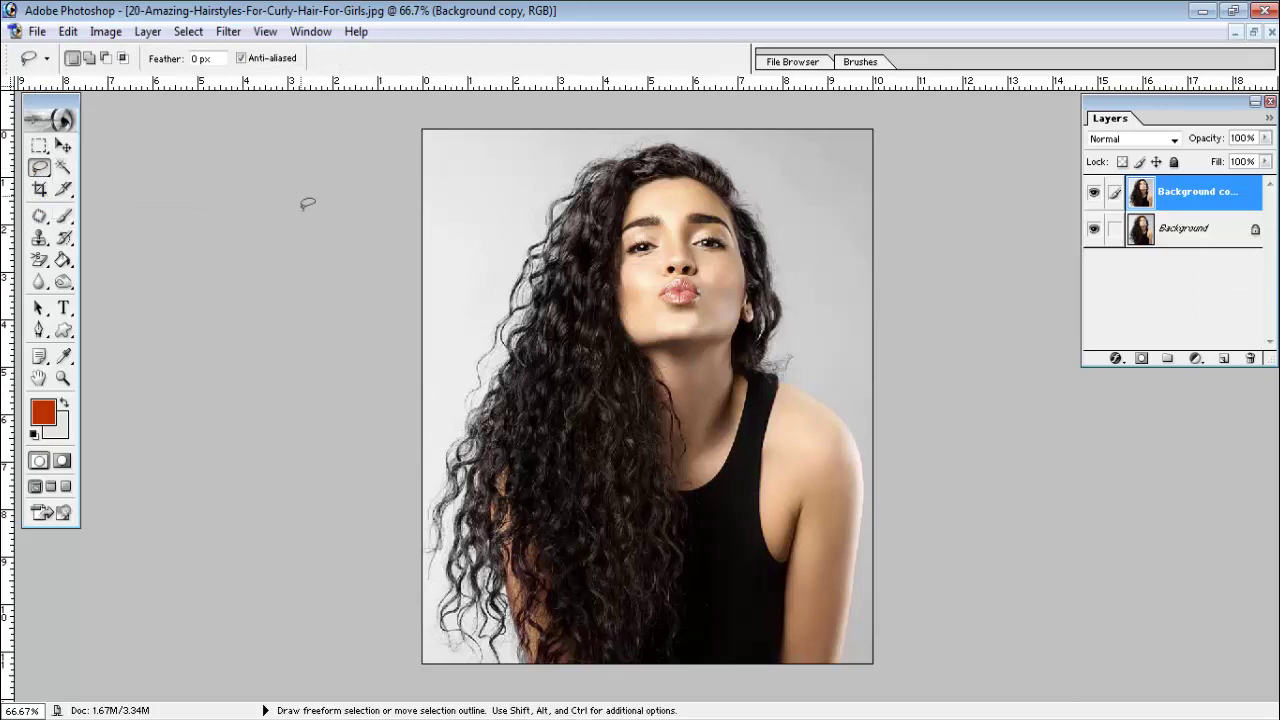
mouse_move(512, 272)
left_mouse_down()
mouse_move(588, 162)
mouse_move(628, 150)
mouse_move(688, 142)
mouse_move(760, 198)
mouse_move(795, 300)
mouse_move(779, 372)
mouse_move(847, 410)
mouse_move(869, 485)
mouse_move(869, 572)
mouse_move(848, 662)
mouse_move(705, 682)
mouse_move(462, 668)
mouse_move(434, 600)
mouse_move(437, 492)
mouse_move(514, 280)
left_mouse_up()
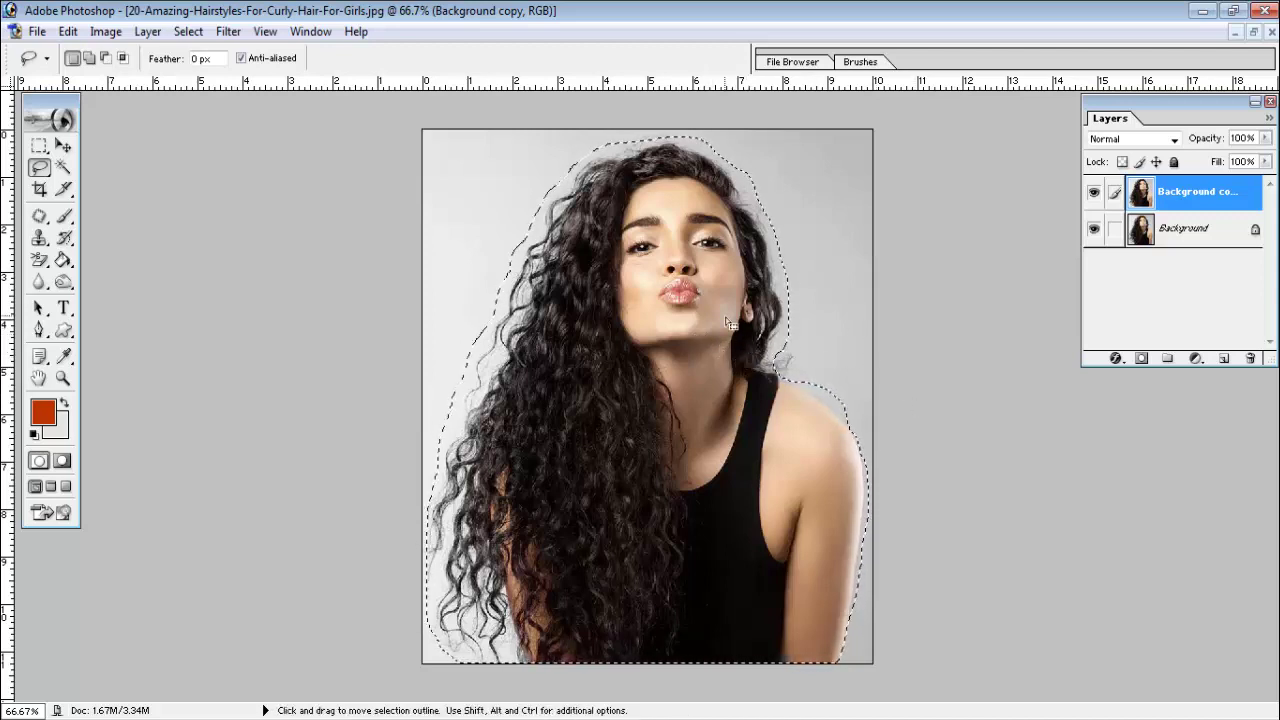
- Invert the selection to the surroundings and hide the original Background layer
left_click(188, 31)
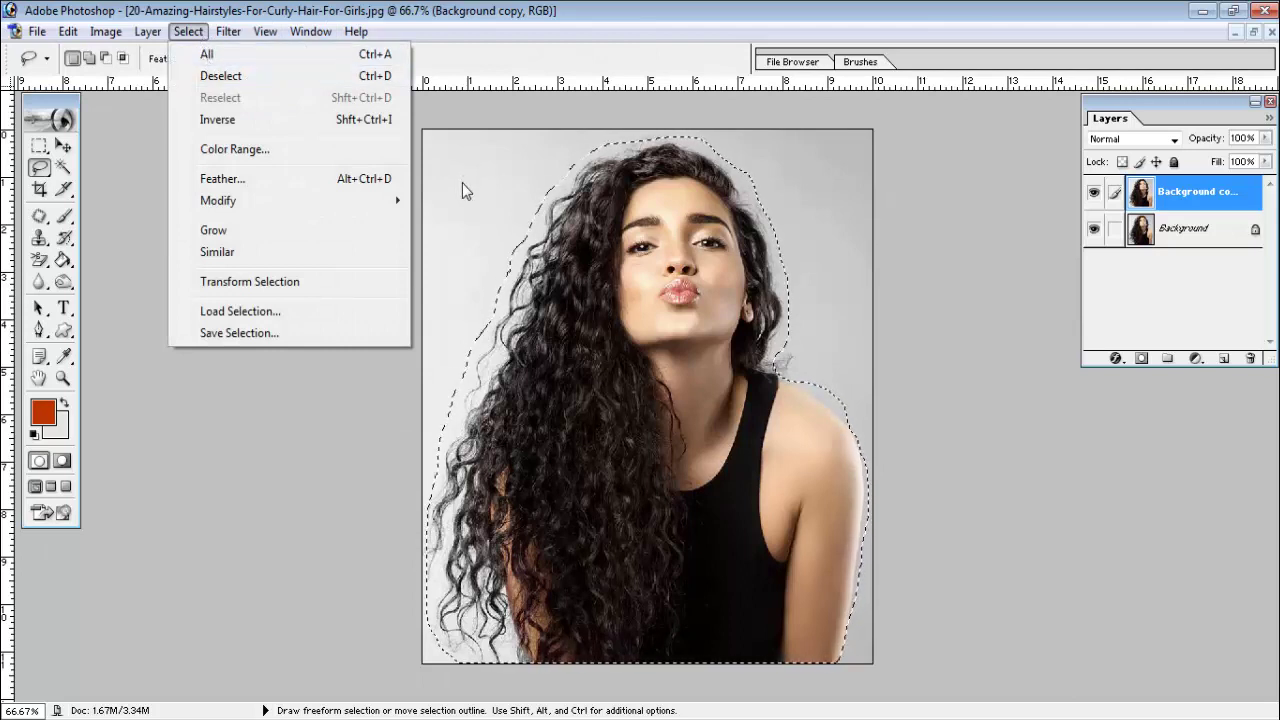
left_click(215, 120)
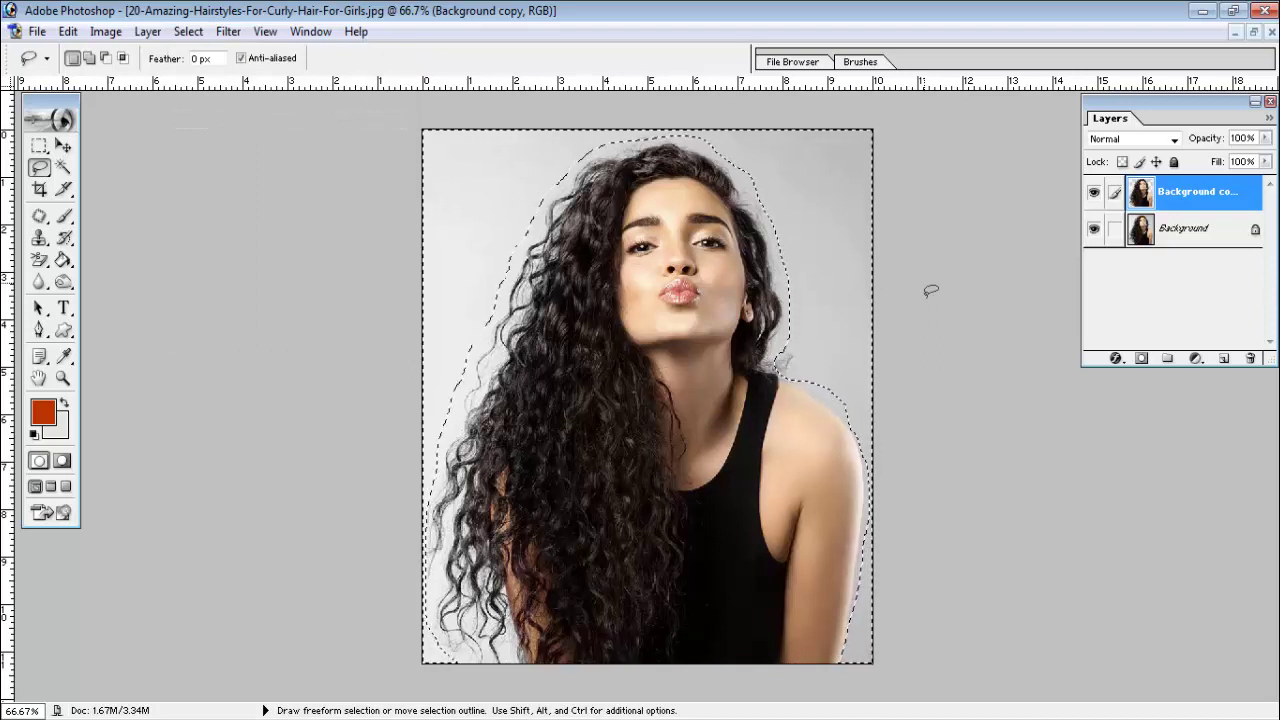
left_click(1183, 229)
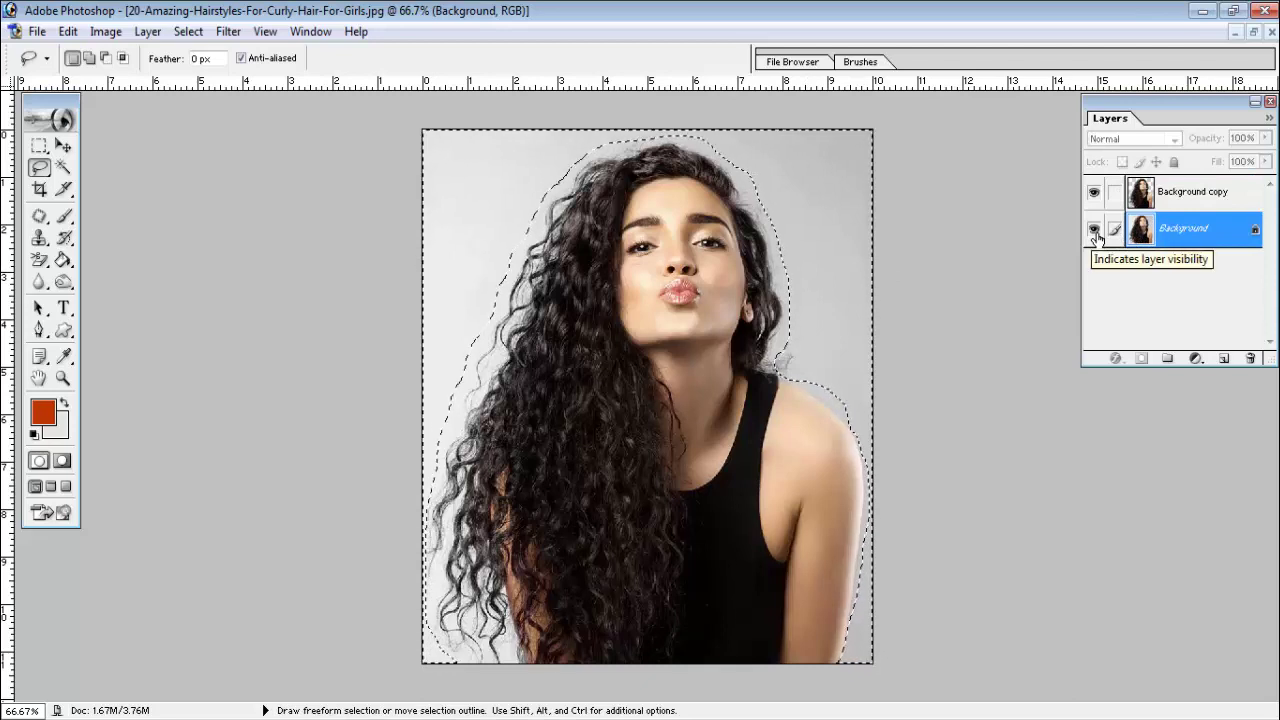
left_click(1094, 230)
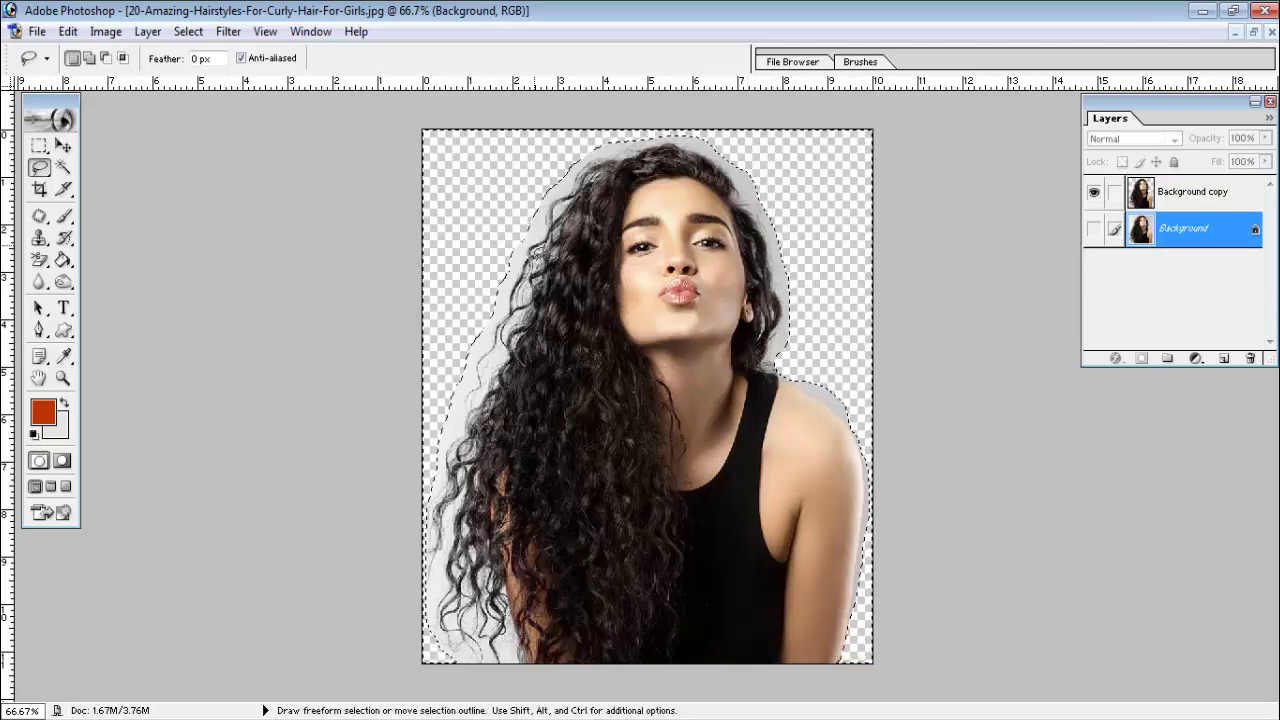
left_click(63, 146)
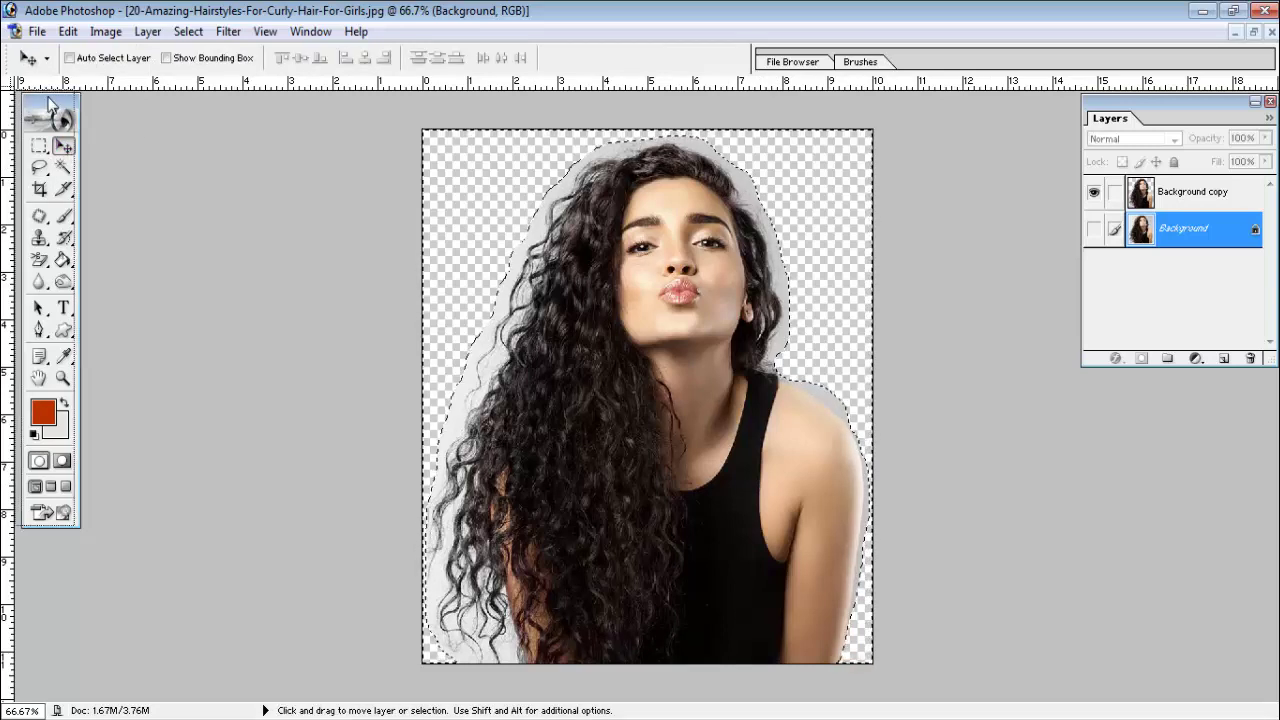
left_click_drag(62, 119, 55, 116)
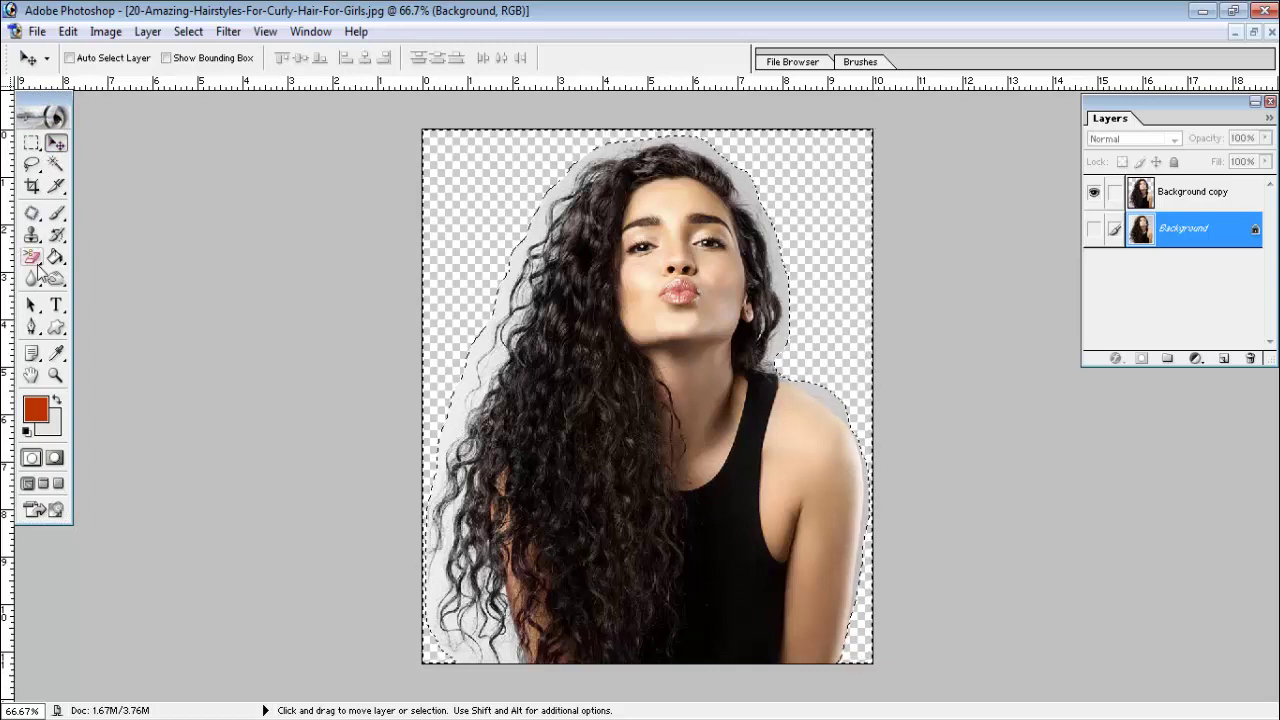
- Choose the Background Eraser Tool, deselect, and make Background copy the active layer
left_click(34, 259)
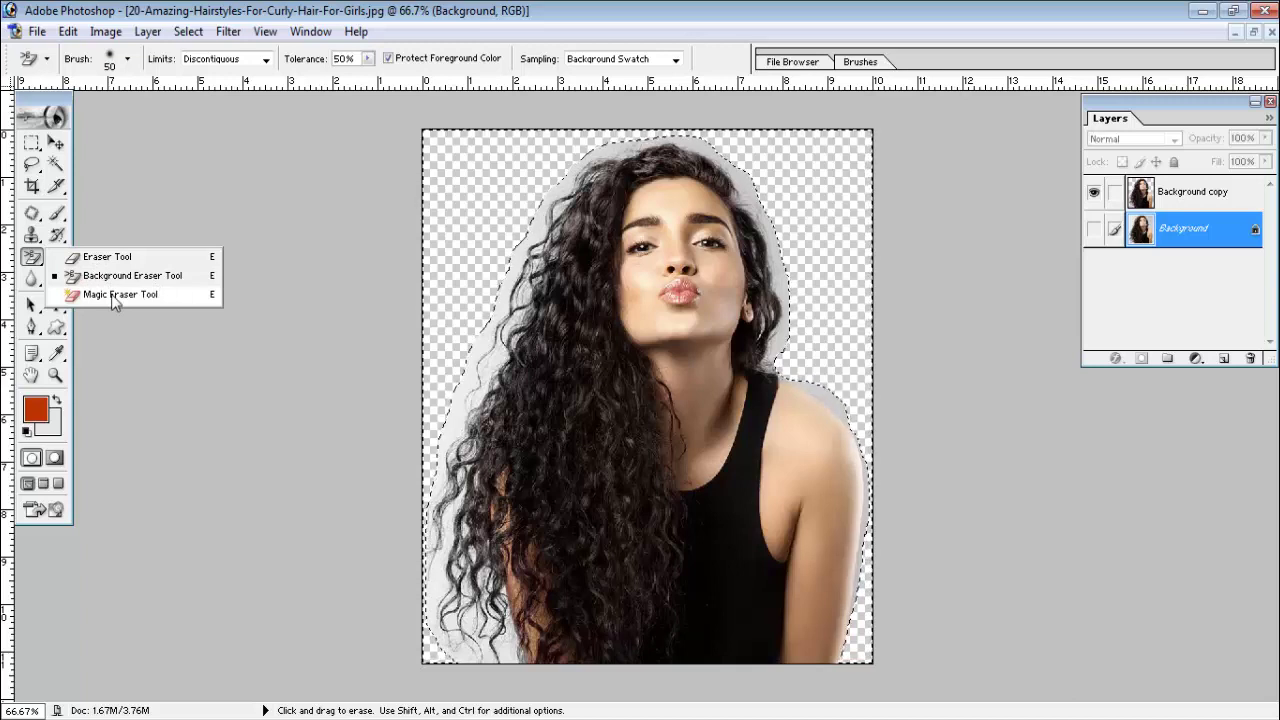
left_click(113, 286)
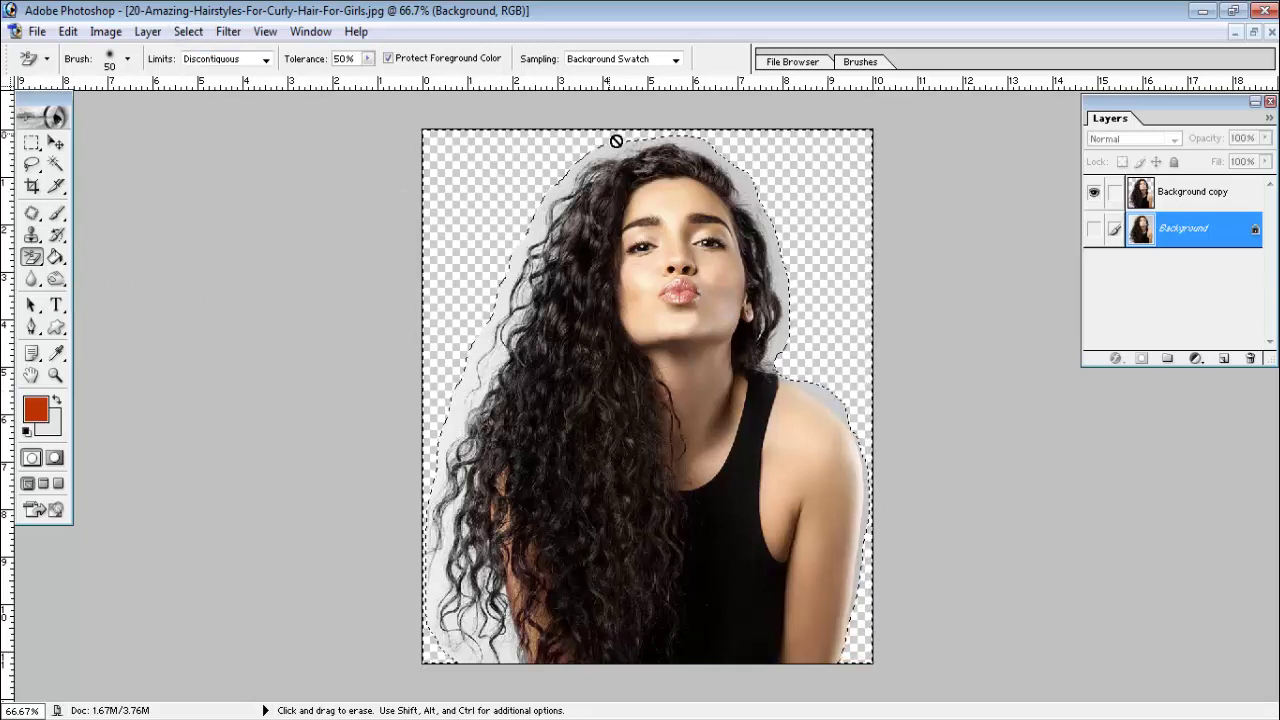
left_click(188, 32)
left_click(210, 72)
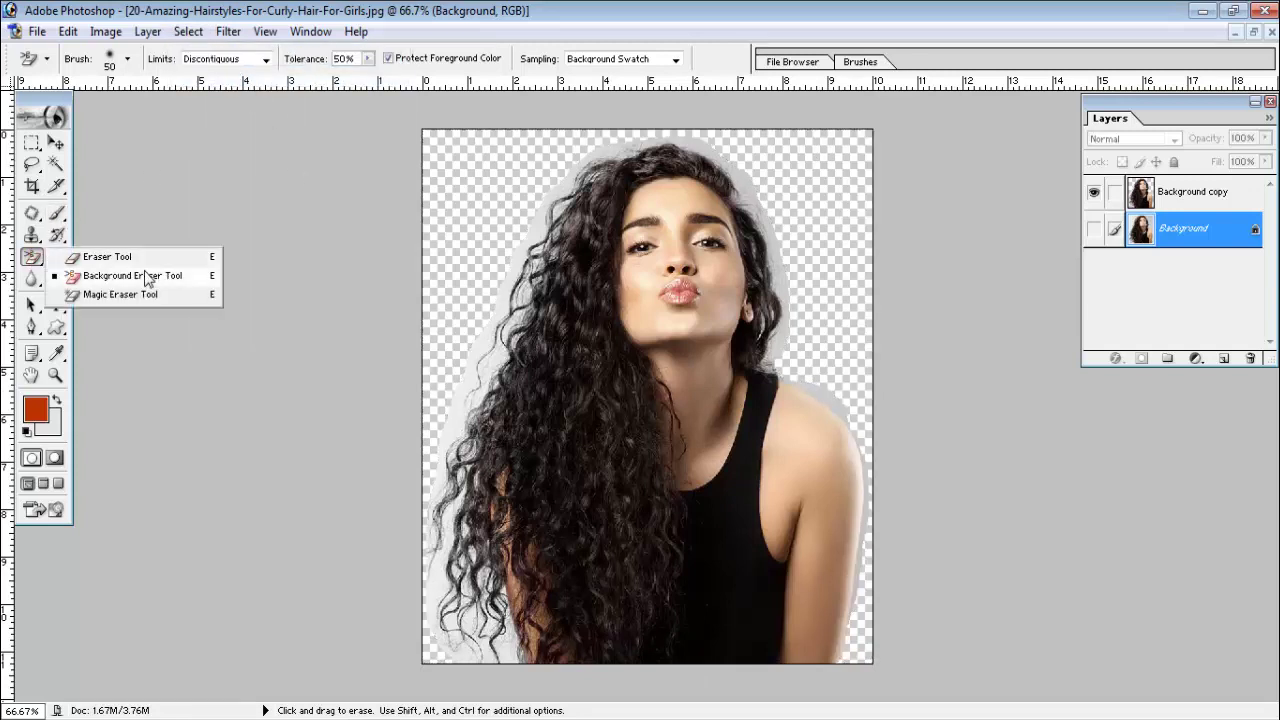
left_click_drag(33, 262, 152, 276)
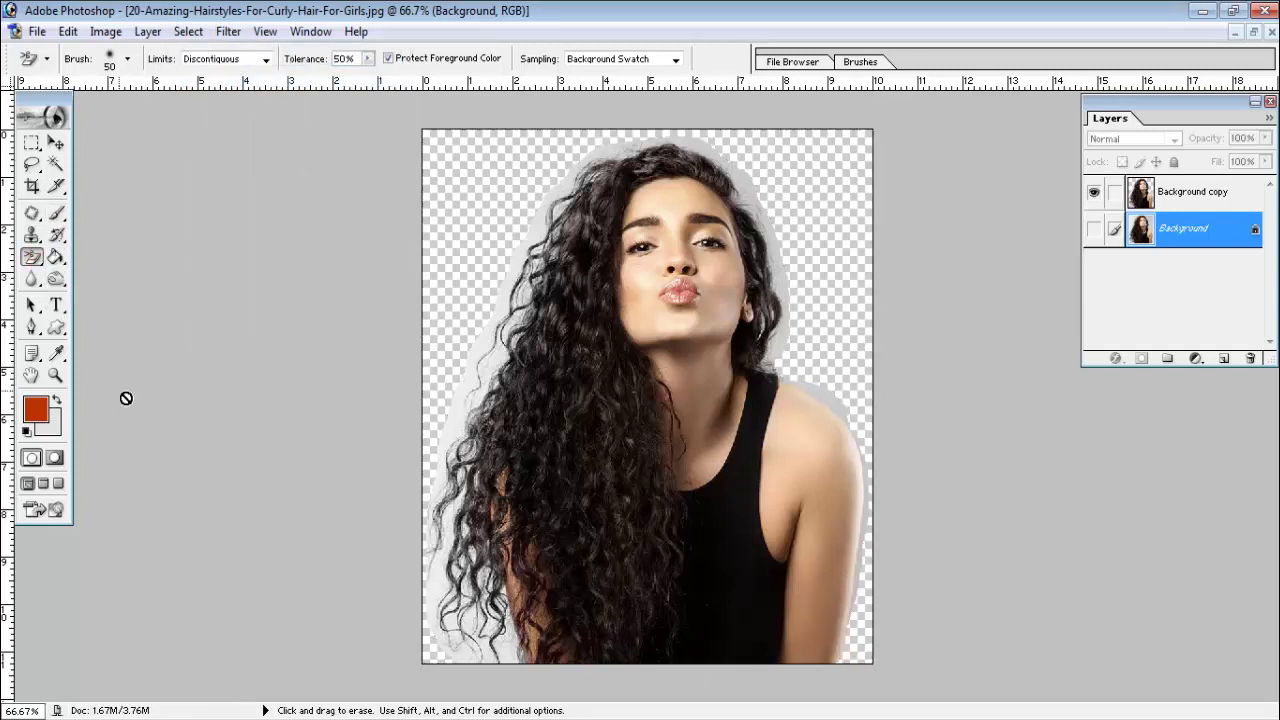
left_click(1211, 204)
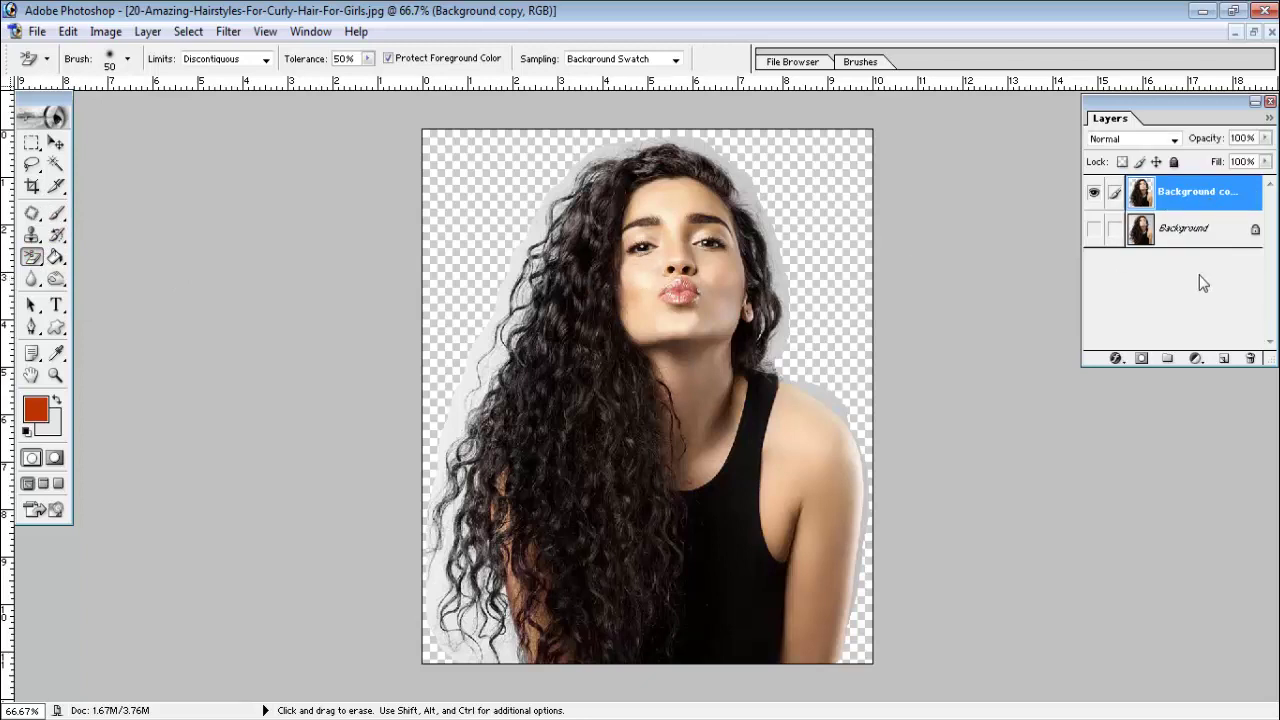
- Show Background again and set the eraser brush to 0% hardness, 1% spacing and 62 px
left_click(1199, 232)
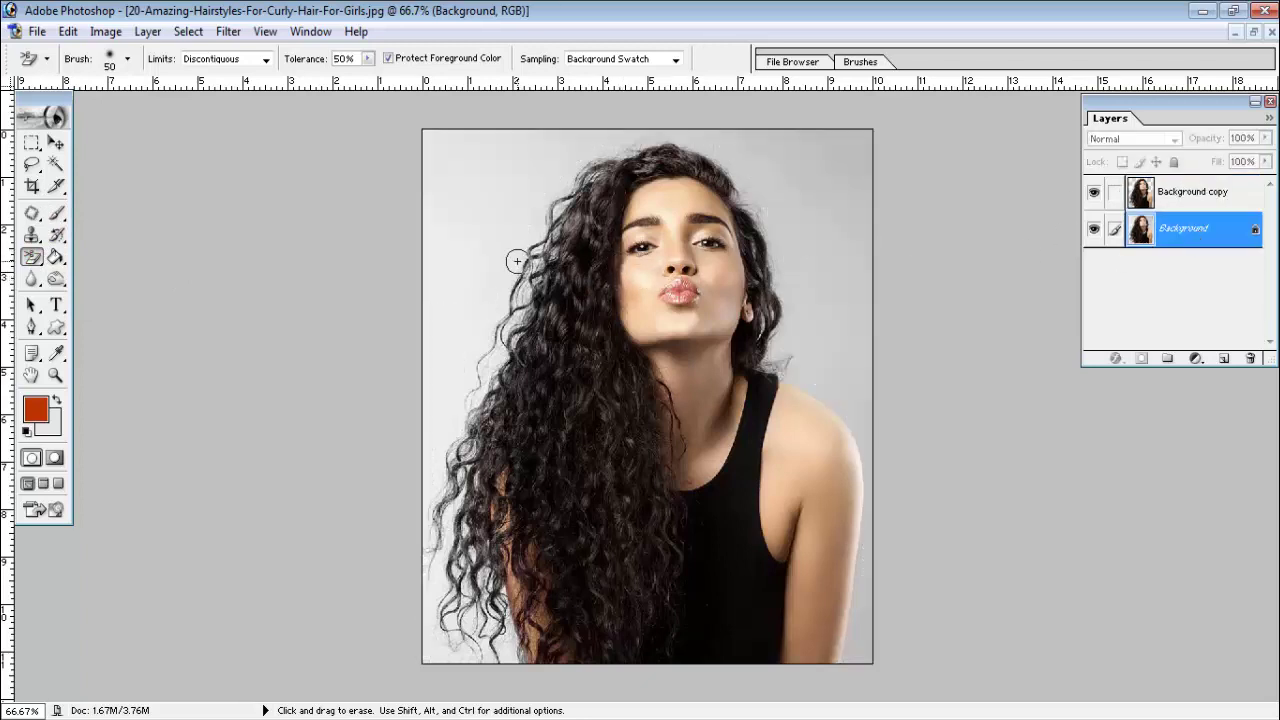
left_click(1197, 201)
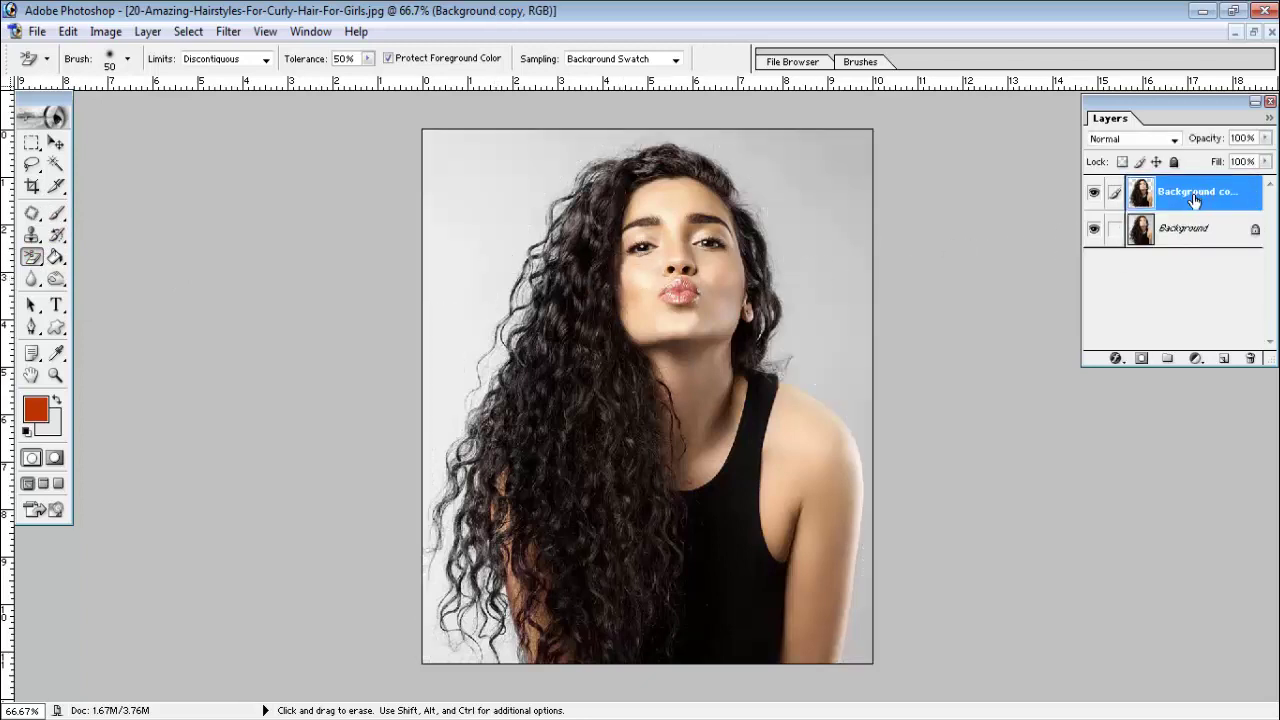
left_click(128, 60)
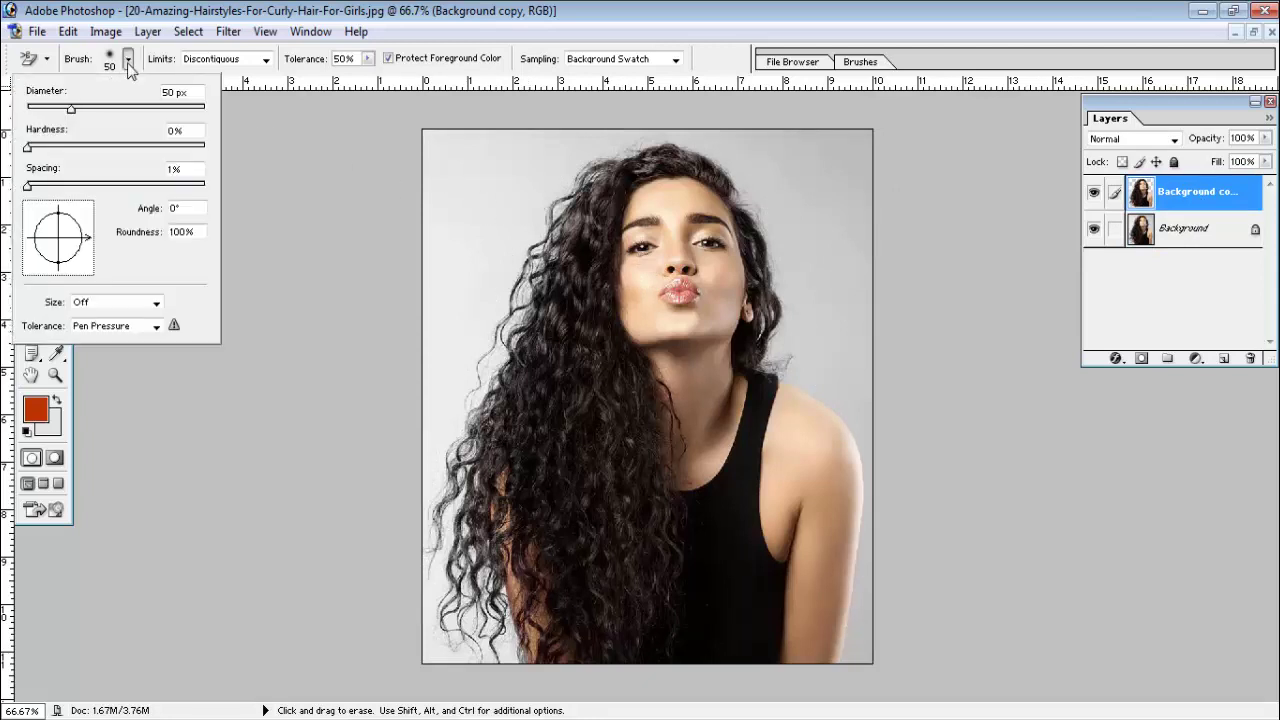
left_click(27, 190)
left_click(29, 148)
left_click(281, 146)
left_click(128, 60)
left_click_drag(71, 108, 175, 108)
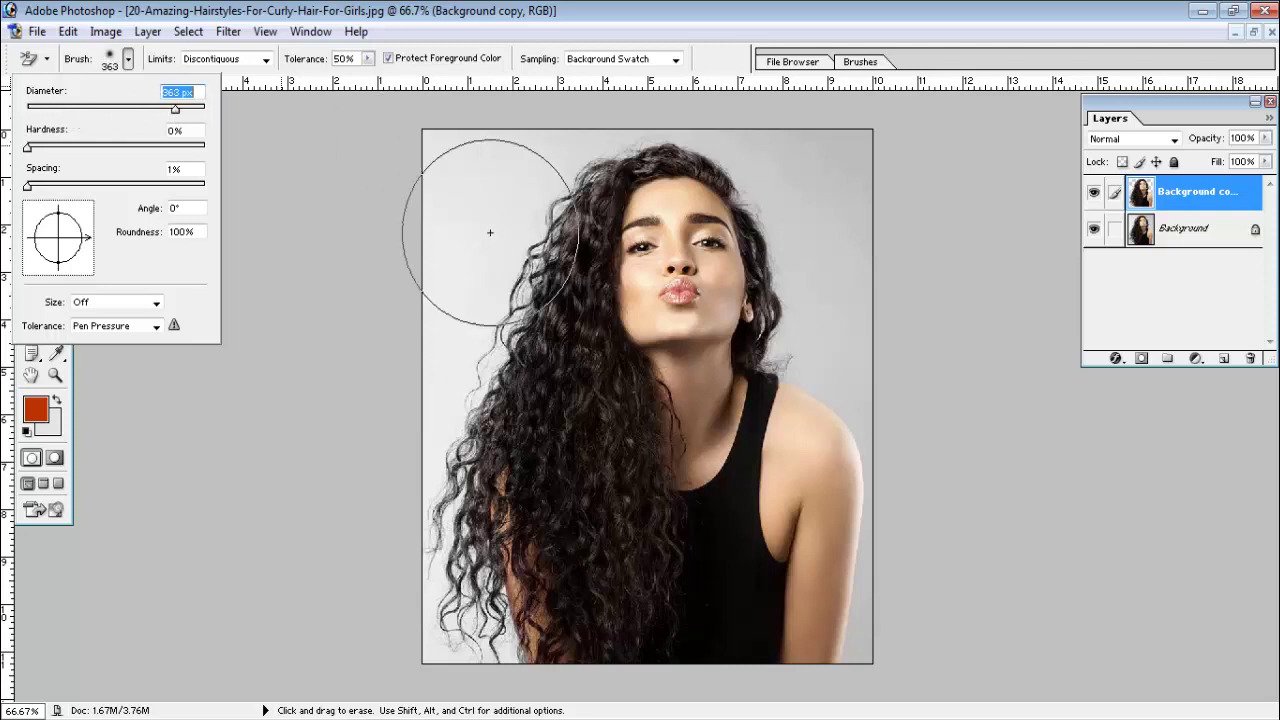
mouse_move(53, 106)
left_mouse_down()
mouse_move(92, 108)
mouse_move(81, 108)
left_mouse_up()
left_click(242, 124)
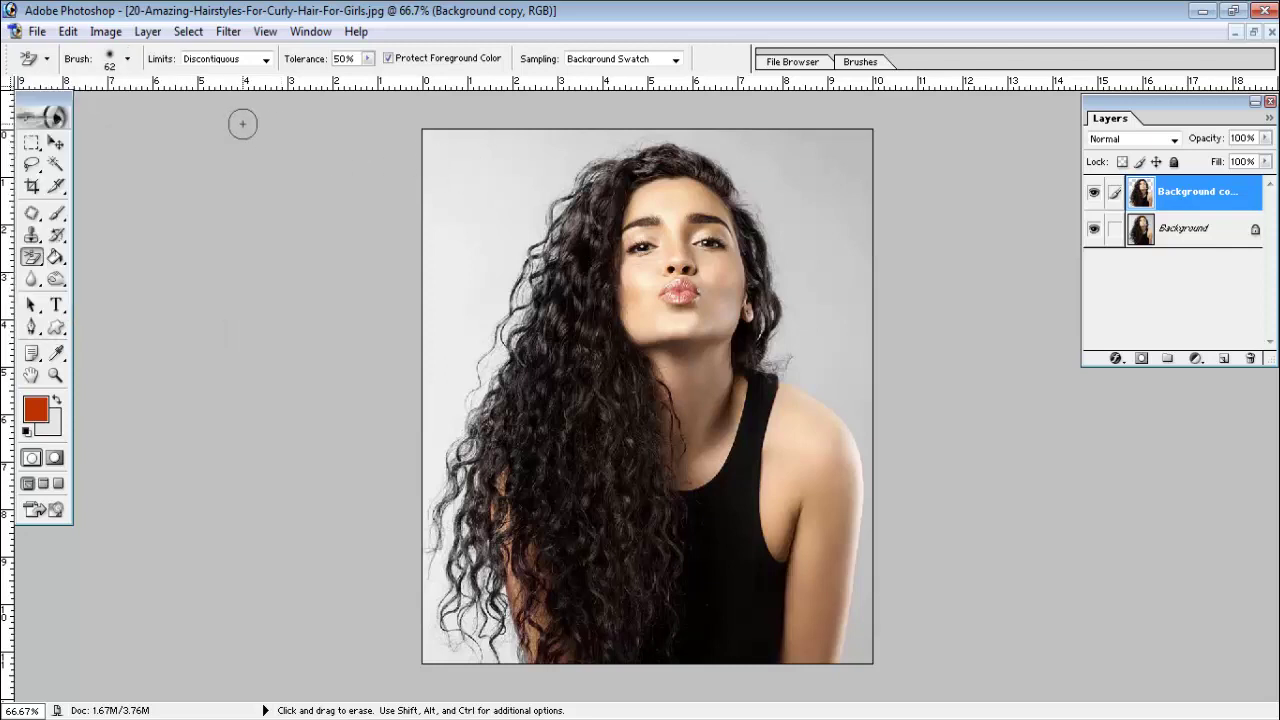
- Set Discontiguous limits, Protect Foreground Color, Background Swatch sampling, and sample a dark hair colour
left_click(266, 59)
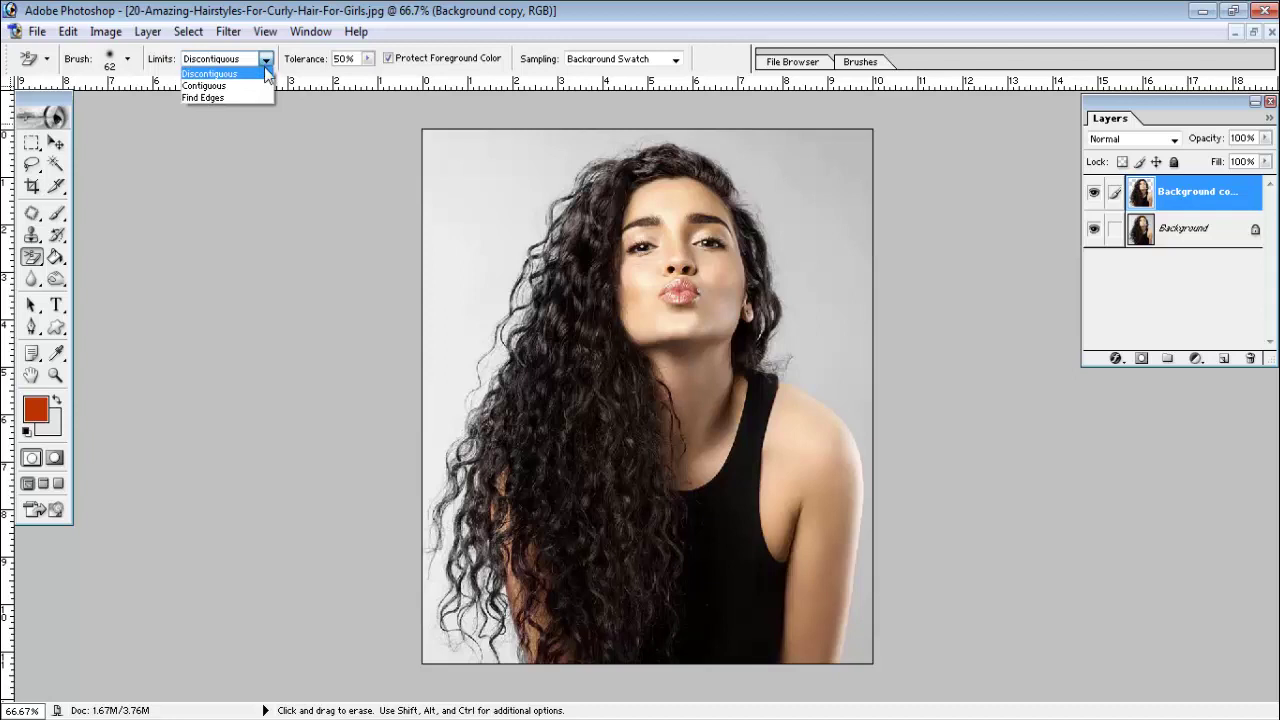
left_click(262, 75)
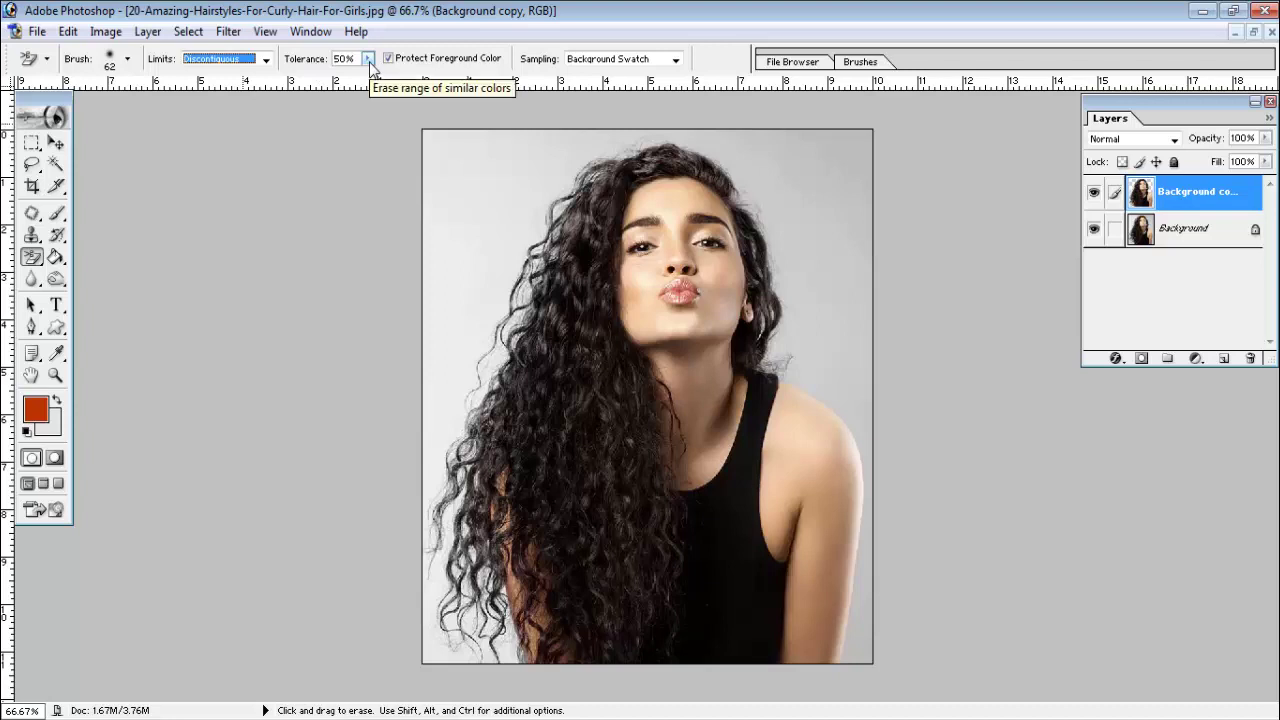
left_click(388, 59)
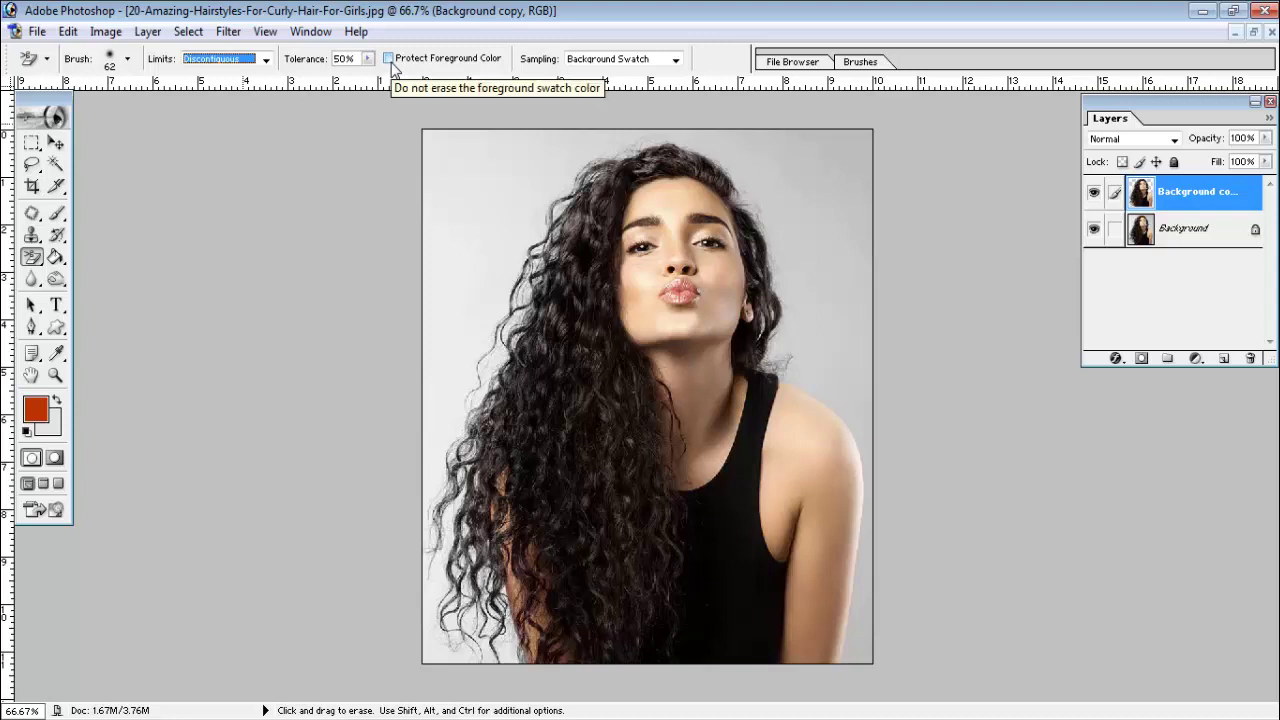
left_click(389, 59)
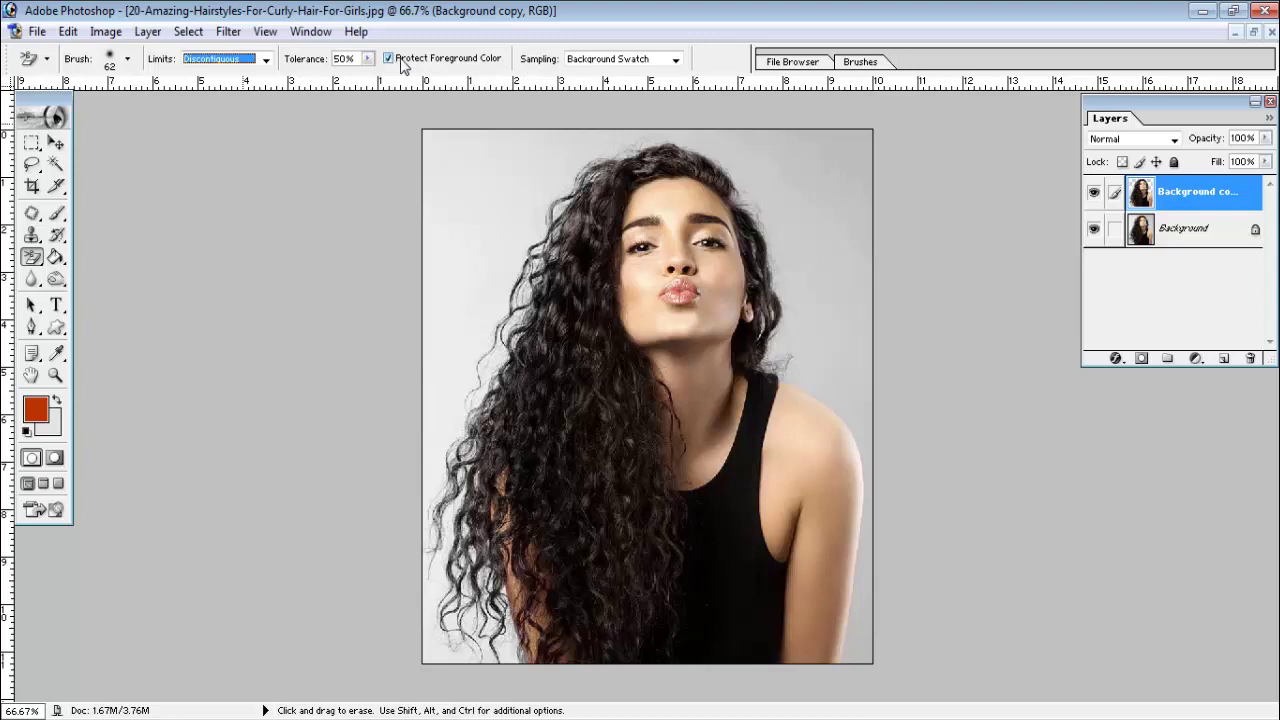
left_click(614, 60)
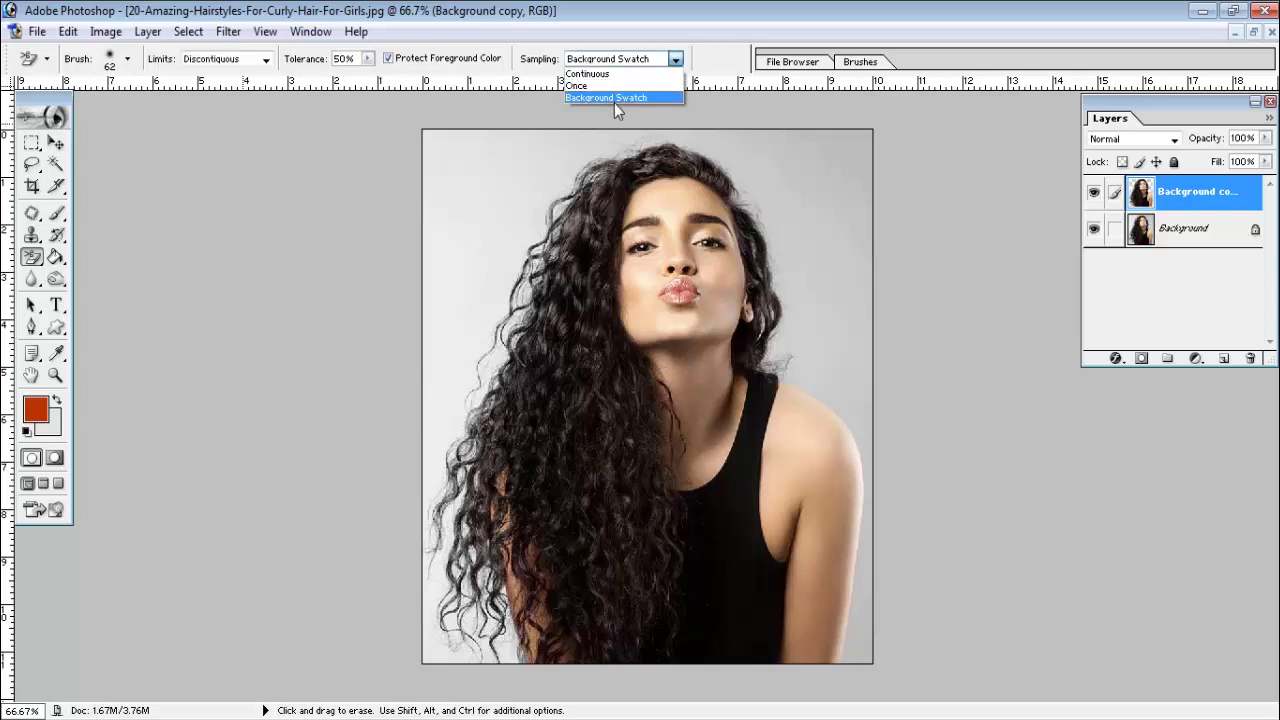
left_click(614, 101)
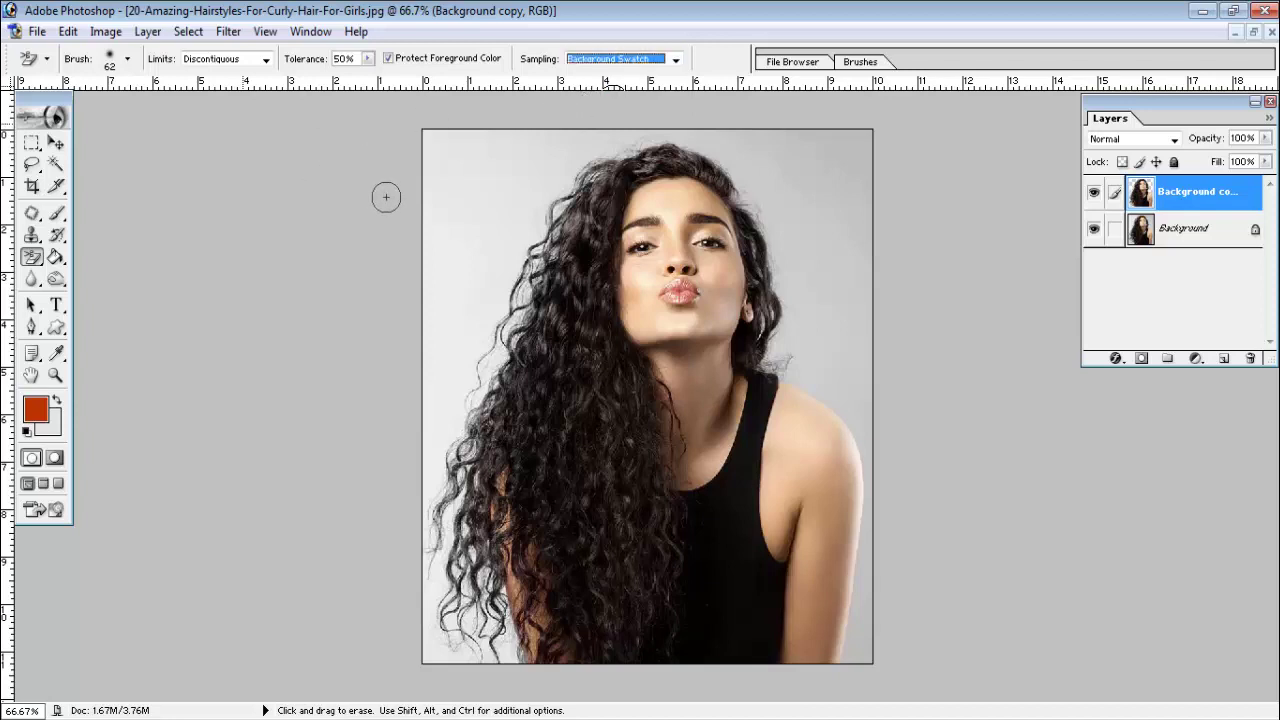
left_click(567, 286, "alt")
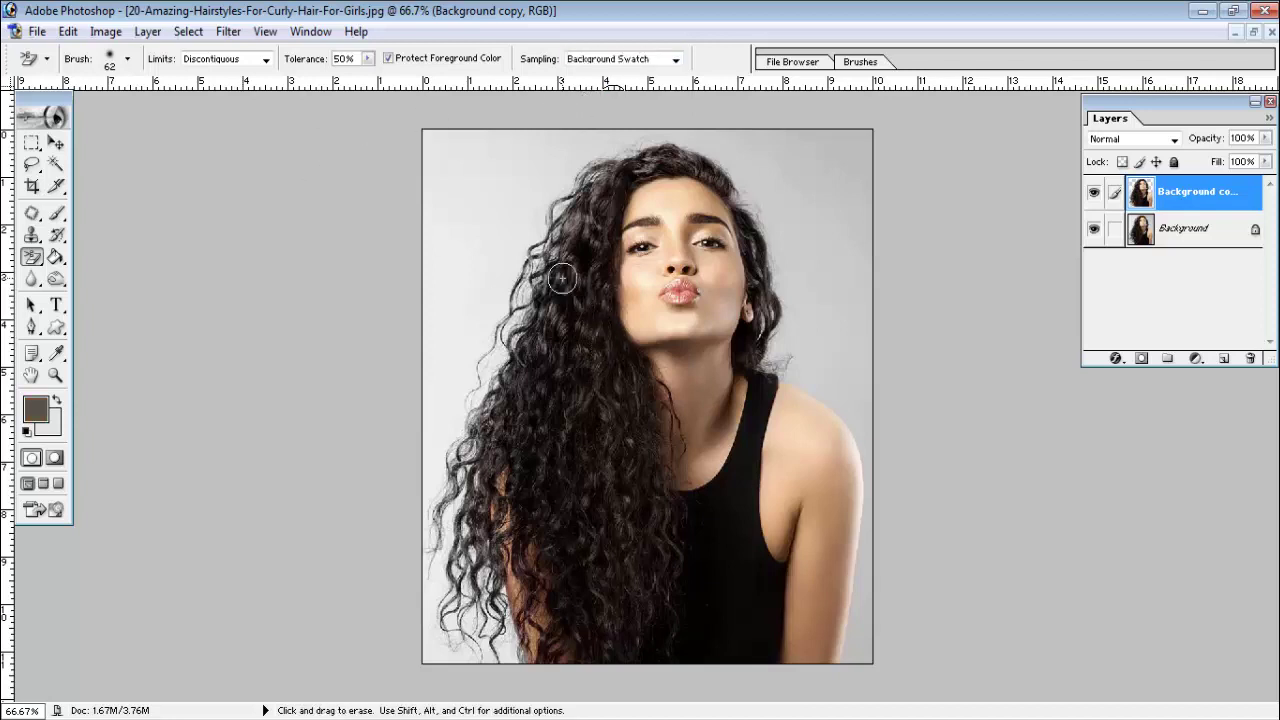
left_click(618, 205, "alt")
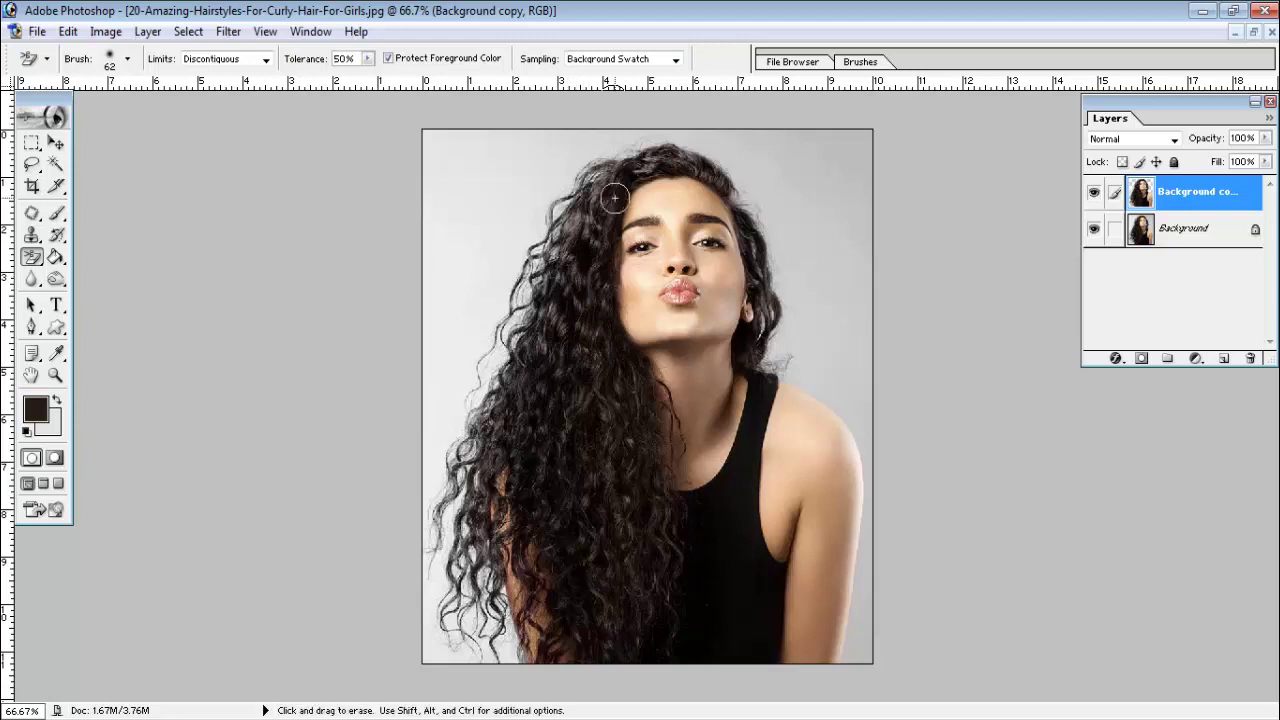
- Hide Background and erase the grey halo along the top, left and right hair edges
left_click(618, 197, "alt")
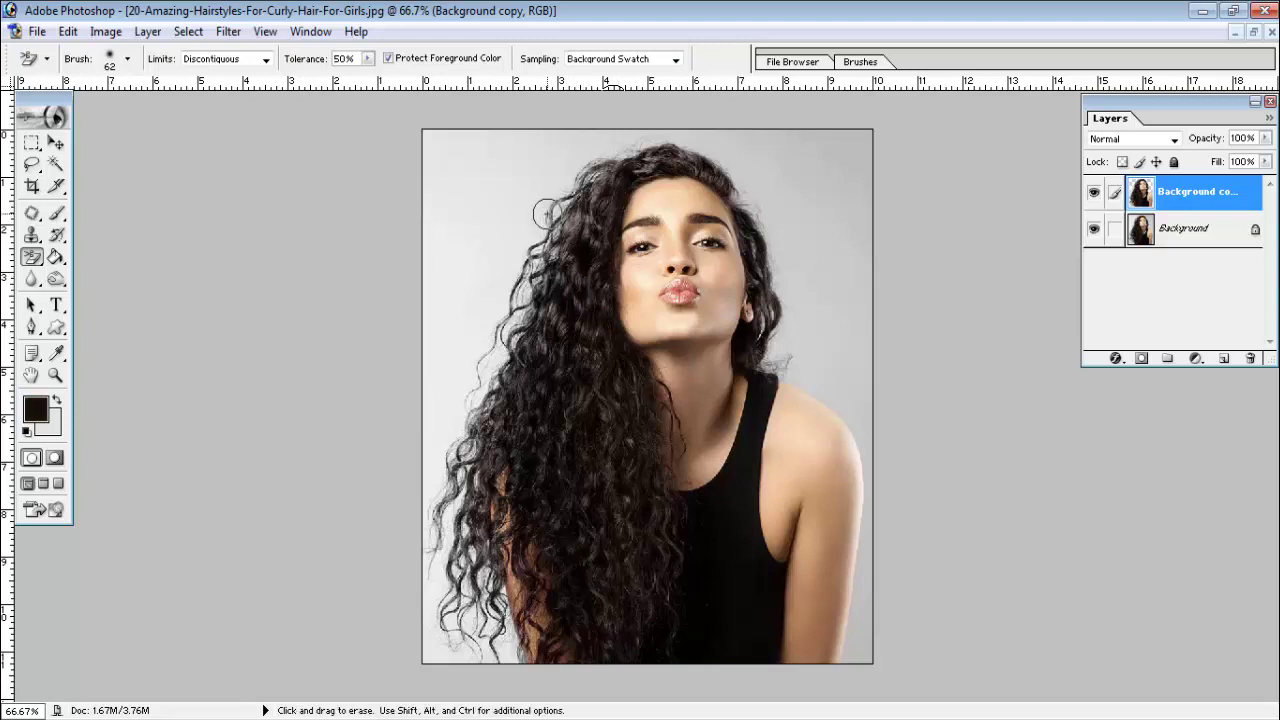
left_click(1094, 234)
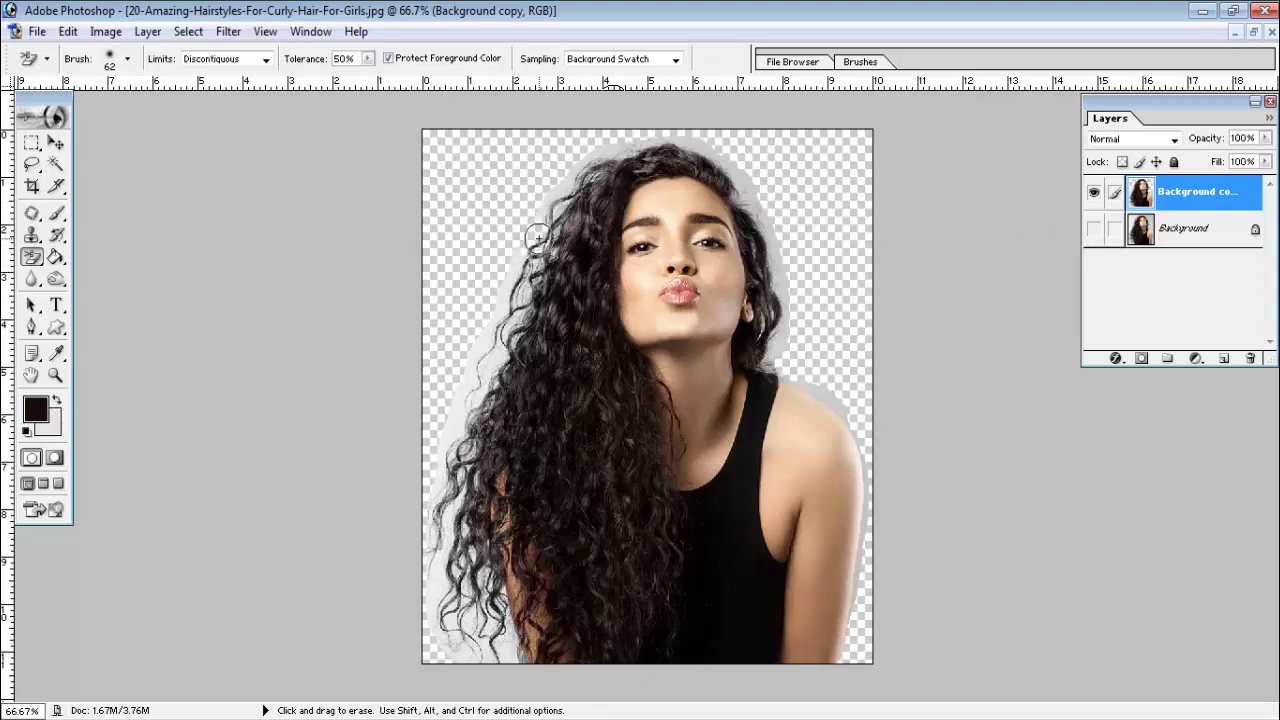
mouse_move(542, 218)
left_mouse_down()
mouse_move(612, 150)
mouse_move(713, 140)
mouse_move(780, 249)
mouse_move(780, 356)
mouse_move(836, 372)
left_mouse_up()
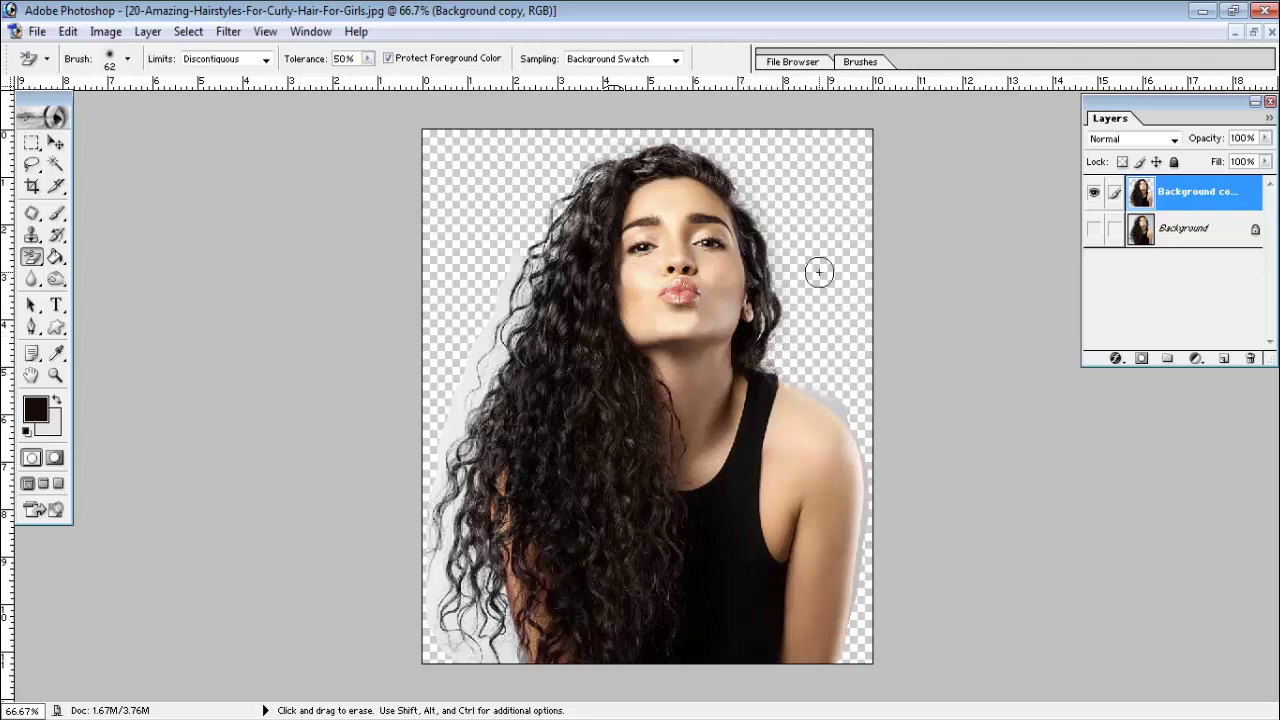
mouse_move(604, 143)
left_mouse_down()
mouse_move(540, 215)
mouse_move(511, 309)
mouse_move(443, 425)
mouse_move(443, 457)
mouse_move(453, 441)
left_mouse_up()
mouse_move(452, 495)
left_mouse_down()
mouse_move(416, 590)
mouse_move(429, 552)
mouse_move(447, 588)
left_mouse_up()
mouse_move(466, 535)
left_mouse_down()
mouse_move(474, 578)
mouse_move(447, 640)
mouse_move(493, 640)
mouse_move(508, 660)
left_mouse_up()
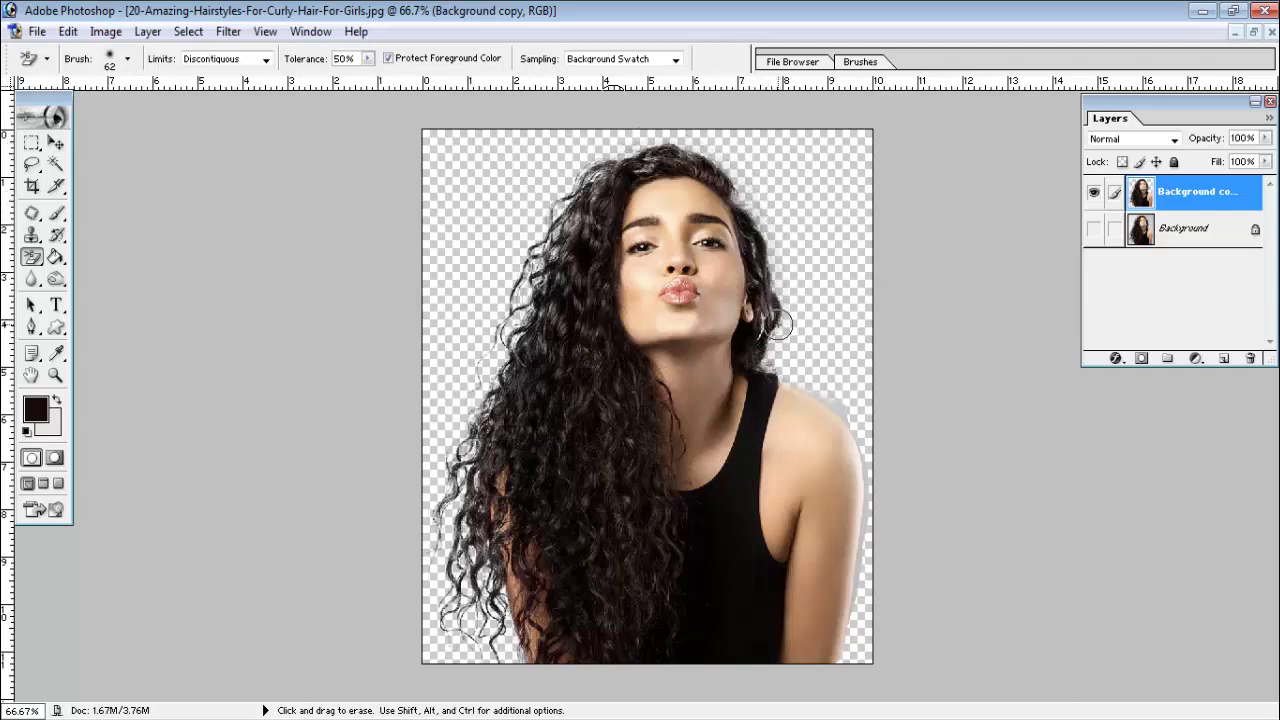
mouse_move(771, 229)
left_mouse_down()
mouse_move(770, 325)
mouse_move(768, 238)
mouse_move(677, 137)
mouse_move(590, 165)
mouse_move(531, 230)
mouse_move(469, 420)
mouse_move(450, 546)
mouse_move(471, 339)
left_mouse_up()
- Add a new Layer 1 and move it beneath Background copy
left_click(55, 143)
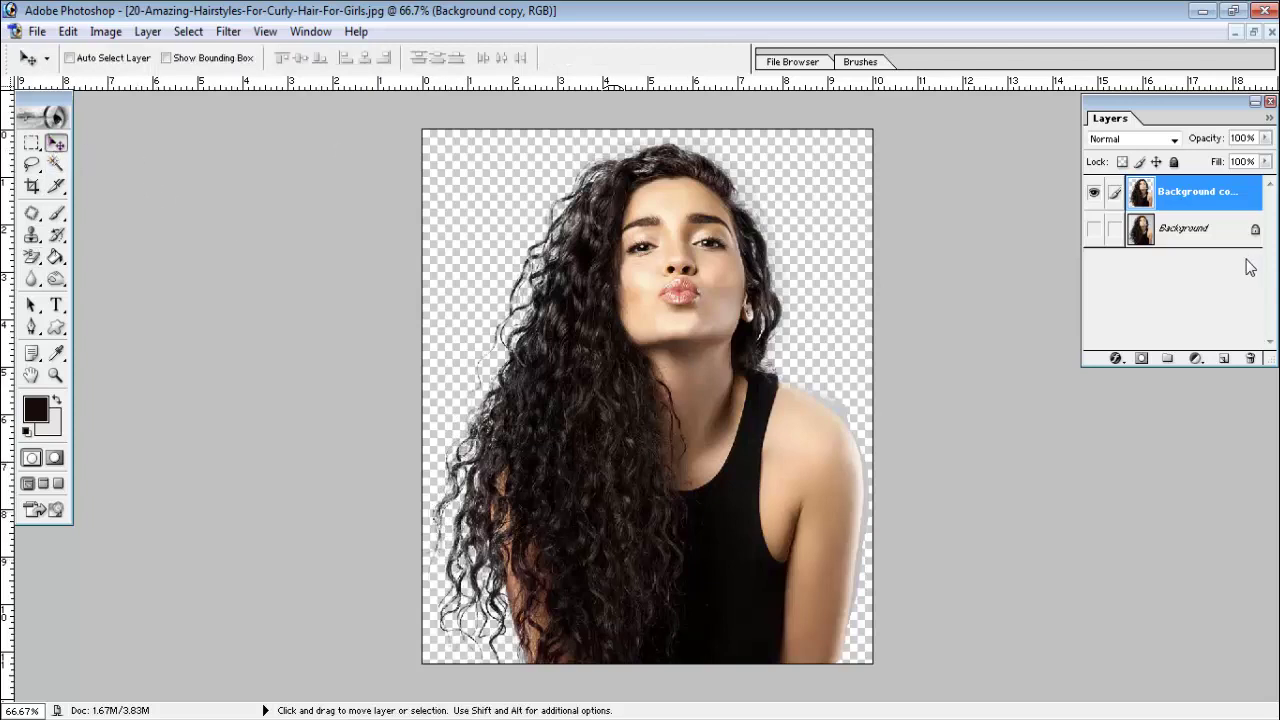
left_click(1223, 358)
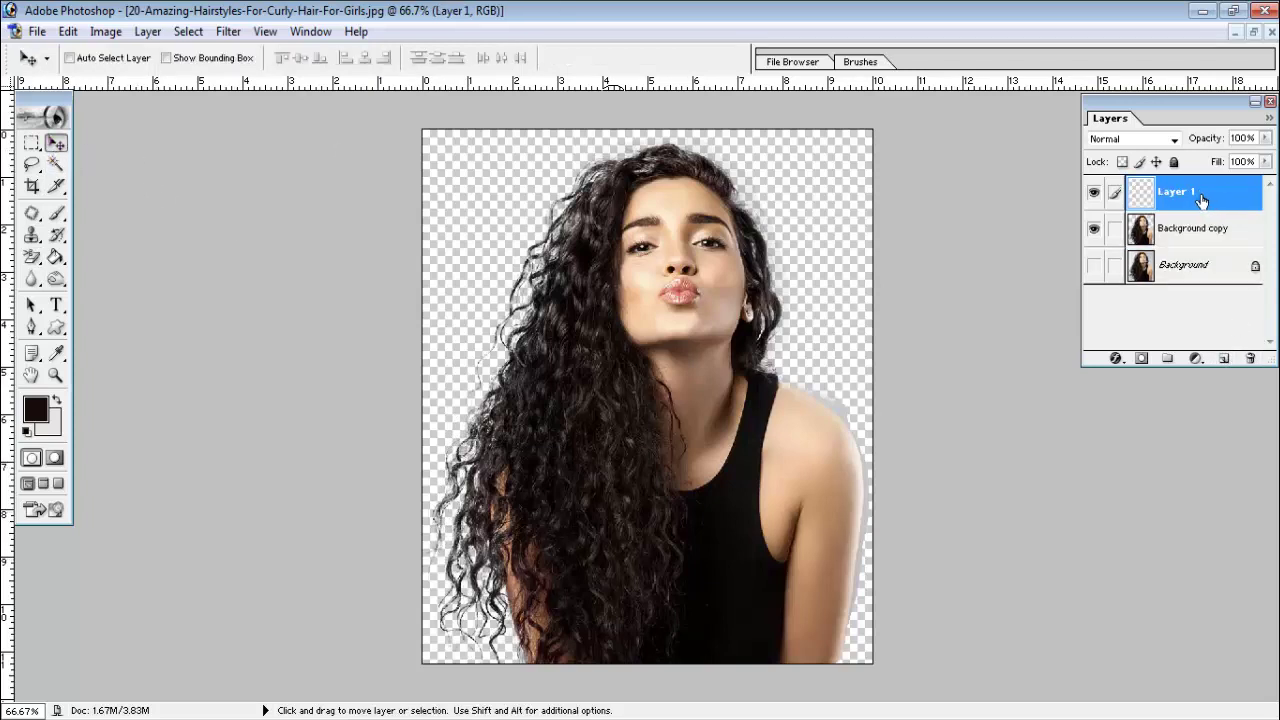
left_click_drag(1201, 200, 1160, 245)
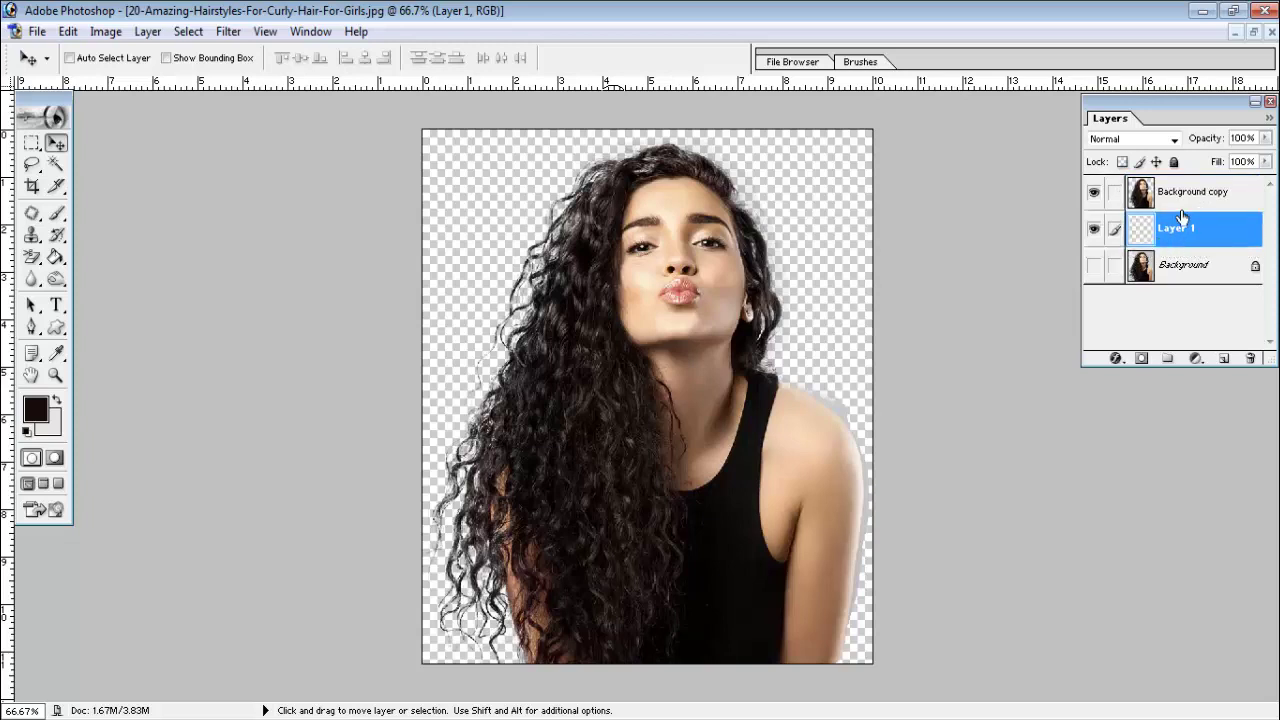
- Fill Layer 1 with hot pink FF0078 using the Paint Bucket
left_click(56, 258)
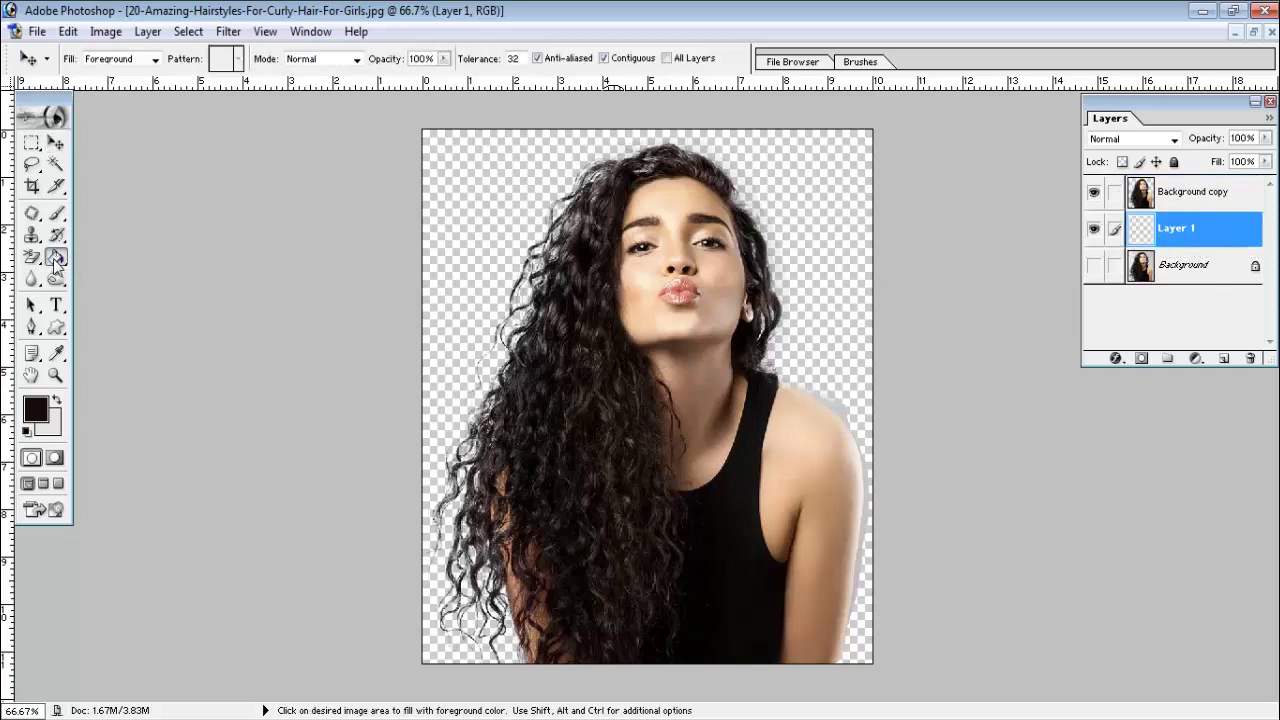
left_click(31, 424)
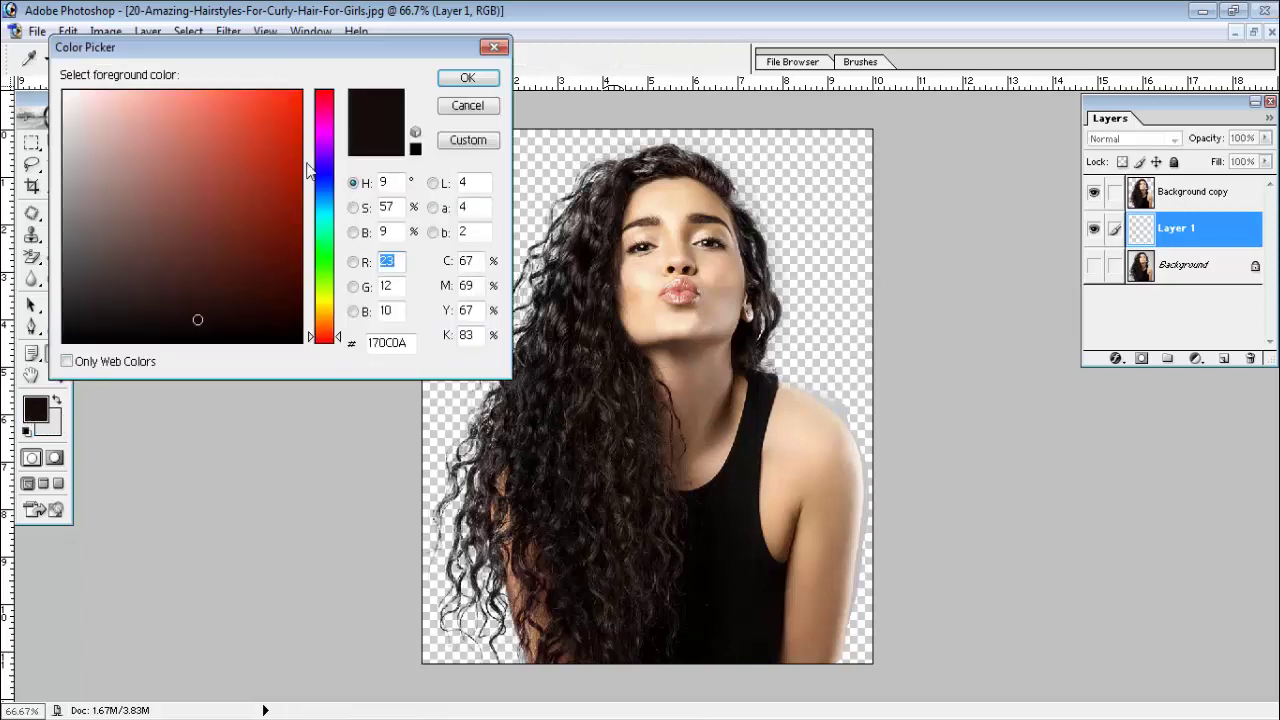
left_click(325, 129)
left_click(301, 91)
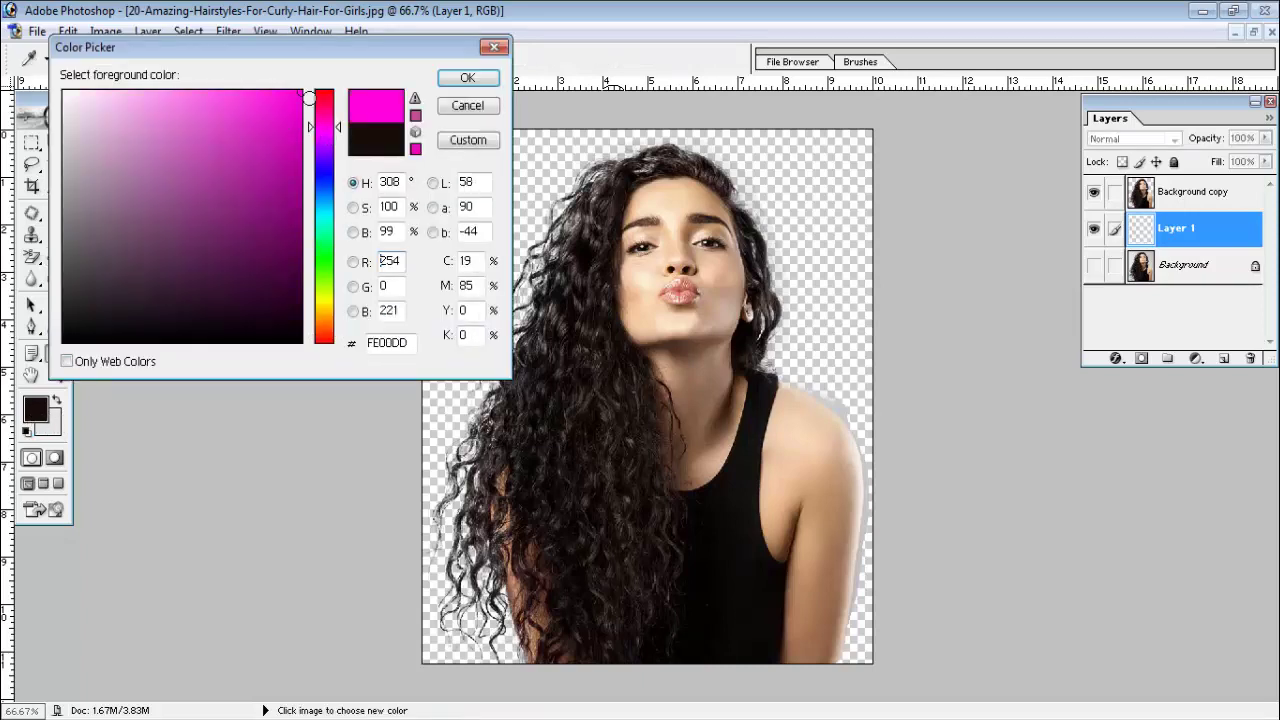
left_click(327, 141)
left_click(325, 110)
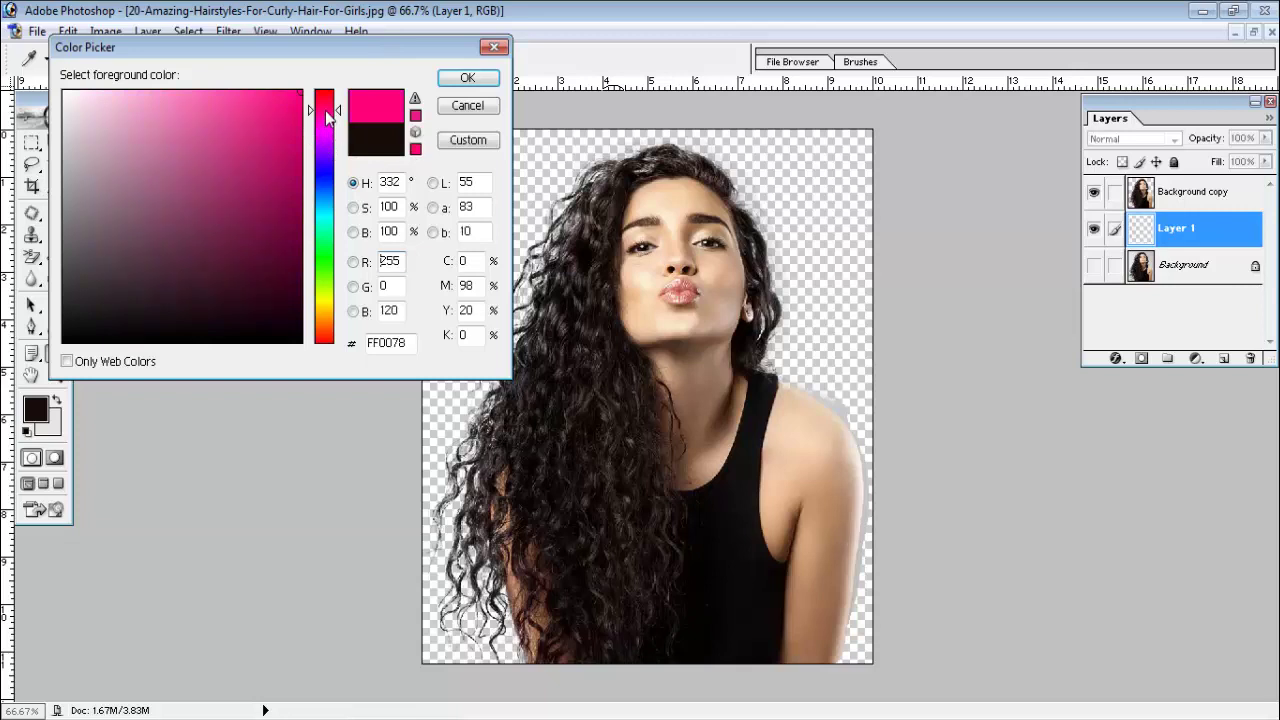
left_click(465, 78)
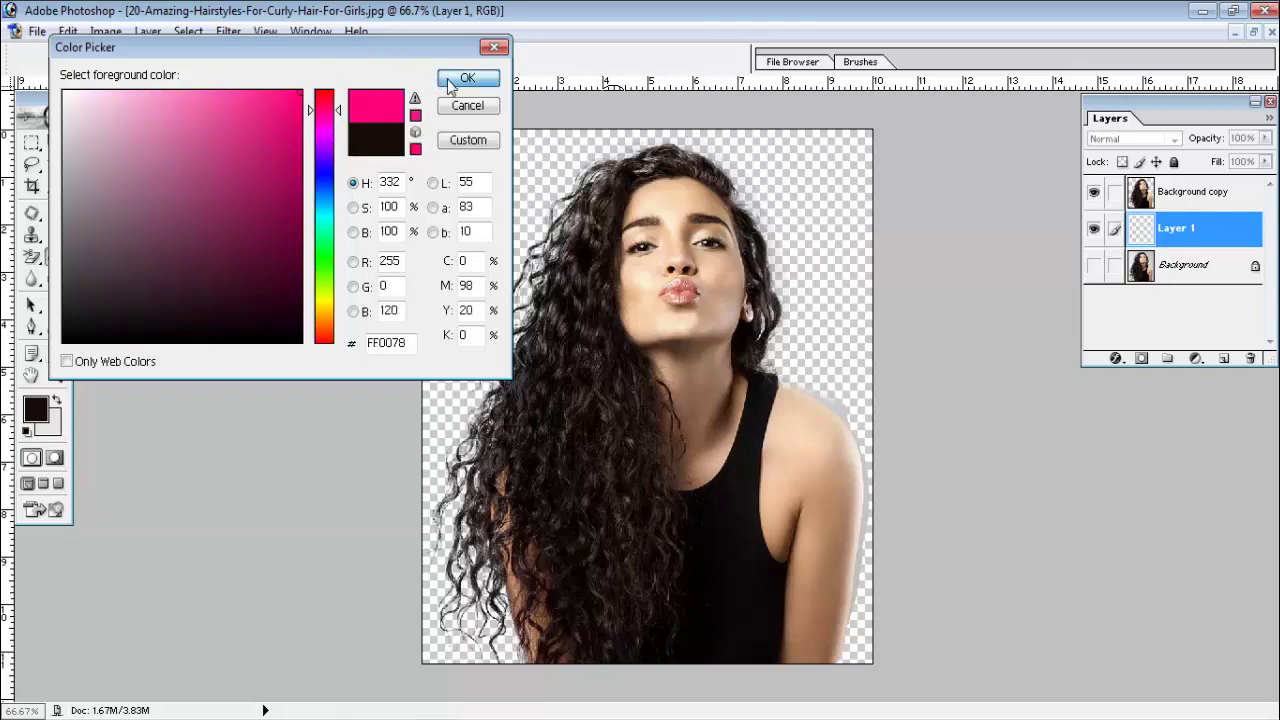
key("g")
left_click(487, 178)
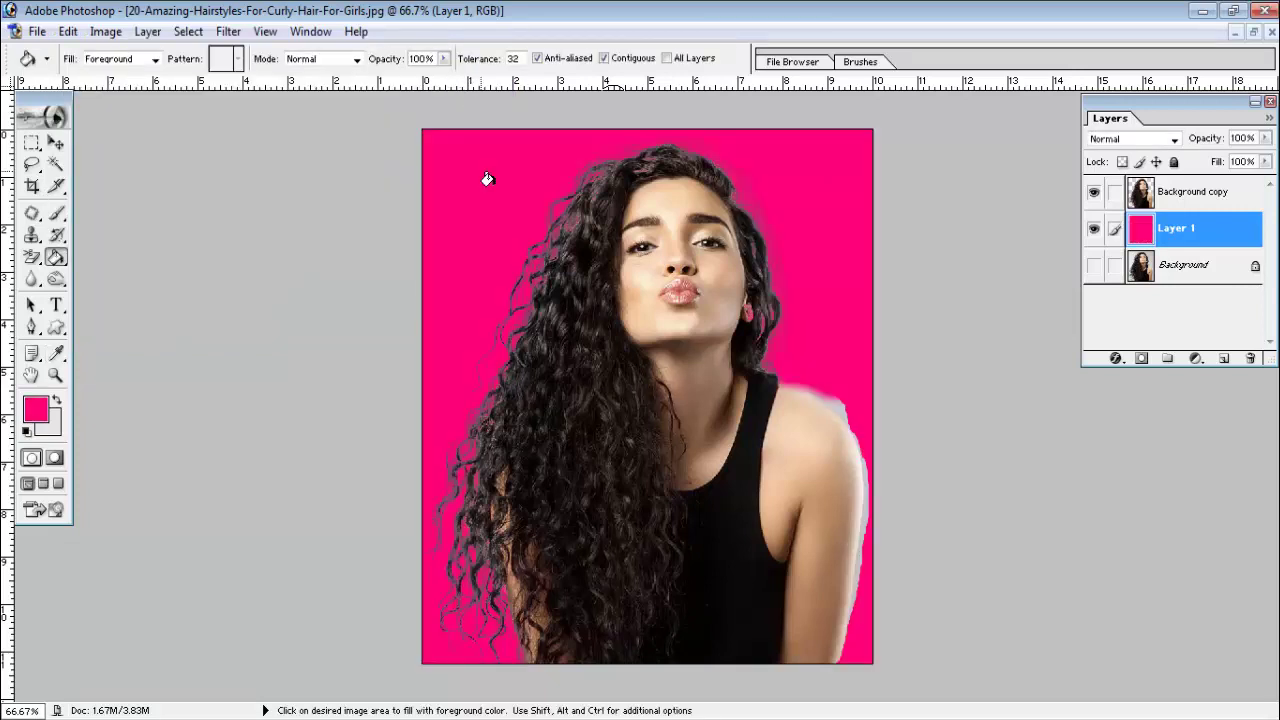
left_click(55, 143)
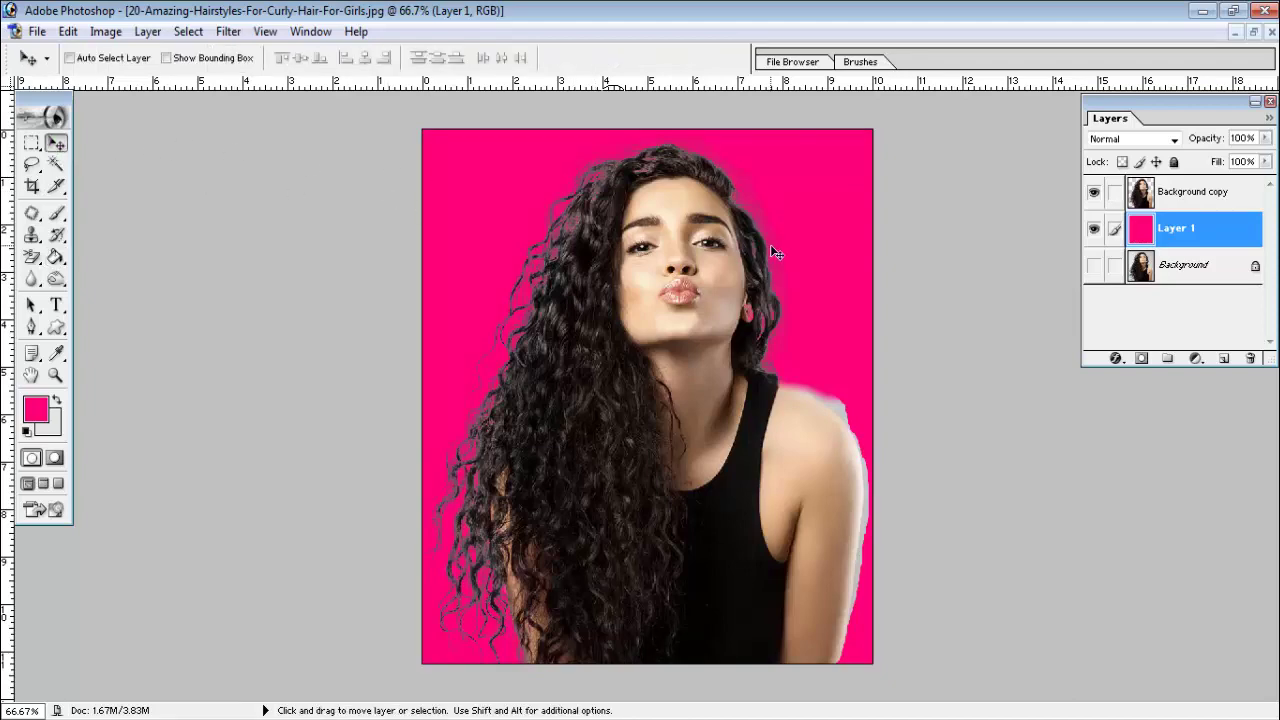
- Switch to the plain Eraser and clear the light halo along the right hair edge on Background copy
scroll(836, 248, "up", 3)
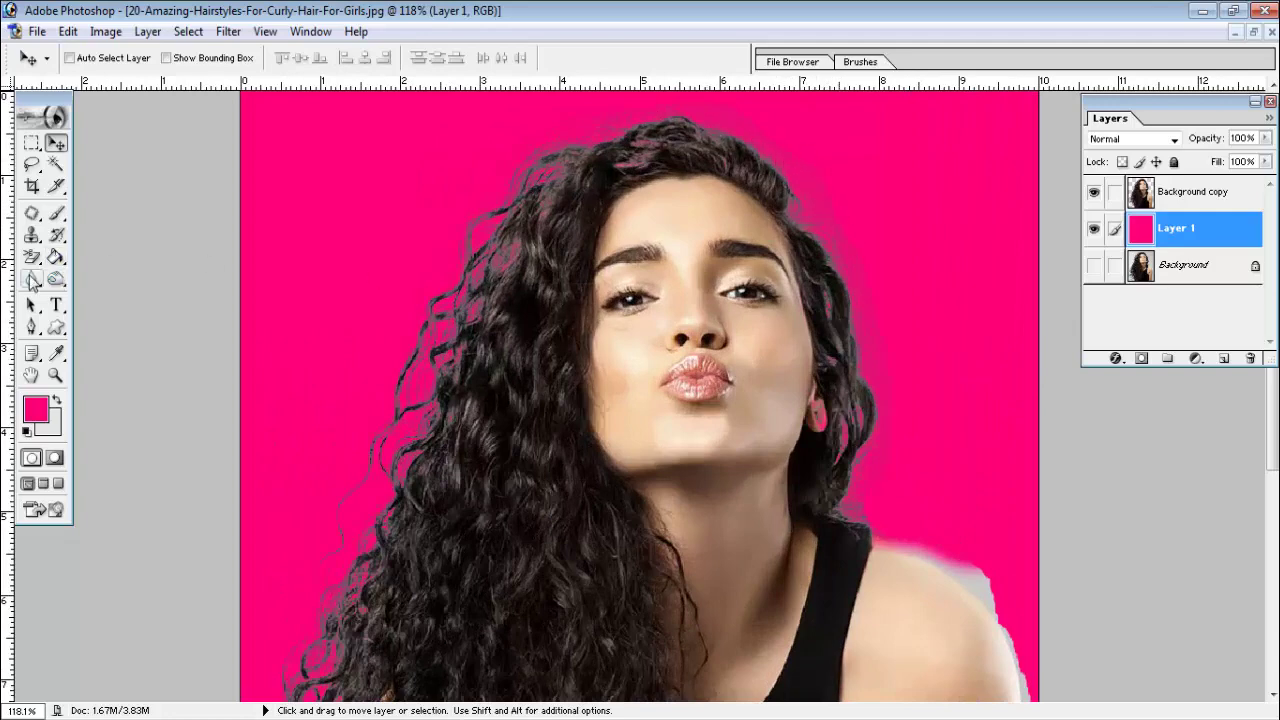
left_click_drag(32, 257, 82, 260)
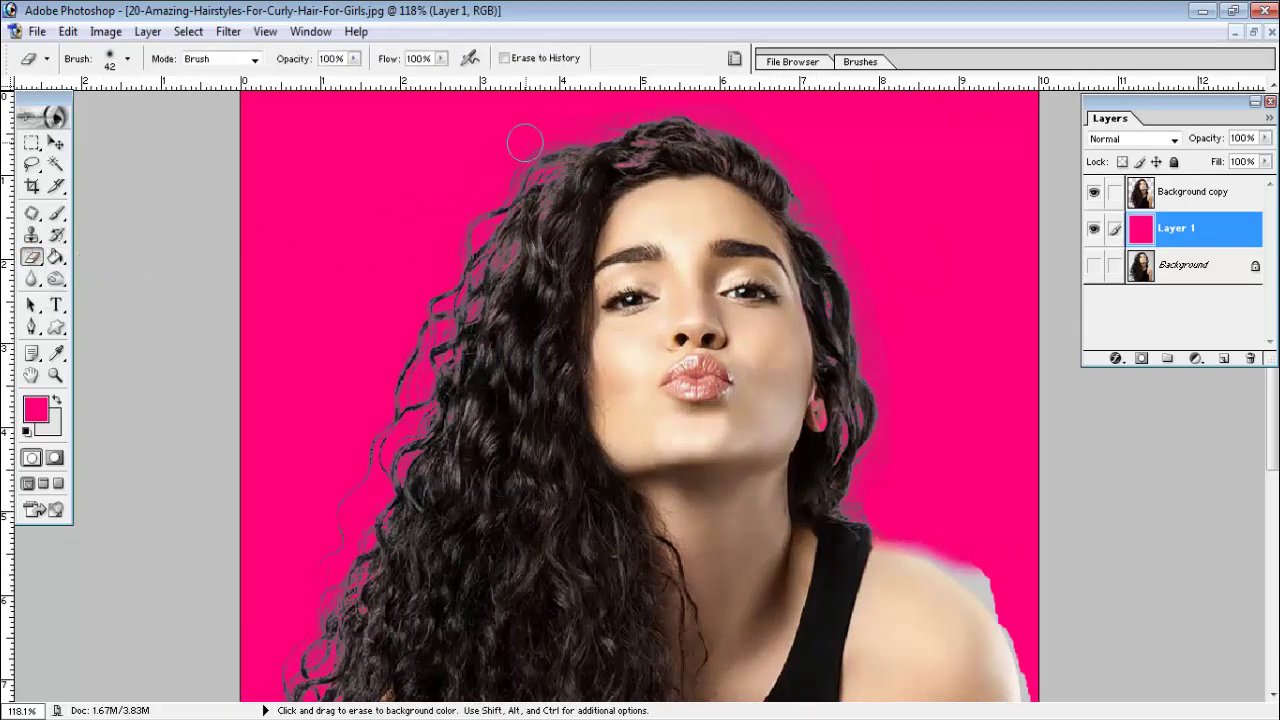
left_click_drag(526, 136, 548, 124)
key("ctrl")
key("ctrl+z")
left_click(1175, 193)
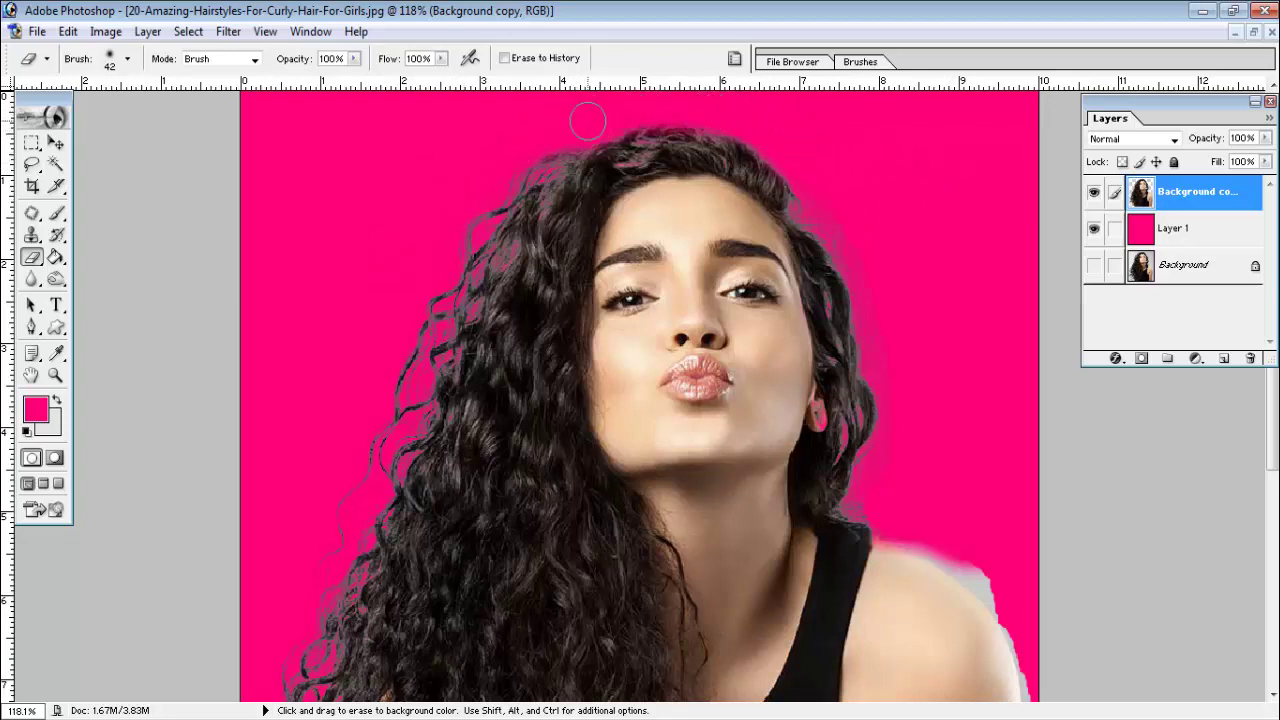
left_click_drag(779, 123, 885, 371)
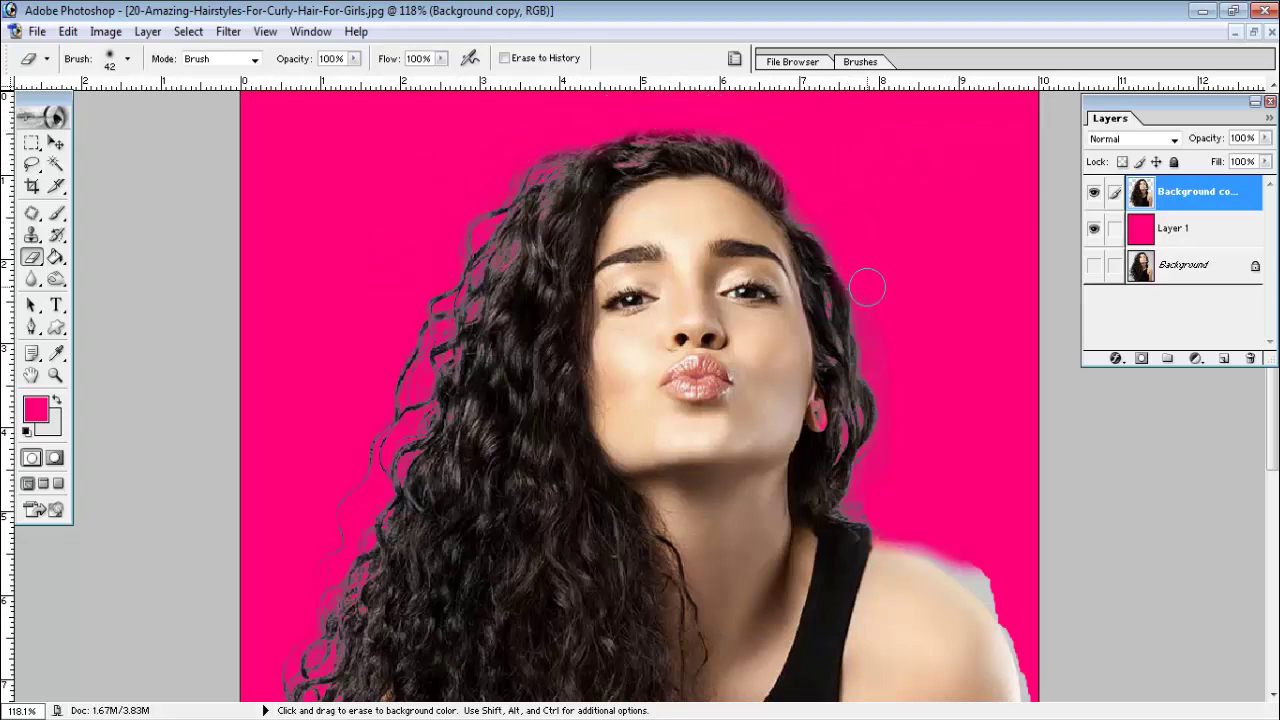
left_click_drag(943, 423, 909, 249)
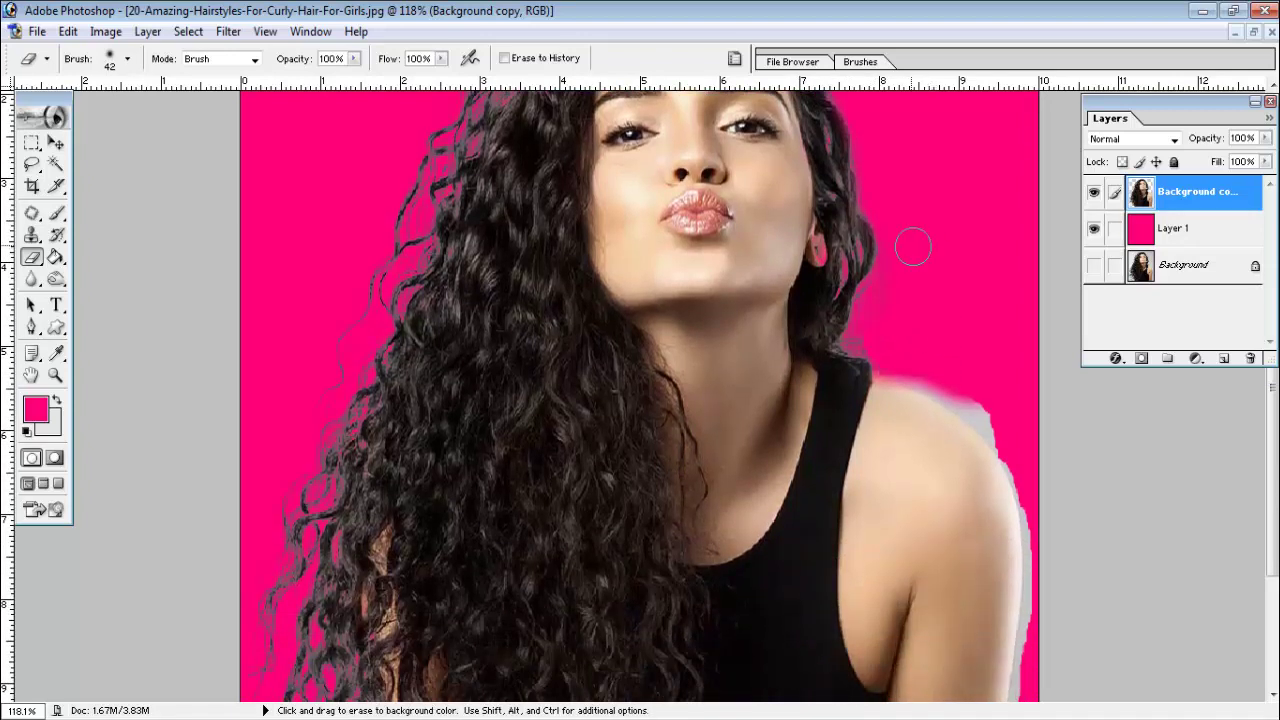
mouse_move(891, 296)
left_mouse_down()
mouse_move(1009, 421)
mouse_move(961, 365)
left_mouse_up()
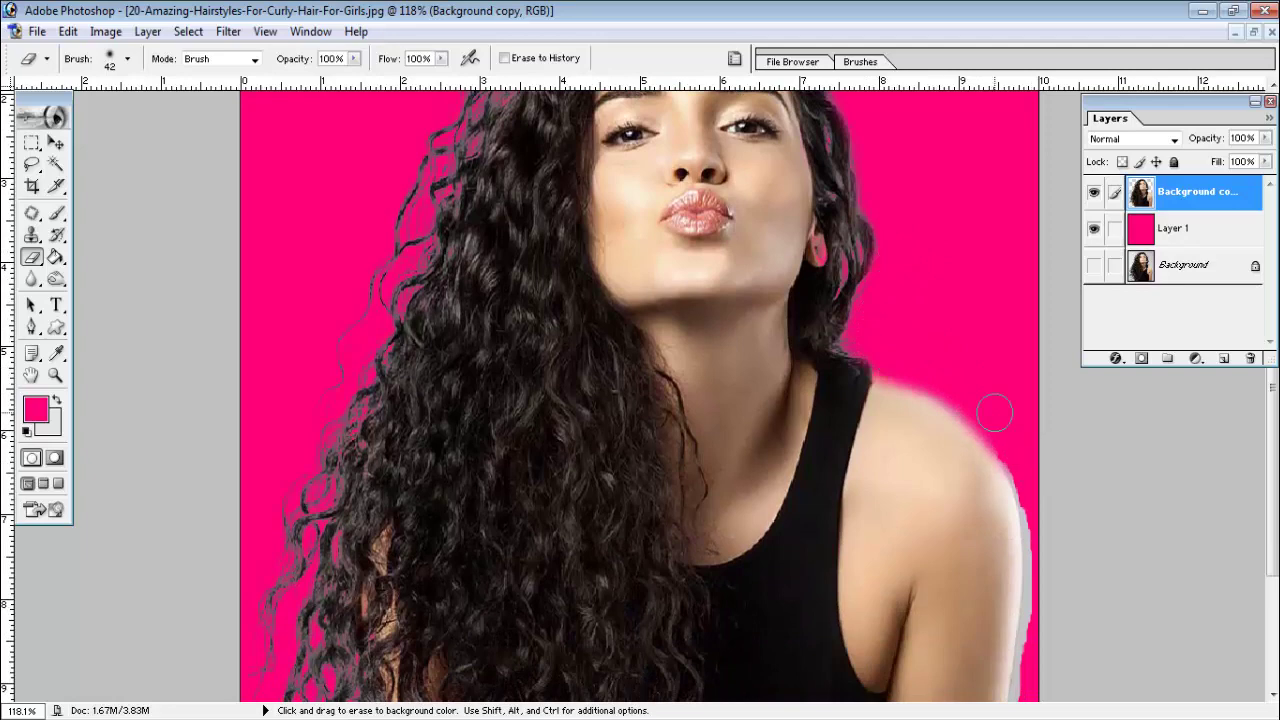
- Shrink the eraser to 15 px and erase the grey and white fringe along the right shoulder
key("bracketleft")
key("bracketleft")
key("bracketleft")
left_click(127, 60)
left_click_drag(44, 110, 36, 110)
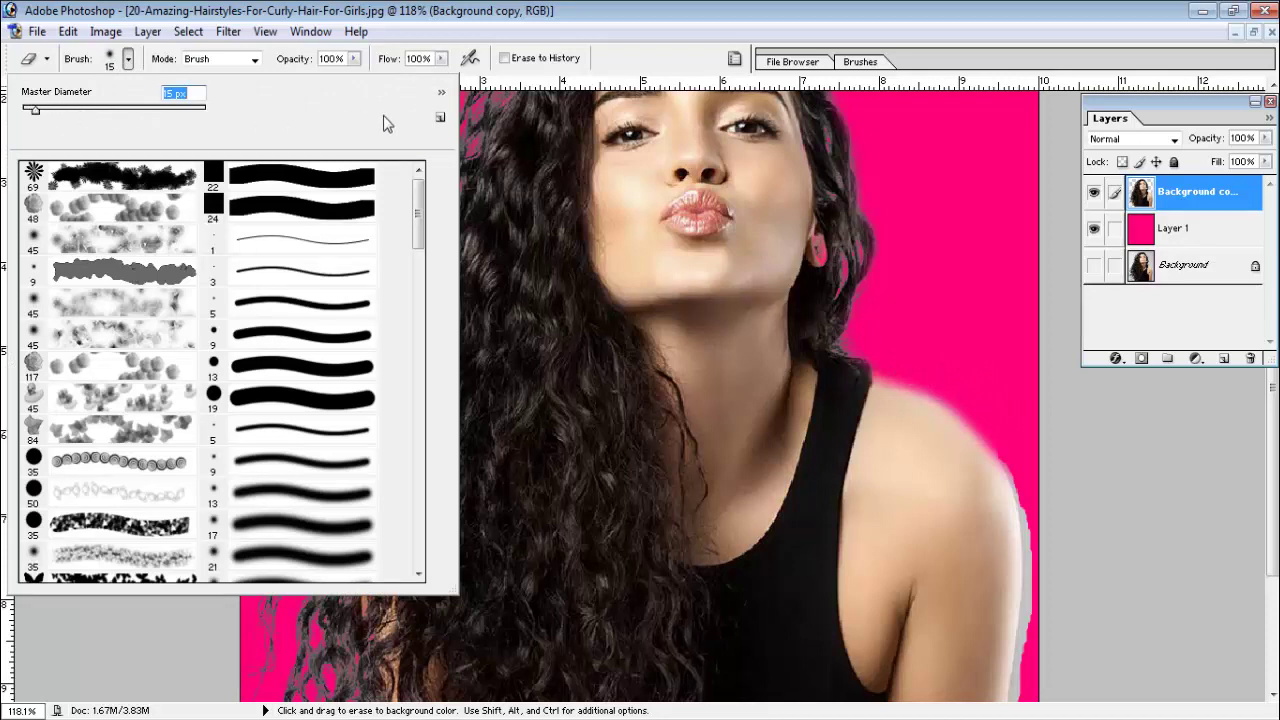
key("Return")
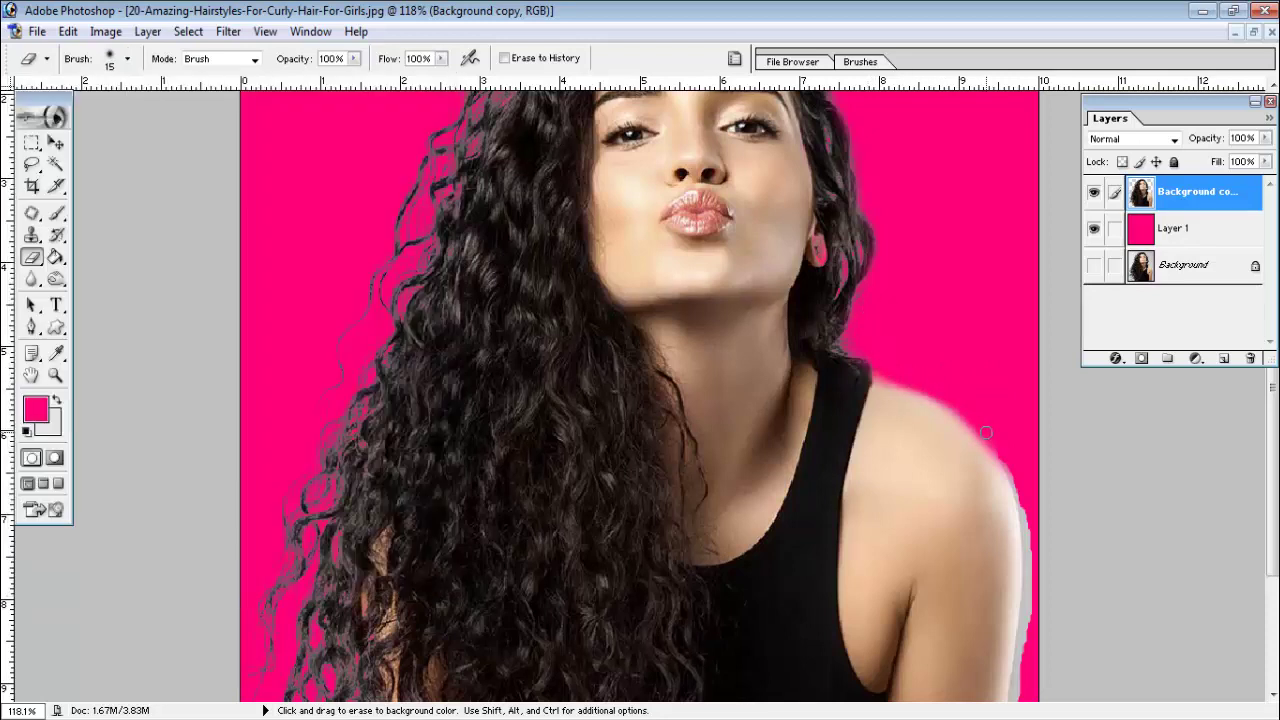
mouse_move(985, 432)
left_mouse_down()
mouse_move(1018, 500)
mouse_move(1020, 688)
left_mouse_up()
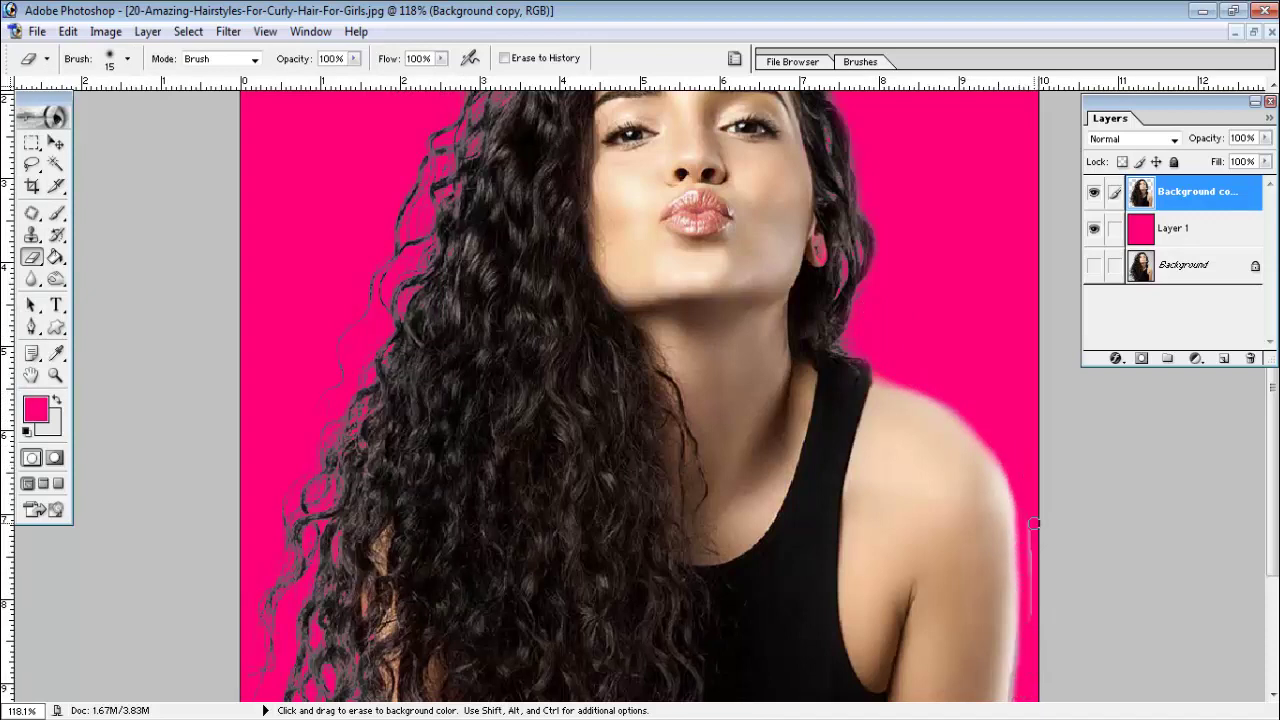
left_click_drag(1034, 523, 1034, 570)
left_click_drag(1029, 632, 1017, 689)
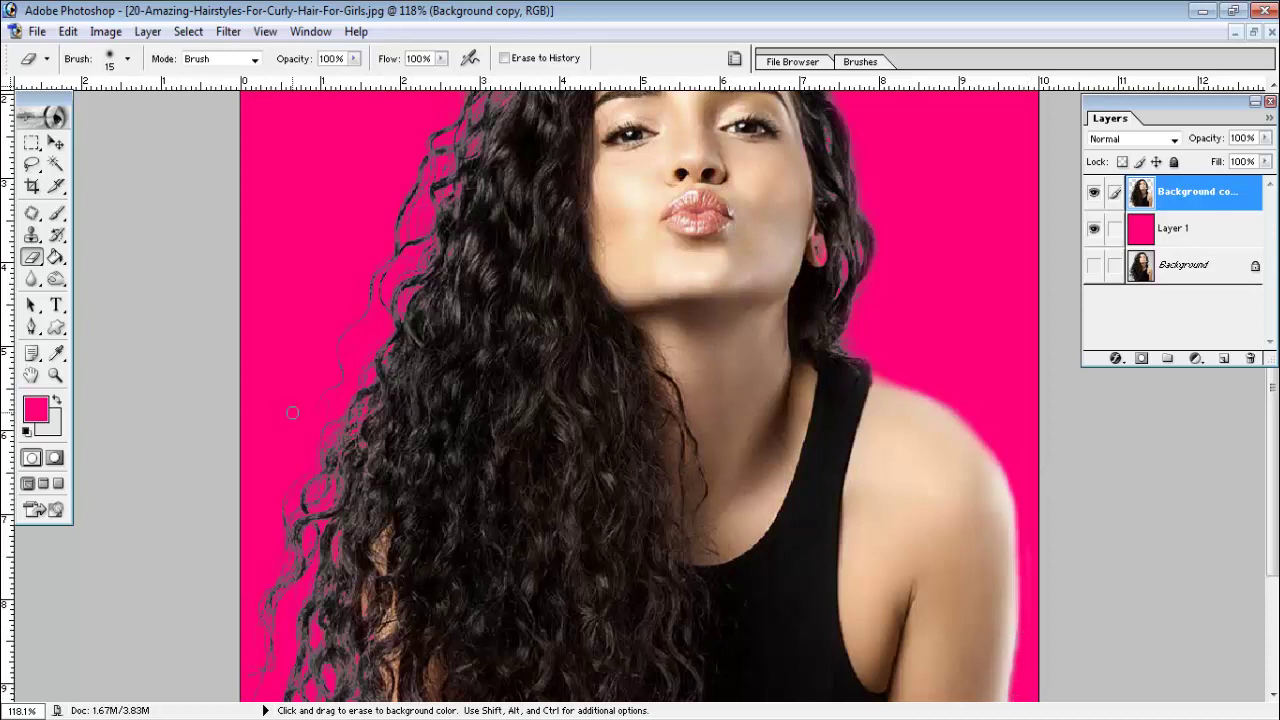
- Scroll over the image to inspect the cleaned hair and shoulder edges against the pink backdrop
scroll(351, 251, "up", 3)
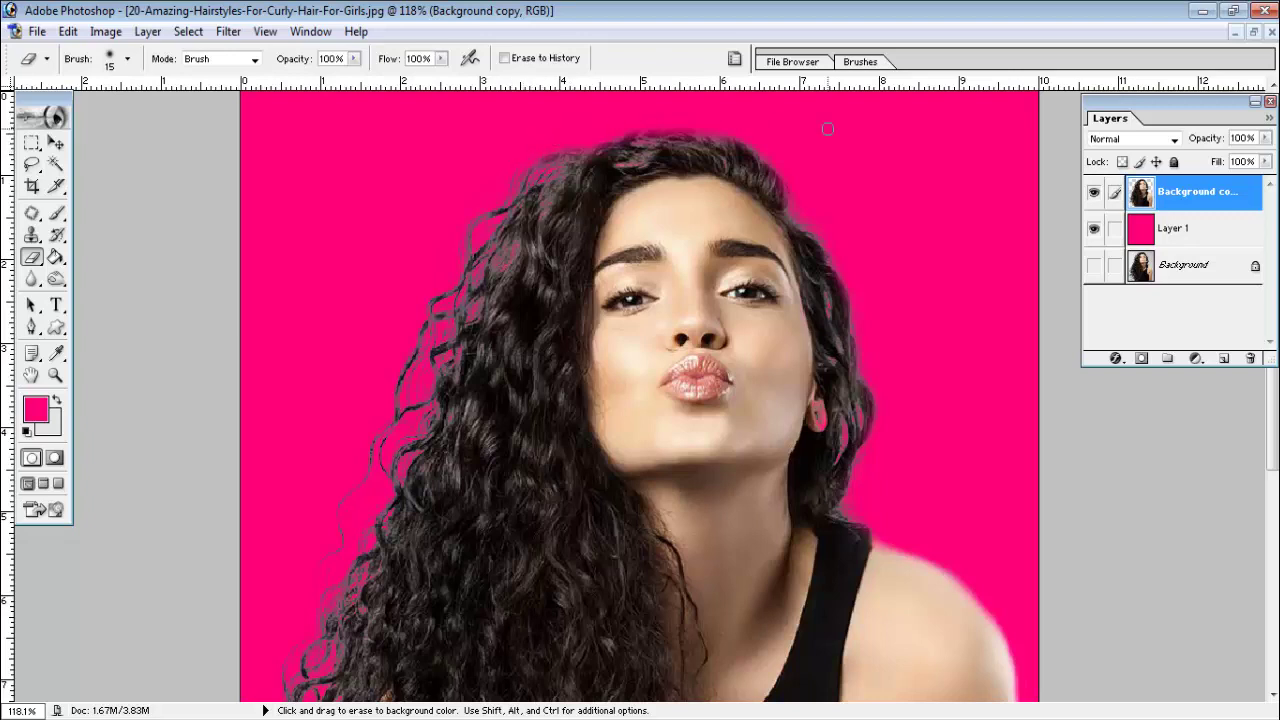
scroll(851, 190, "down", 1)
scroll(855, 210, "up", 1)
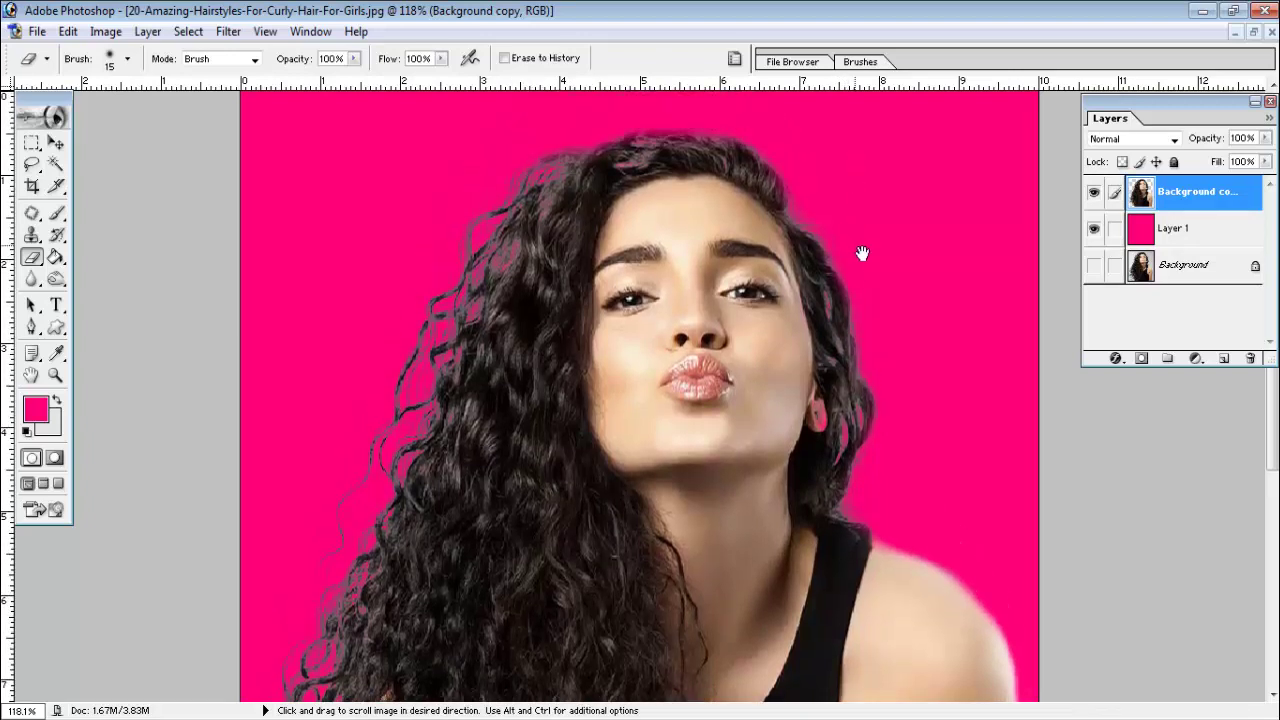
scroll(875, 276, "down", 2)
scroll(860, 300, "down", 2)
scroll(845, 320, "down", 1)
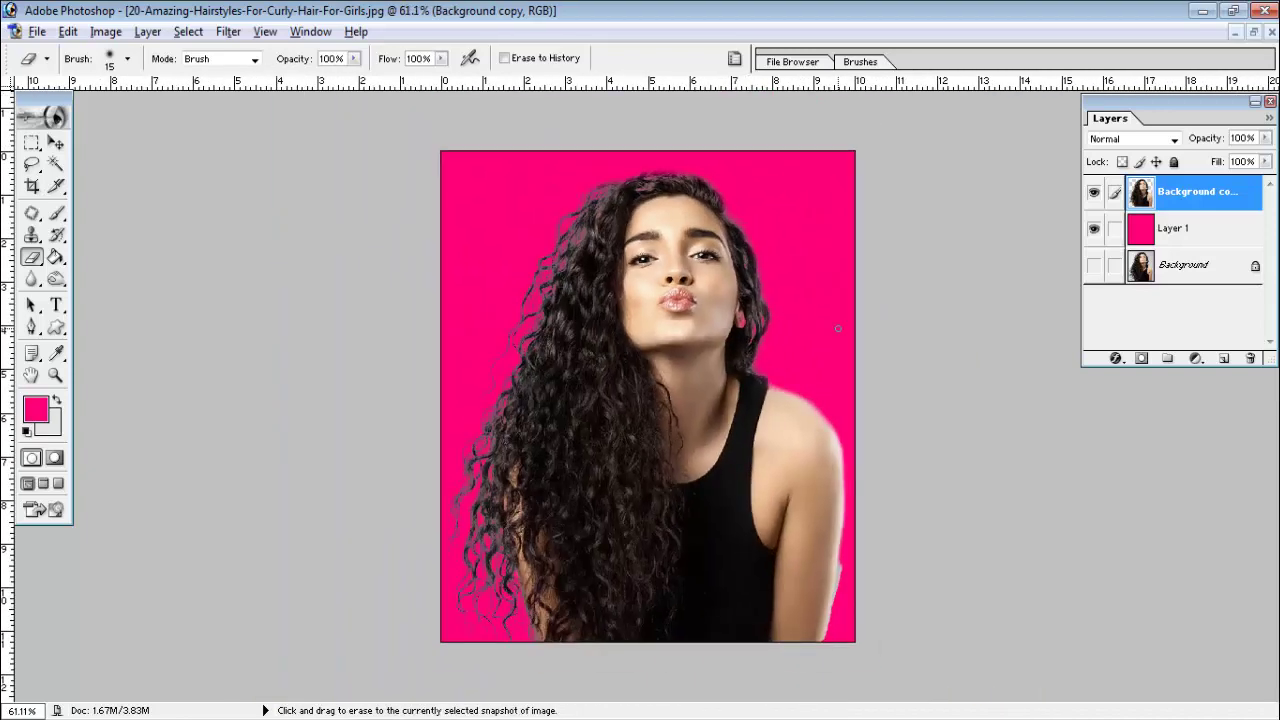
scroll(838, 328, "up", 1)
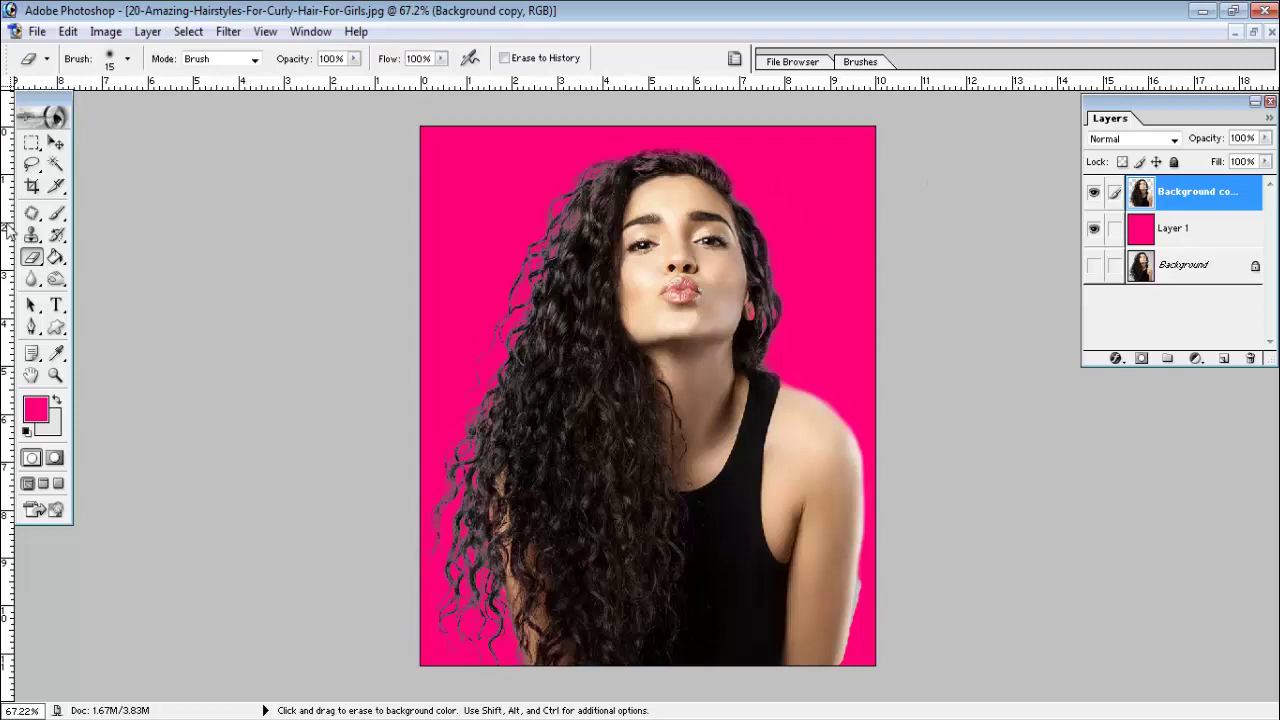
left_click(56, 143)
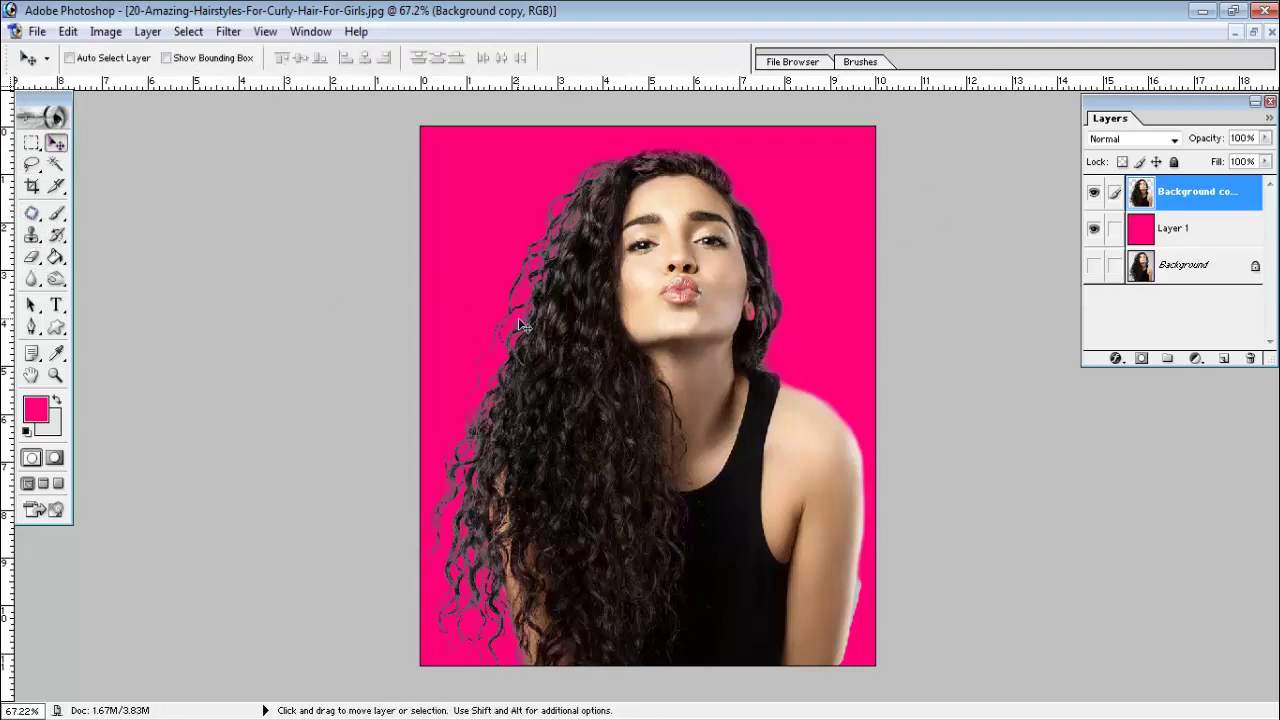
scroll(562, 322, "up", 4)
scroll(562, 322, "up", 1)
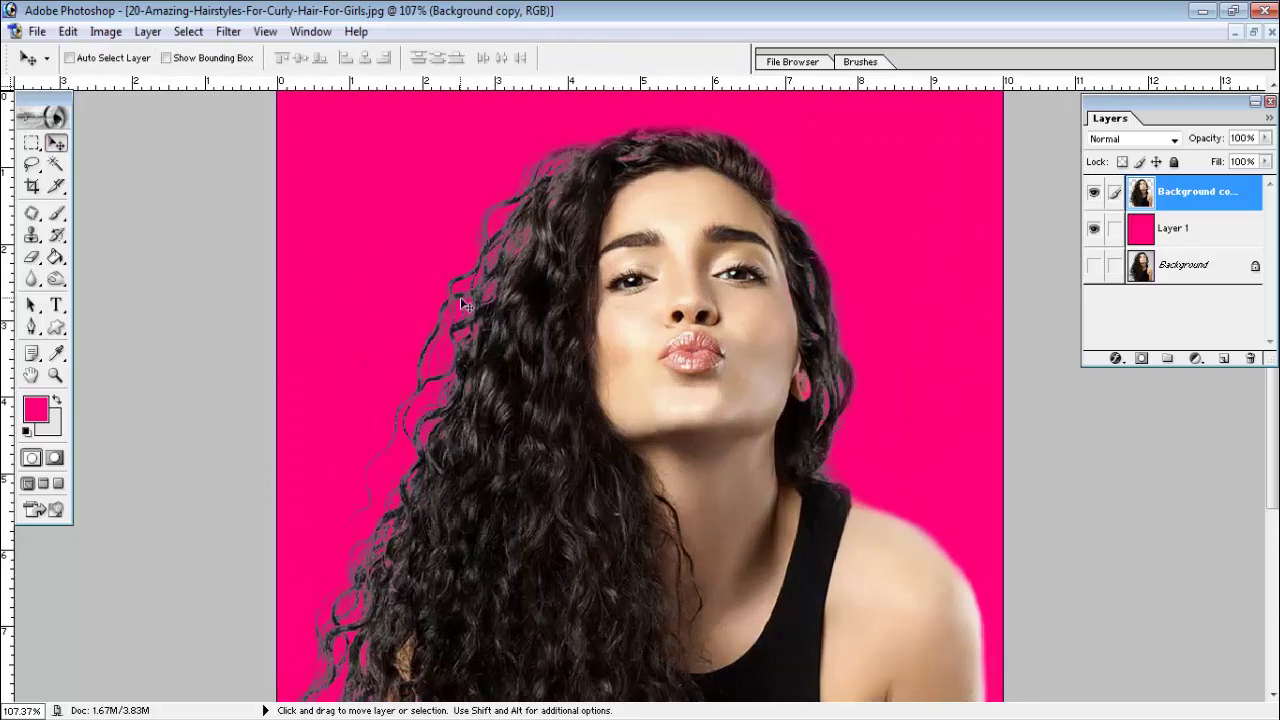
scroll(462, 302, "down", 3)
scroll(462, 371, "down", 2)
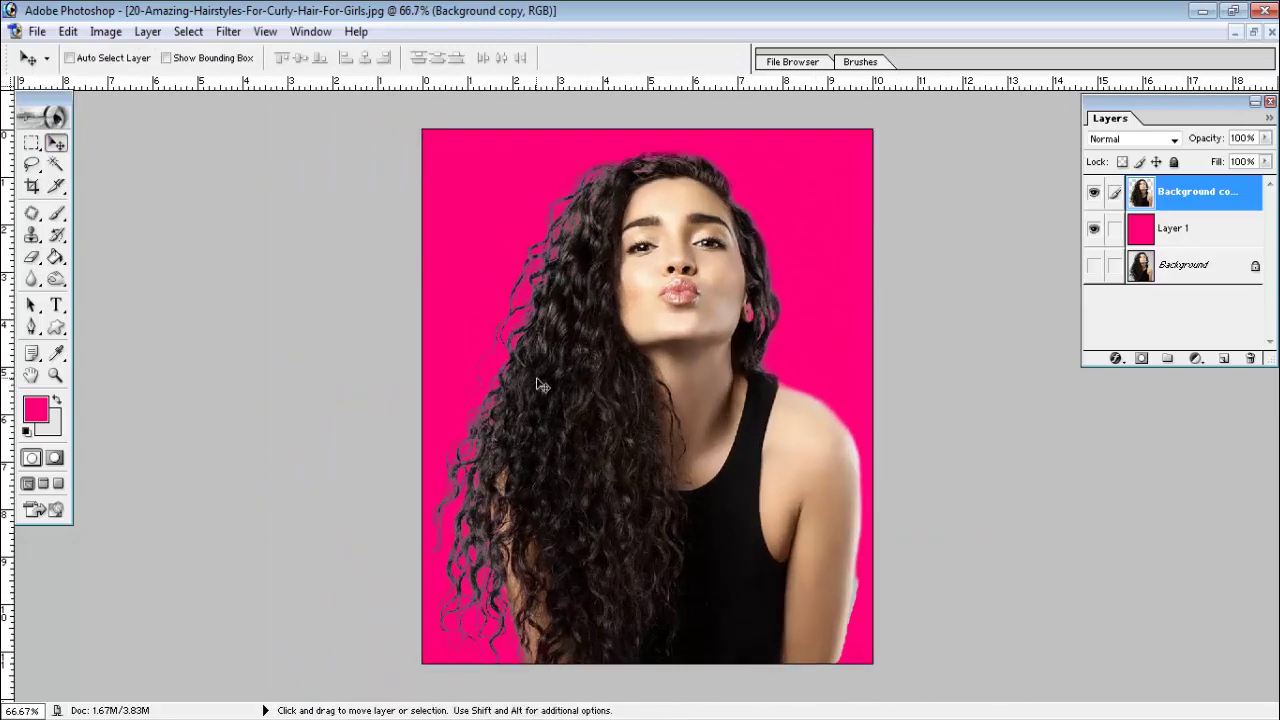
- Darken the right and upper-left hair edges with the Burn tool
left_click(56, 279)
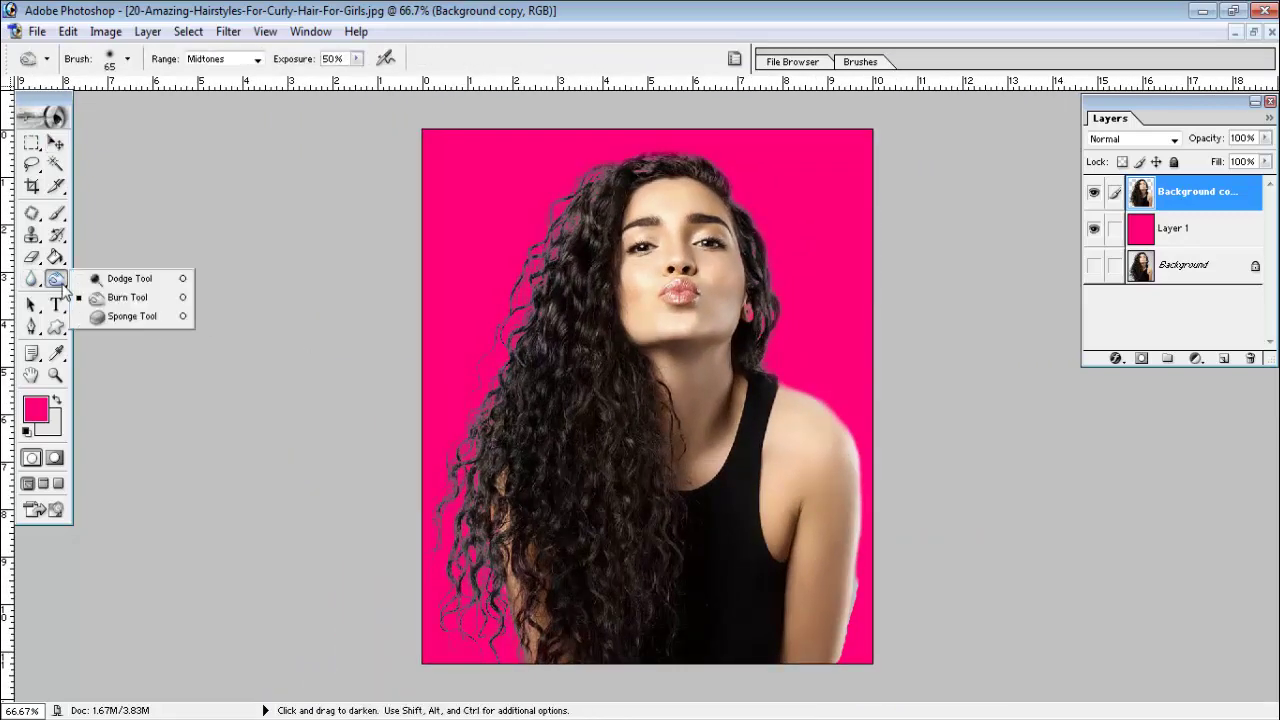
left_click(121, 305)
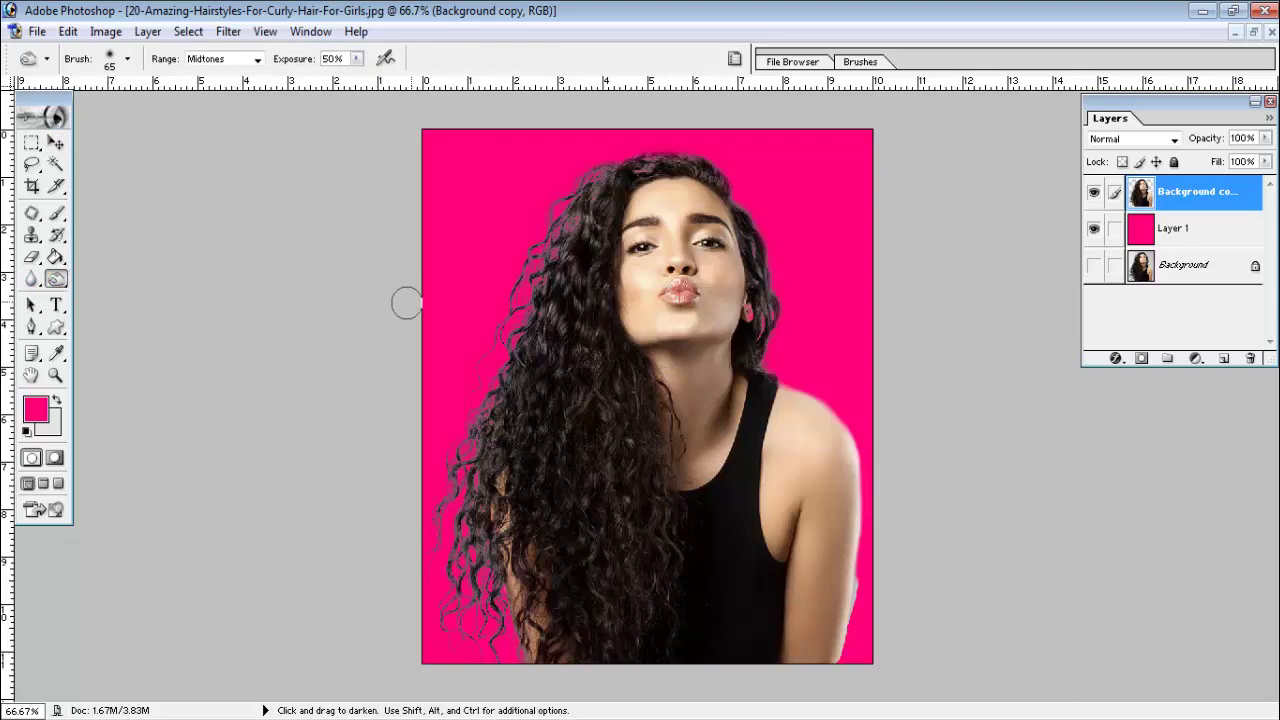
mouse_move(654, 150)
left_mouse_down()
mouse_move(769, 346)
mouse_move(570, 186)
mouse_move(539, 219)
mouse_move(446, 486)
mouse_move(451, 540)
mouse_move(478, 355)
mouse_move(470, 540)
mouse_move(448, 556)
mouse_move(436, 516)
mouse_move(430, 612)
mouse_move(444, 449)
mouse_move(465, 605)
mouse_move(523, 685)
left_mouse_up()
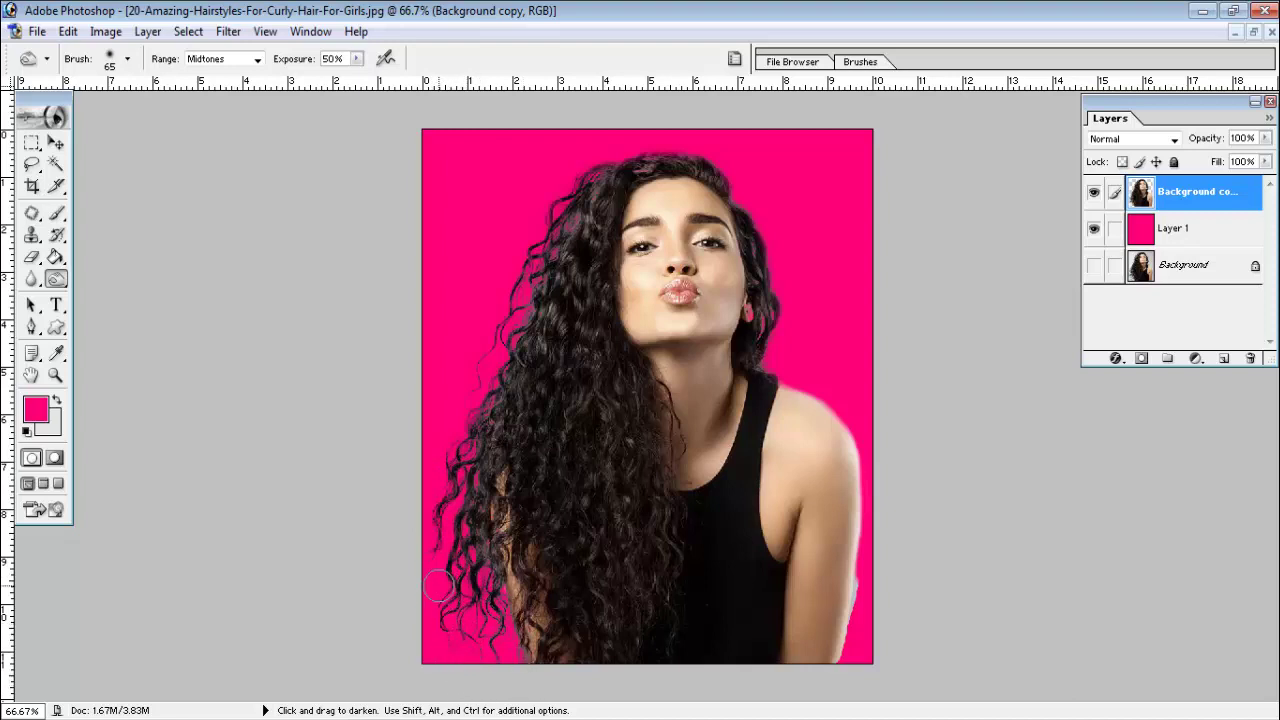
mouse_move(506, 316)
left_mouse_down()
mouse_move(575, 178)
mouse_move(625, 147)
mouse_move(689, 143)
left_mouse_up()
mouse_move(746, 177)
left_mouse_down()
mouse_move(806, 251)
mouse_move(797, 351)
mouse_move(778, 366)
mouse_move(863, 437)
mouse_move(862, 565)
mouse_move(833, 659)
left_mouse_up()
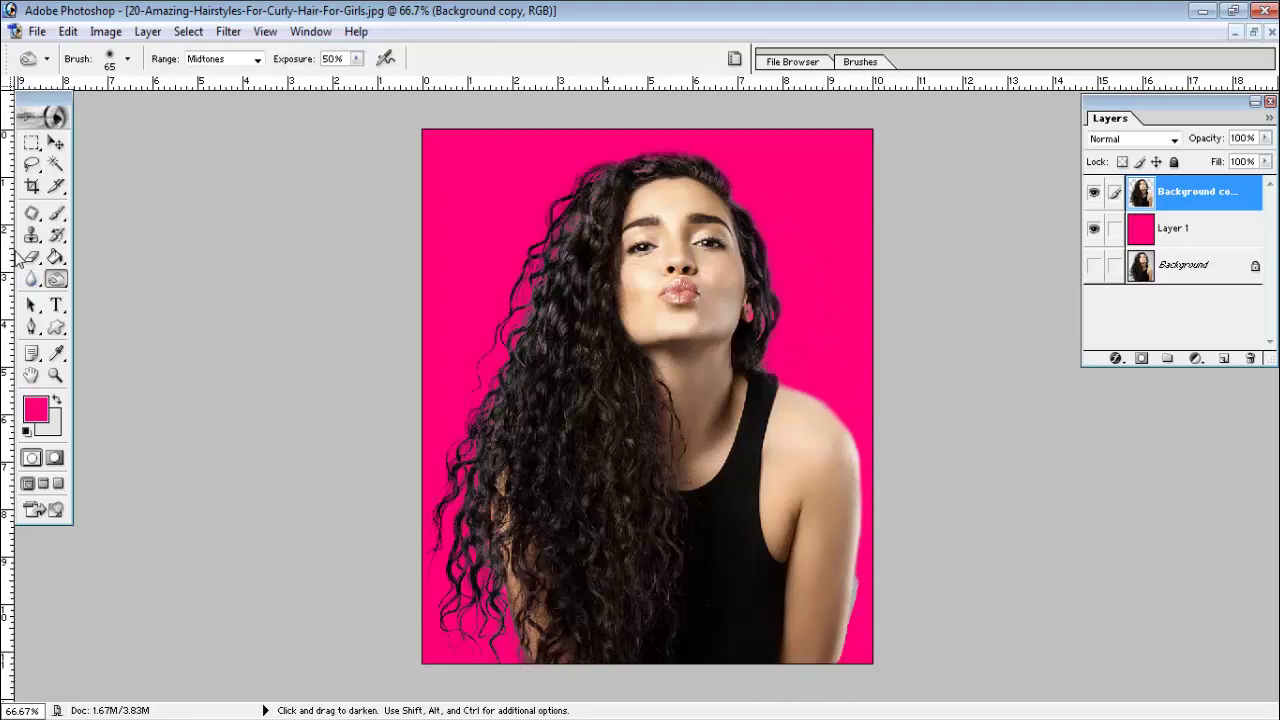
- Select the Eraser, then the Move tool, and nudge the Layers palette aside
left_click(30, 258)
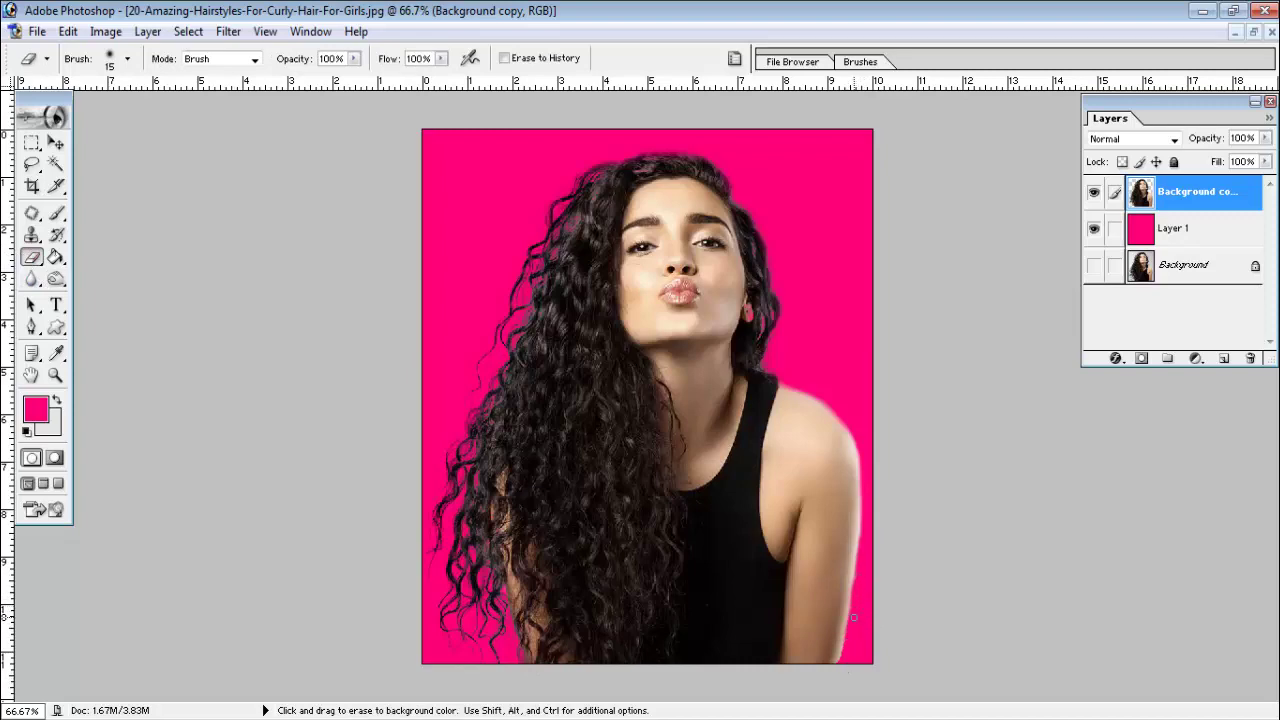
scroll(682, 540, "up", 1)
scroll(670, 535, "down", 1)
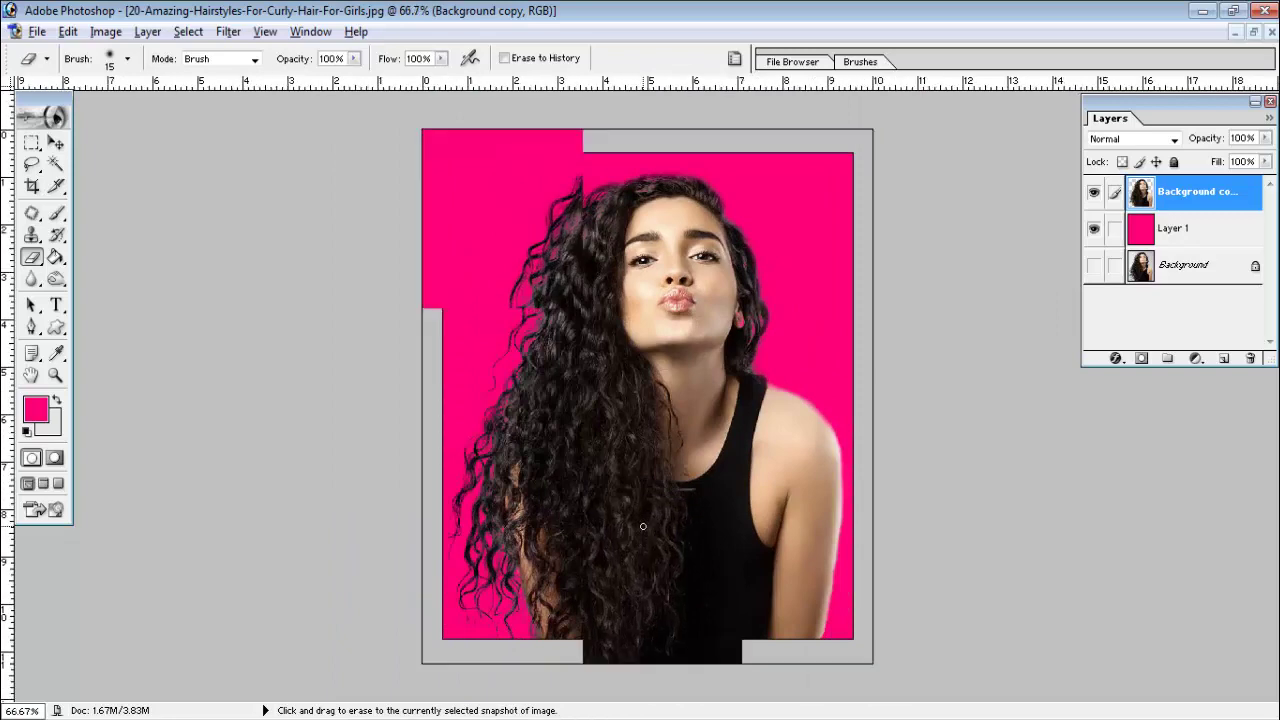
scroll(643, 527, "up", 1)
scroll(643, 527, "down", 1)
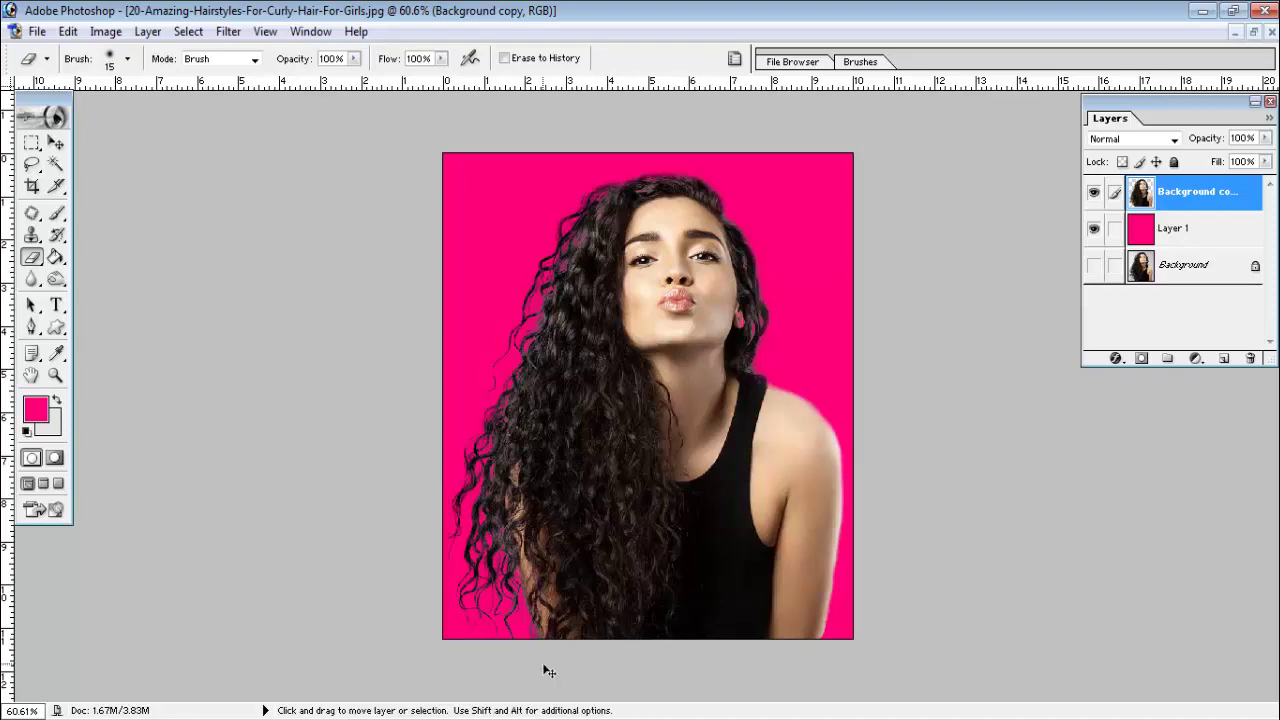
left_click(55, 143)
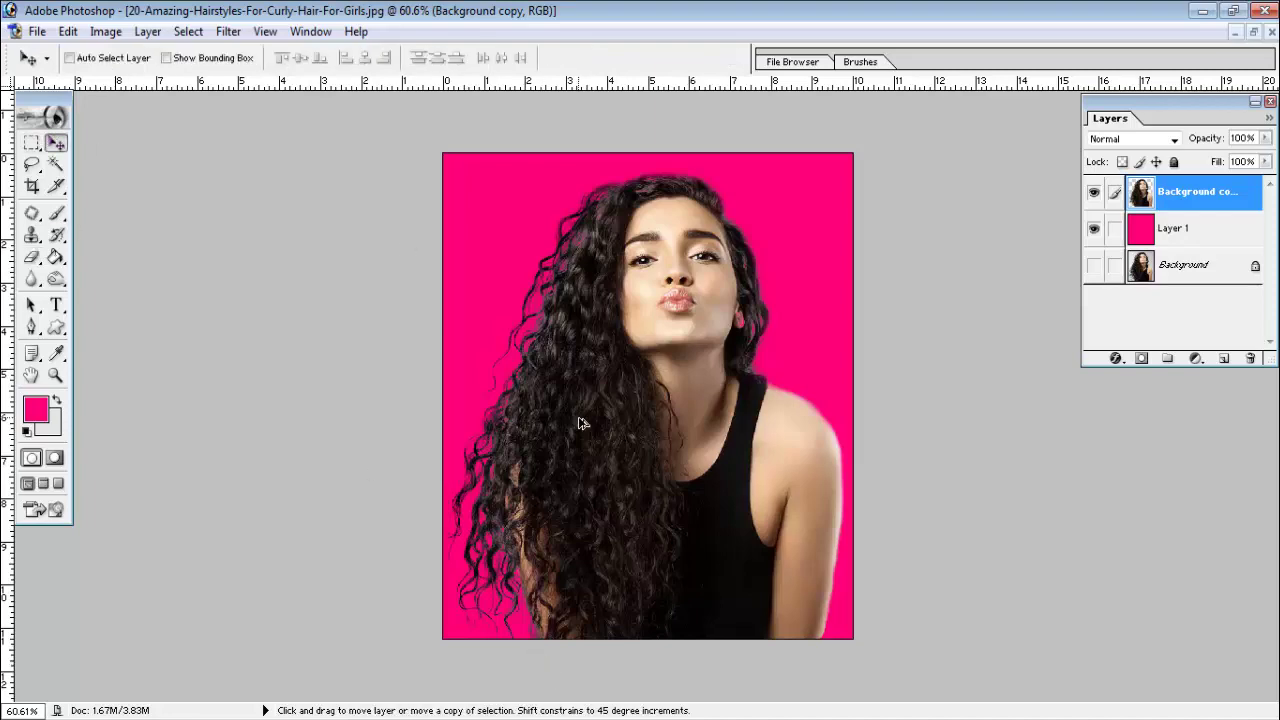
scroll(583, 423, "up", 1)
scroll(583, 423, "up", 1)
scroll(583, 423, "up", 1)
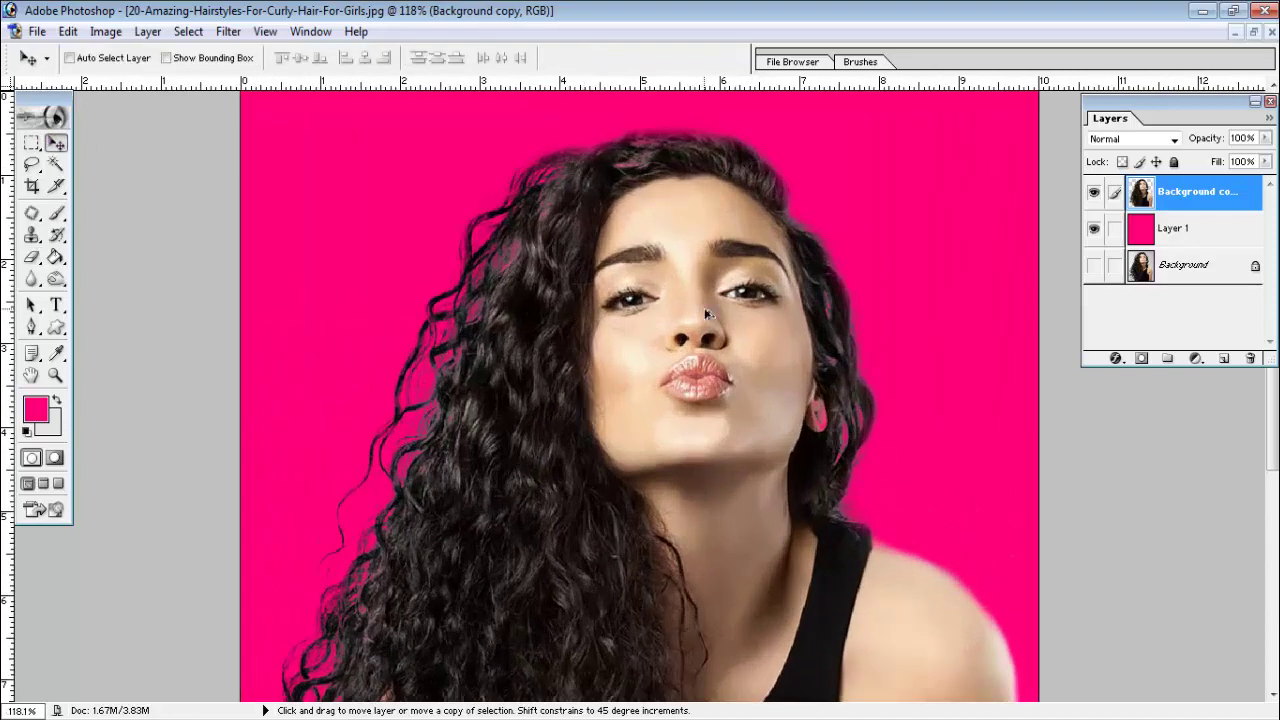
scroll(705, 313, "up", 1)
scroll(705, 313, "up", 1)
scroll(705, 313, "up", 1)
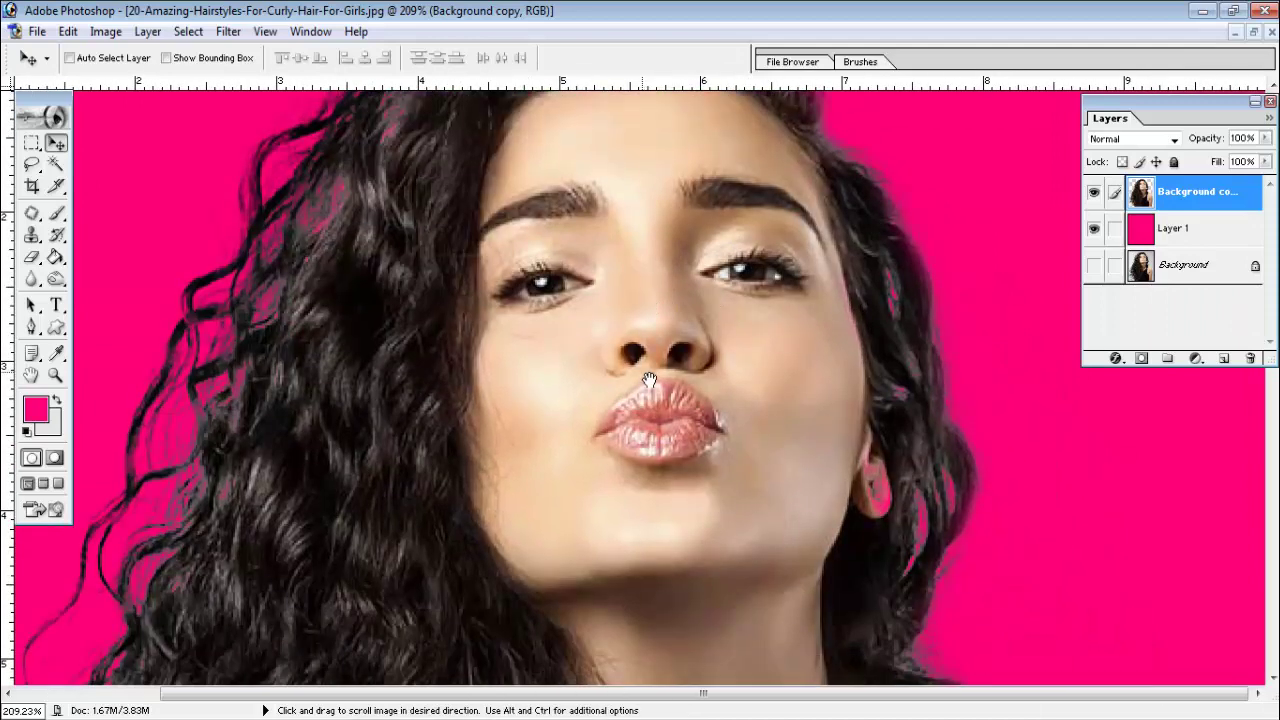
left_click_drag(1159, 120, 1121, 104)
- Add Layer 2 and paint the lips pink with a soft 17 px brush, including the upper-left edge
left_click(1192, 351)
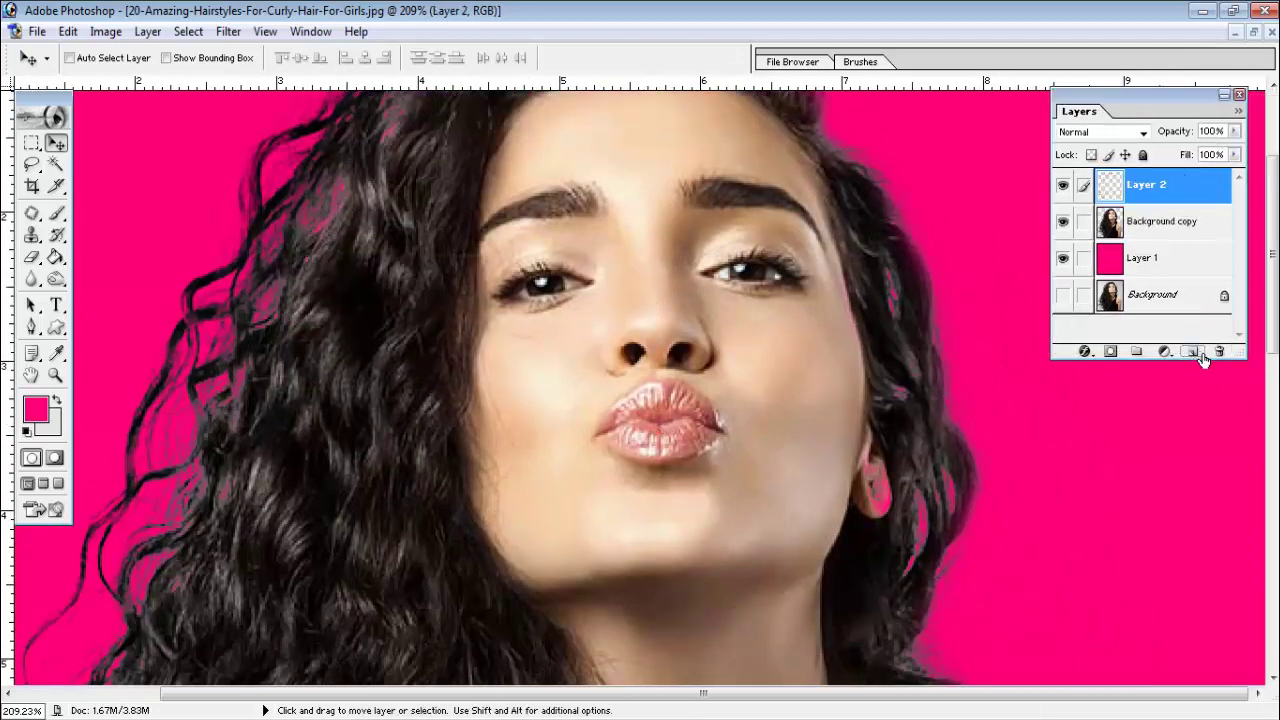
left_click(56, 213)
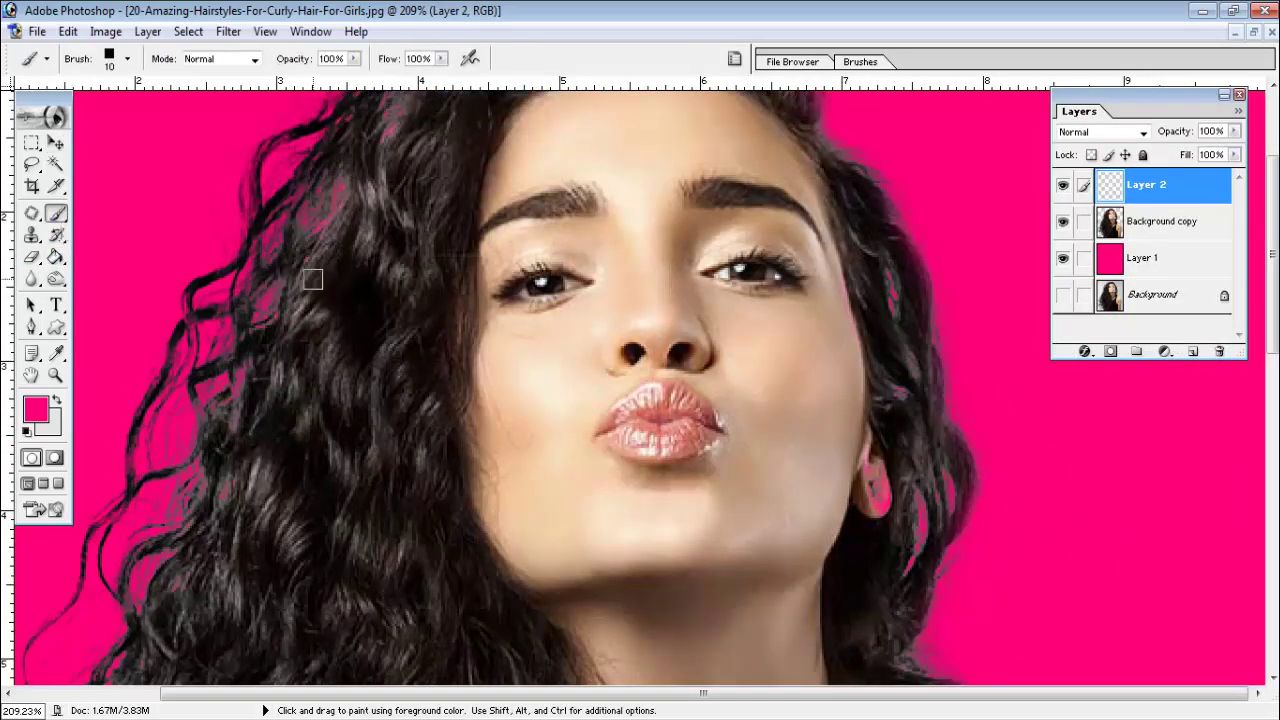
left_click(127, 59)
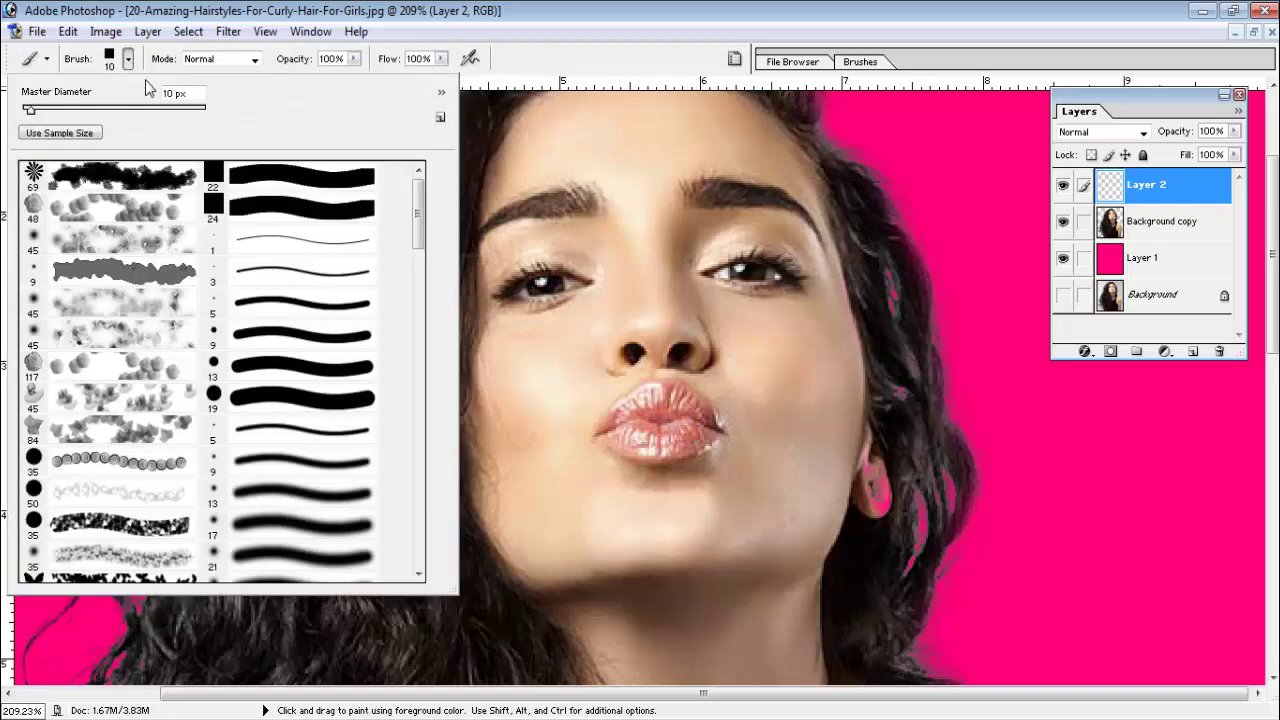
scroll(445, 229, "down", 5)
left_click(306, 380)
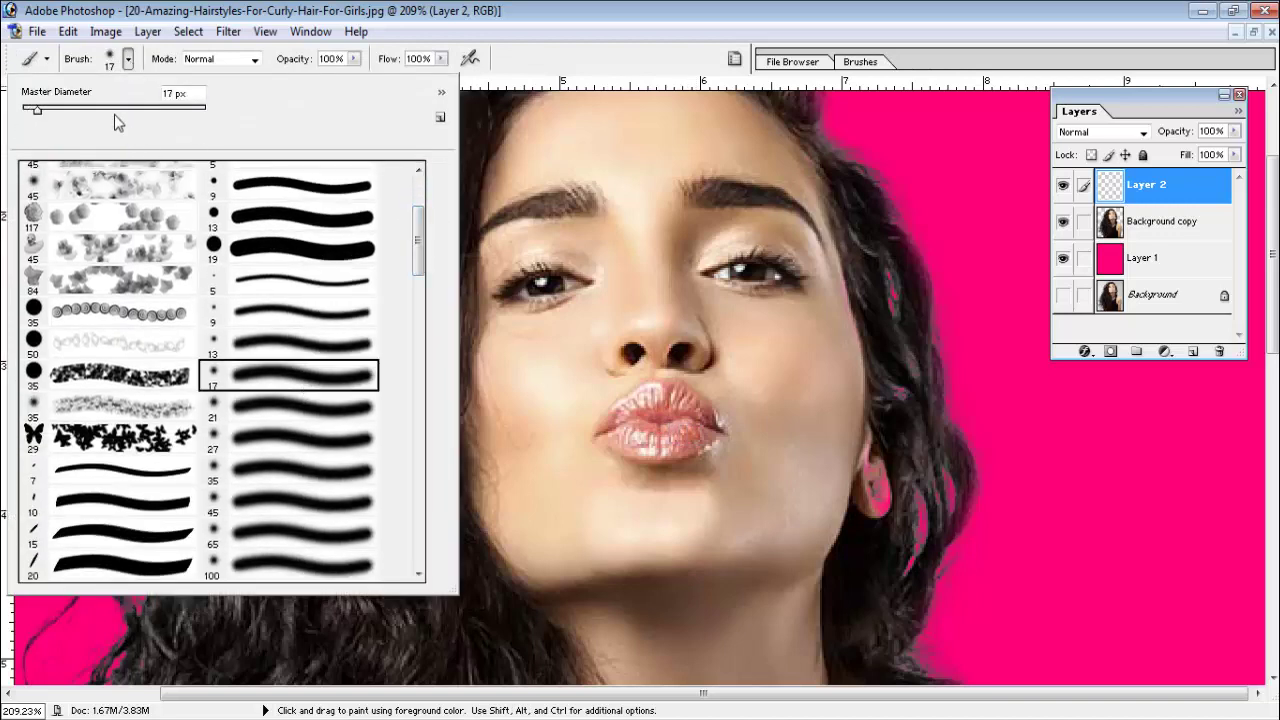
left_click_drag(114, 114, 39, 110)
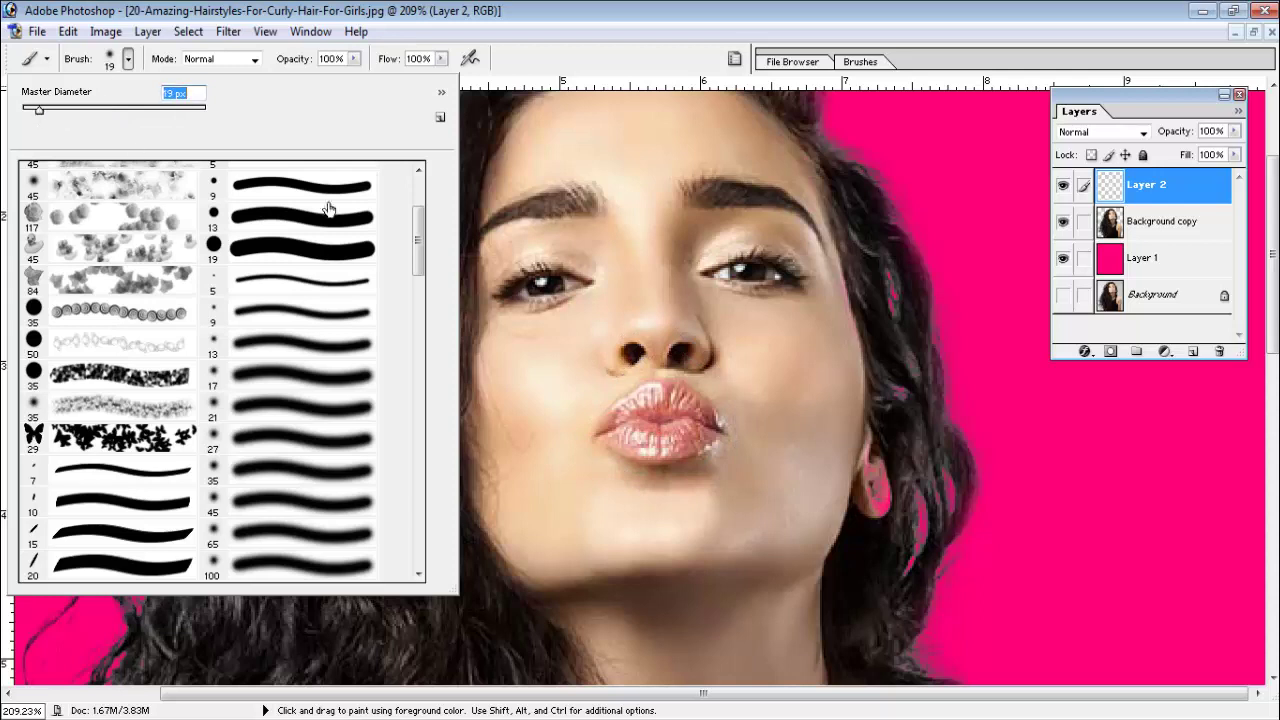
key("Return")
mouse_move(700, 395)
left_mouse_down()
mouse_move(610, 415)
mouse_move(600, 445)
mouse_move(693, 428)
mouse_move(635, 425)
mouse_move(700, 400)
mouse_move(690, 430)
mouse_move(611, 419)
left_mouse_up()
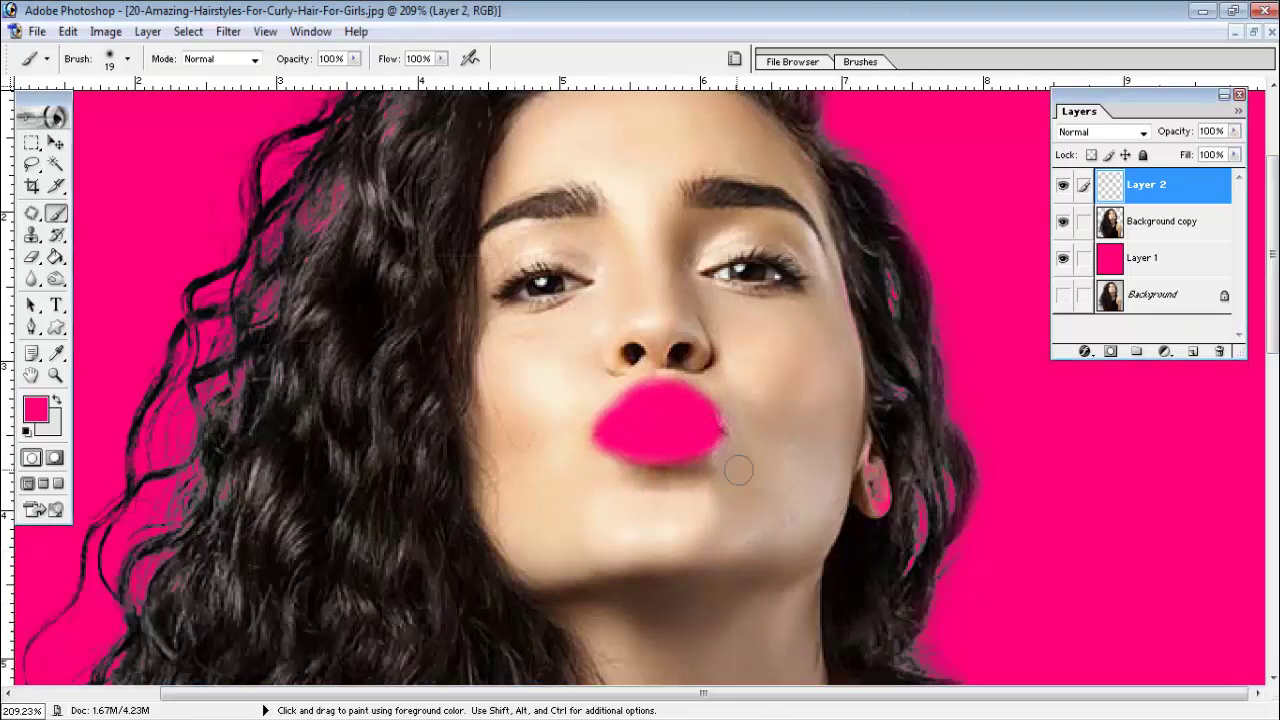
mouse_move(713, 425)
left_mouse_down()
mouse_move(650, 440)
mouse_move(606, 423)
mouse_move(697, 394)
mouse_move(711, 424)
left_mouse_up()
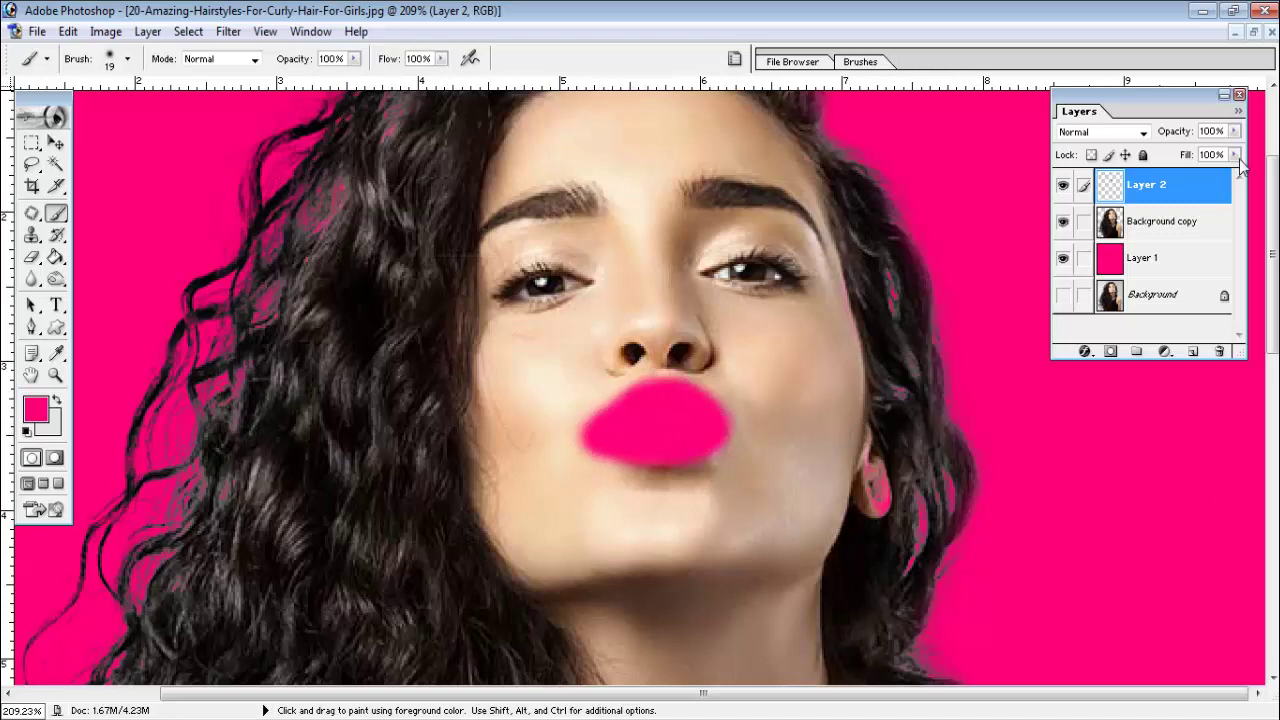
- Set Layer 2 to Color Burn and erase the paint overflow at the left lip corner
left_click(1093, 134)
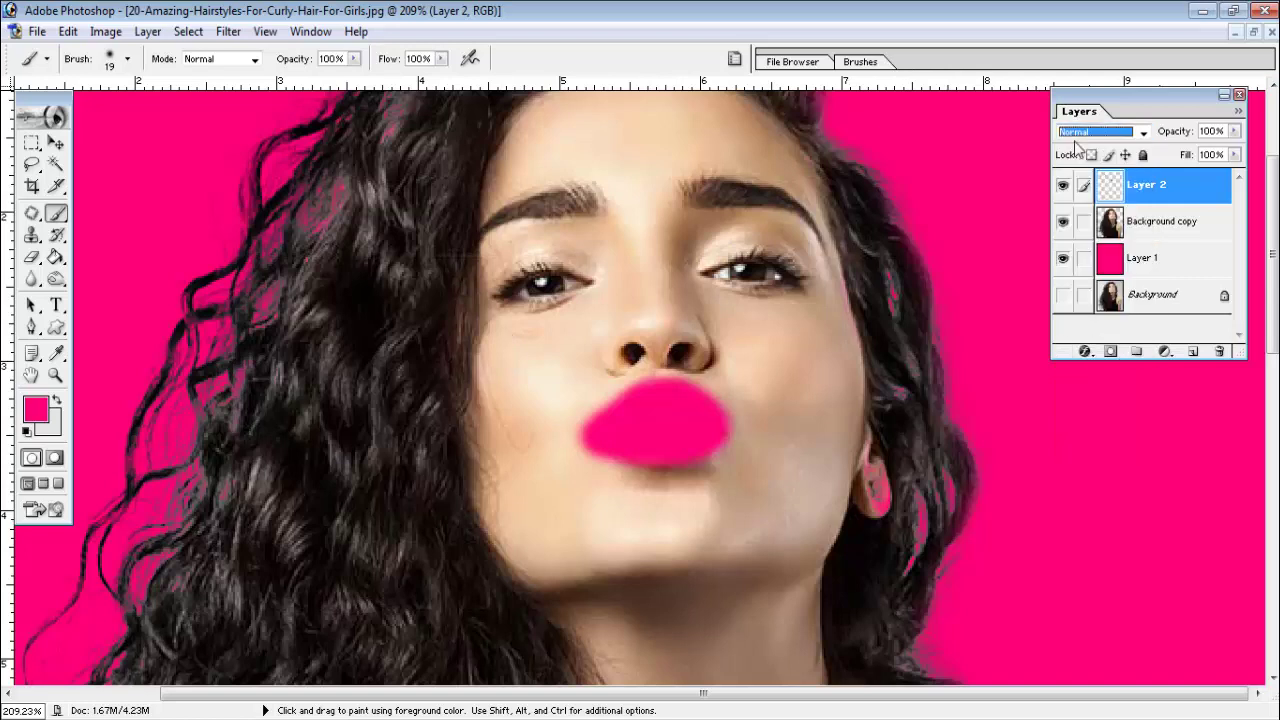
key("Down")
key("Down")
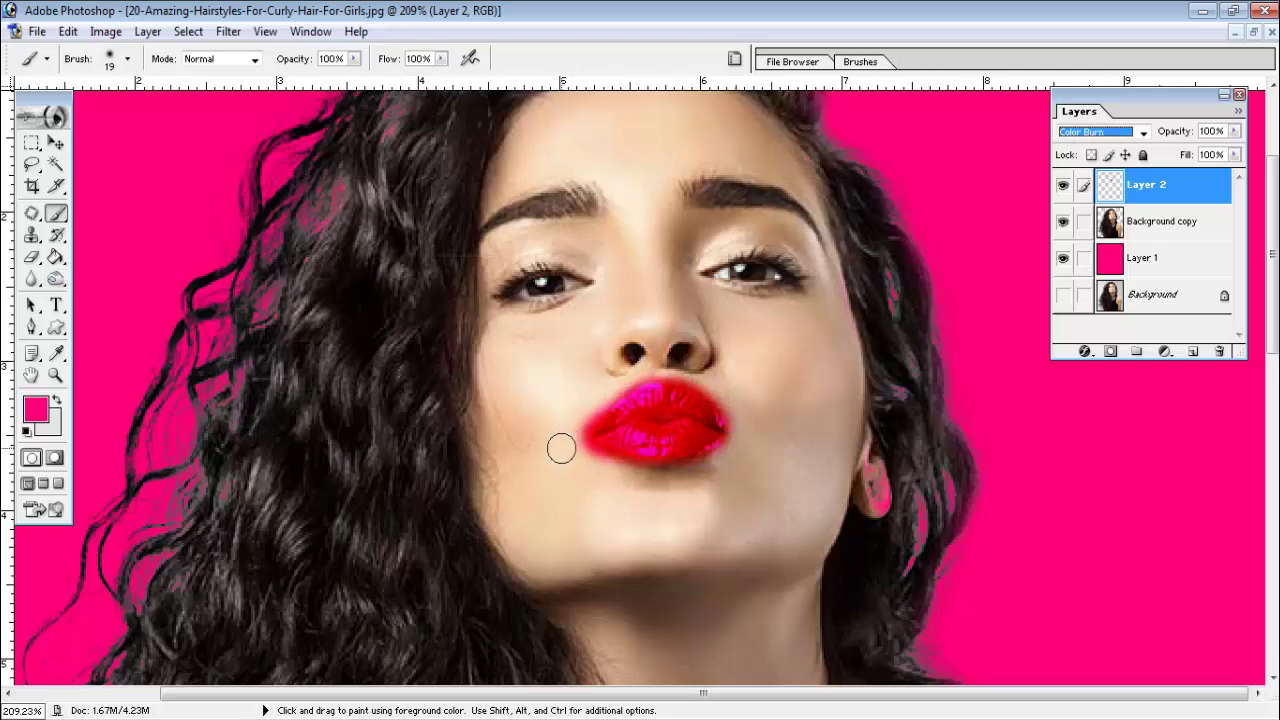
left_click(32, 258)
left_click_drag(33, 258, 108, 254)
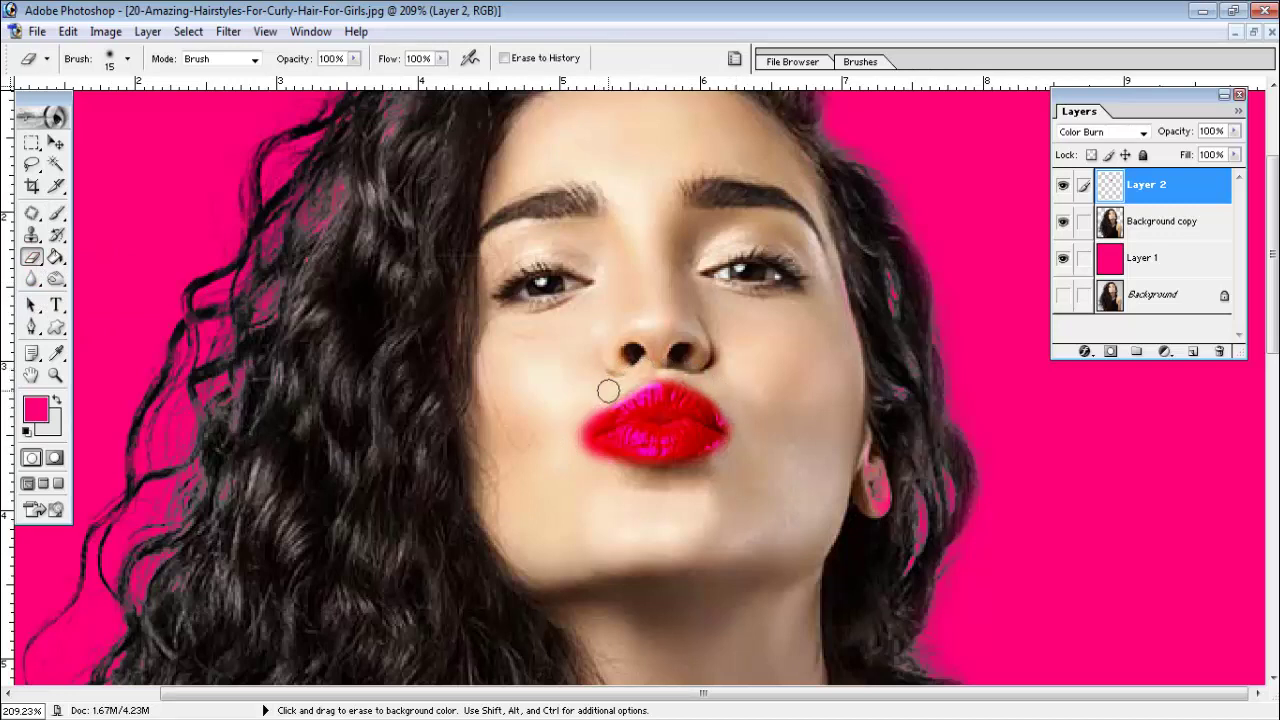
mouse_move(602, 399)
left_mouse_down()
mouse_move(571, 434)
mouse_move(603, 460)
mouse_move(586, 449)
mouse_move(586, 423)
mouse_move(583, 443)
mouse_move(612, 463)
mouse_move(690, 466)
mouse_move(731, 446)
mouse_move(714, 385)
mouse_move(751, 432)
left_mouse_up()
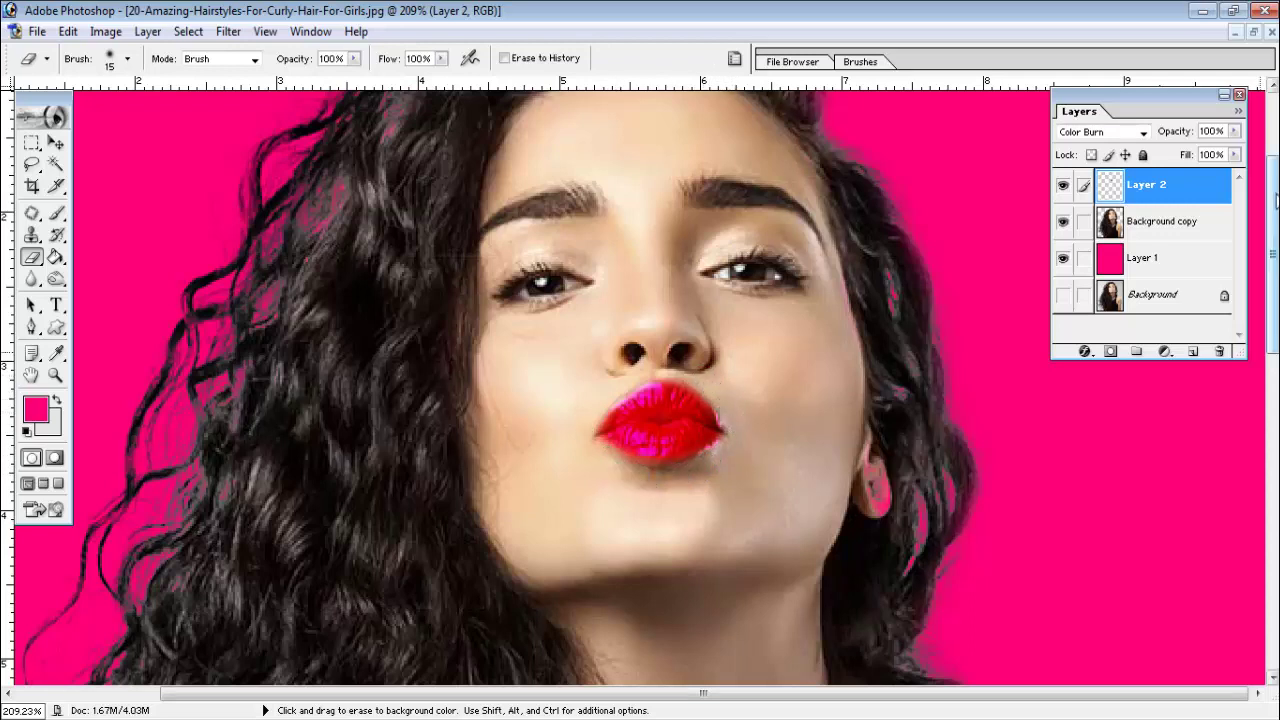
- Lower Layer 2's opacity to 77%, then select the Move tool and adjust the zoom
left_click(1235, 131)
mouse_move(1233, 148)
left_mouse_down()
mouse_move(1186, 155)
mouse_move(1213, 155)
left_mouse_up()
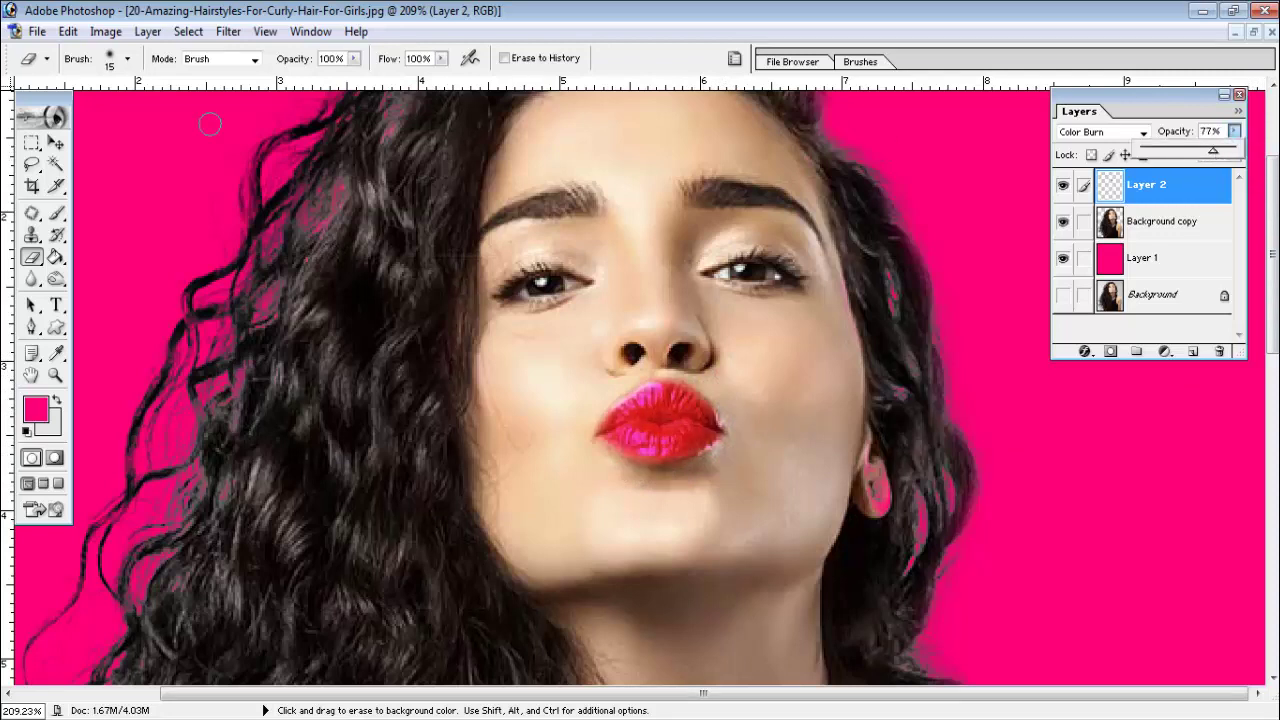
left_click(55, 145)
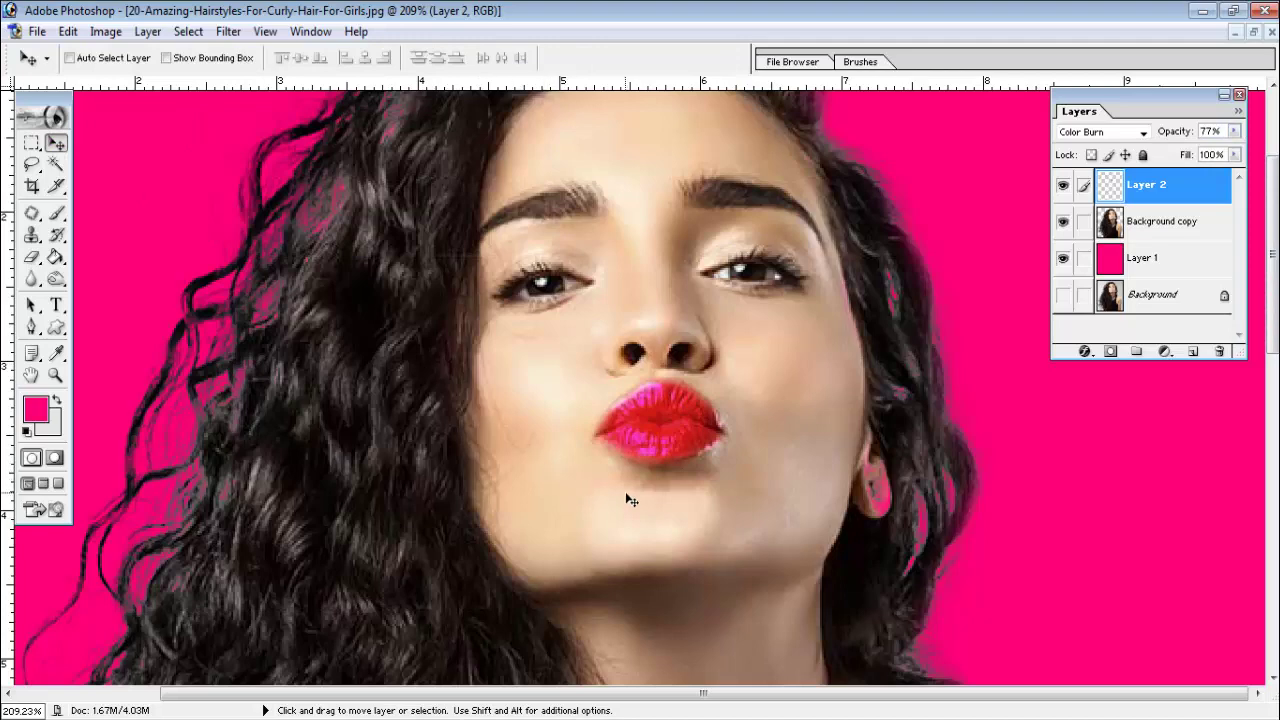
left_click_drag(630, 500, 630, 497)
key("ctrl+0")
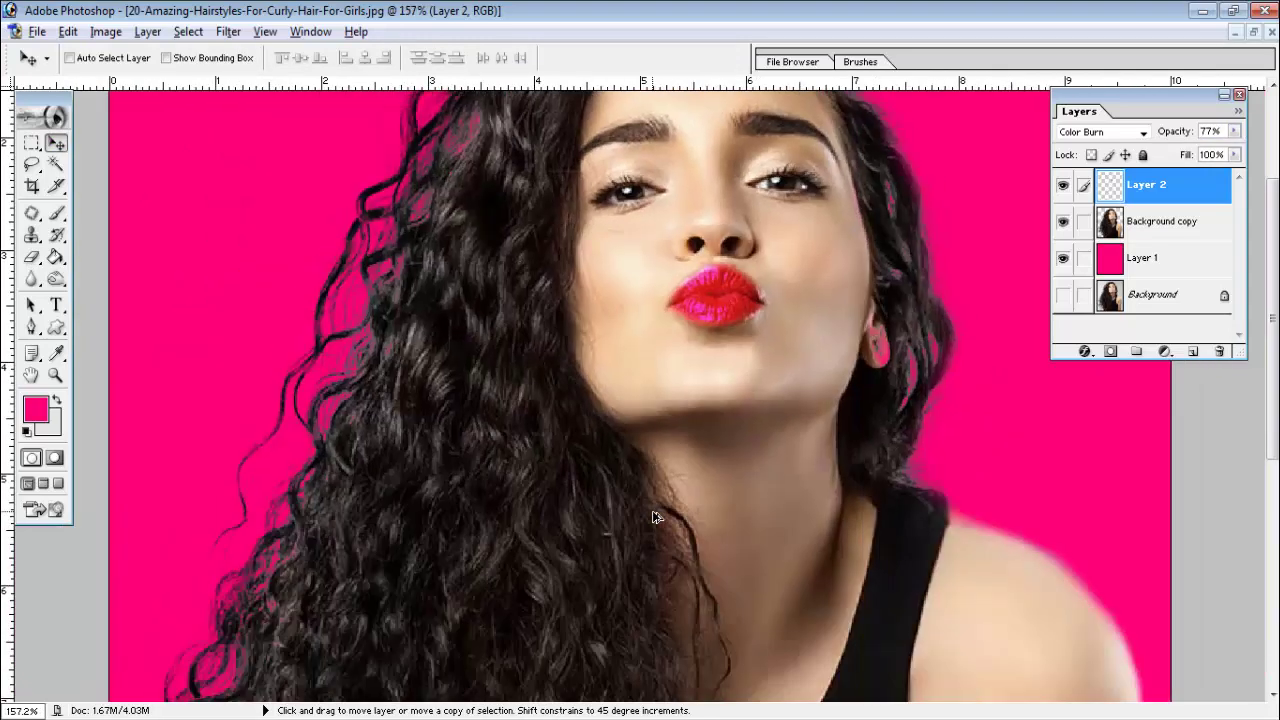
key("ctrl+plus")
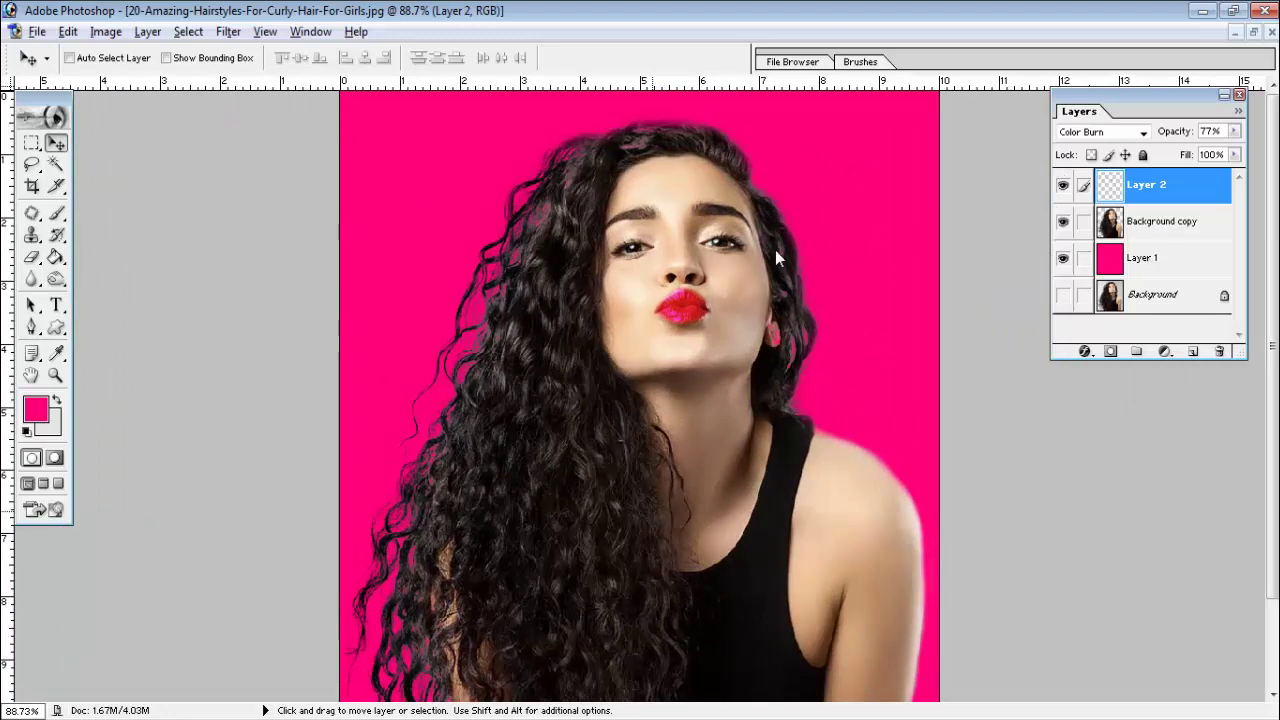
- Open Green-Background-01-1650x816-768x380.jpg and drag it into the curly-hair portrait as Layer 3
left_click(36, 31)
left_click(46, 78)
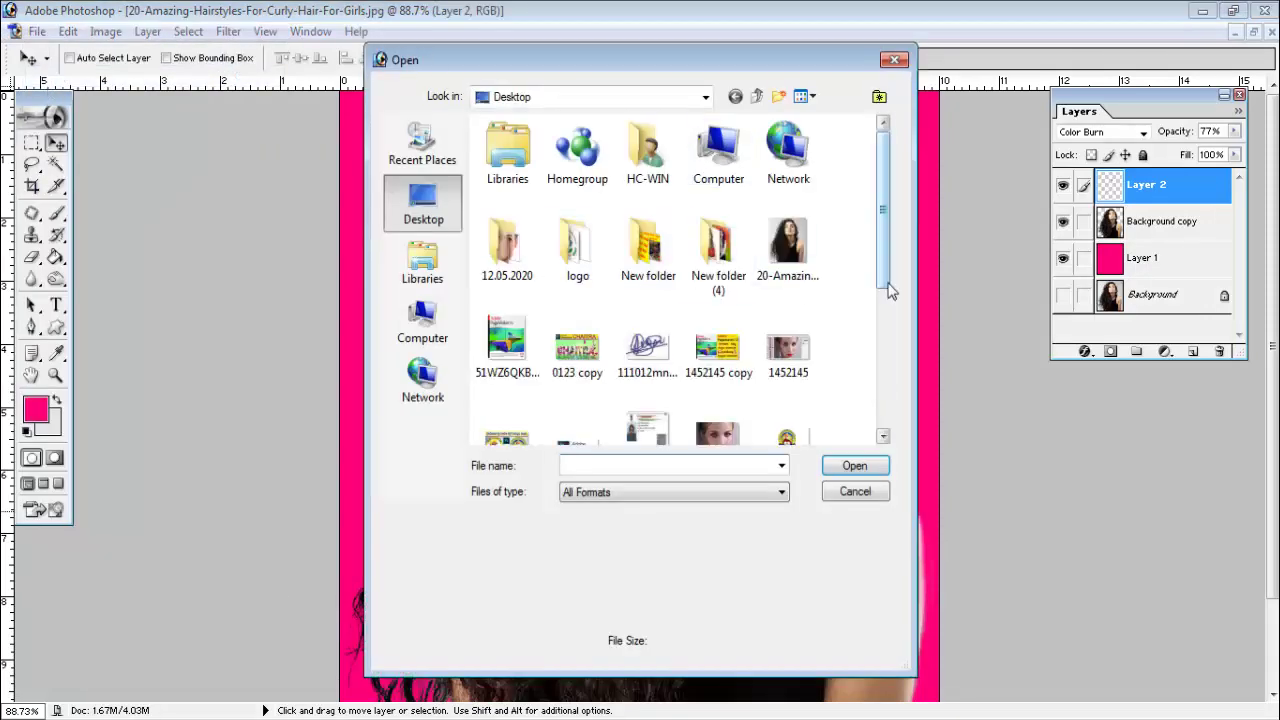
left_click(884, 280)
left_click_drag(884, 284, 882, 347)
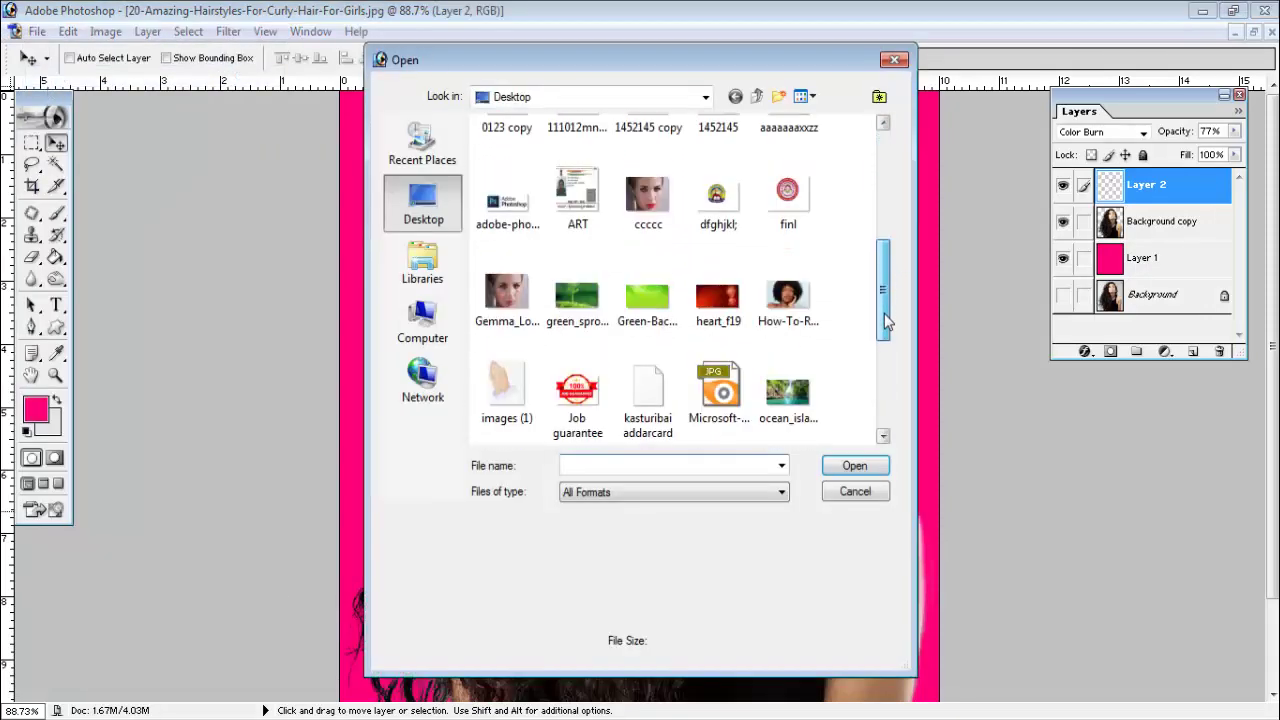
left_click(647, 212)
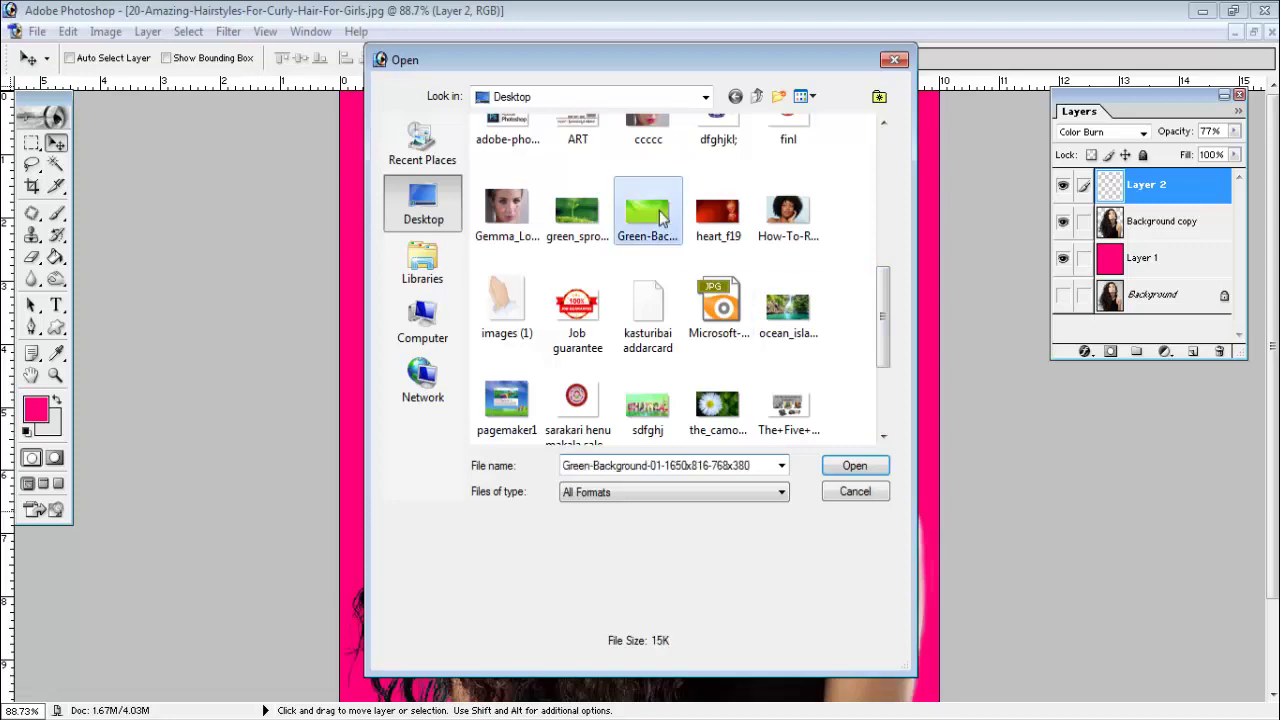
left_click(855, 466)
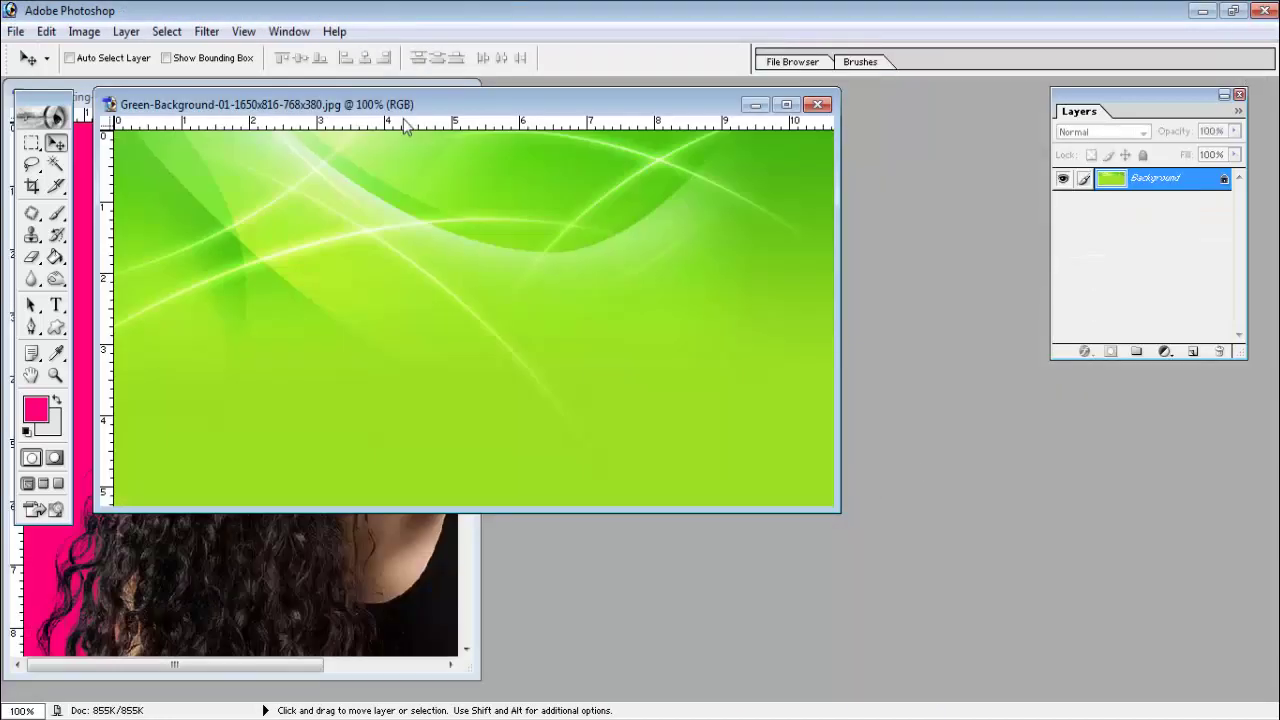
left_click_drag(405, 110, 888, 195)
left_click_drag(211, 194, 214, 198)
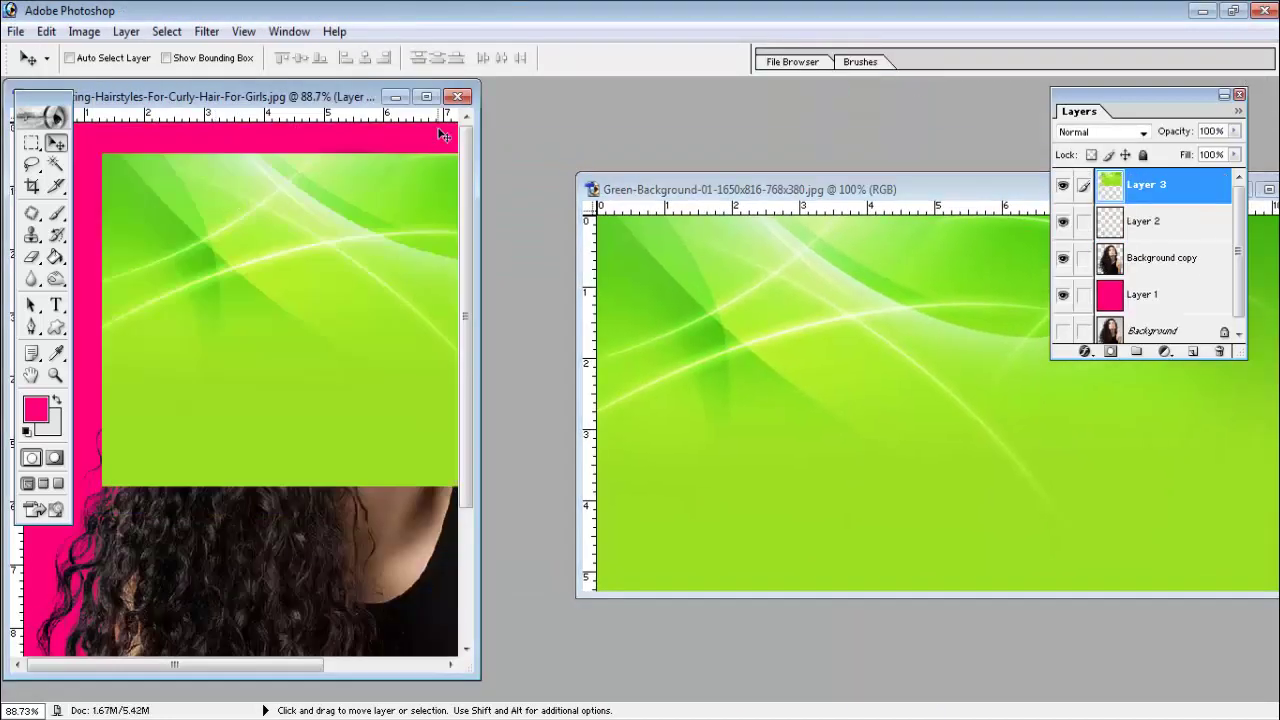
left_click(426, 96)
- Free-transform Layer 3 to fill the whole canvas and move it beneath Background copy
left_click_drag(627, 266, 608, 252)
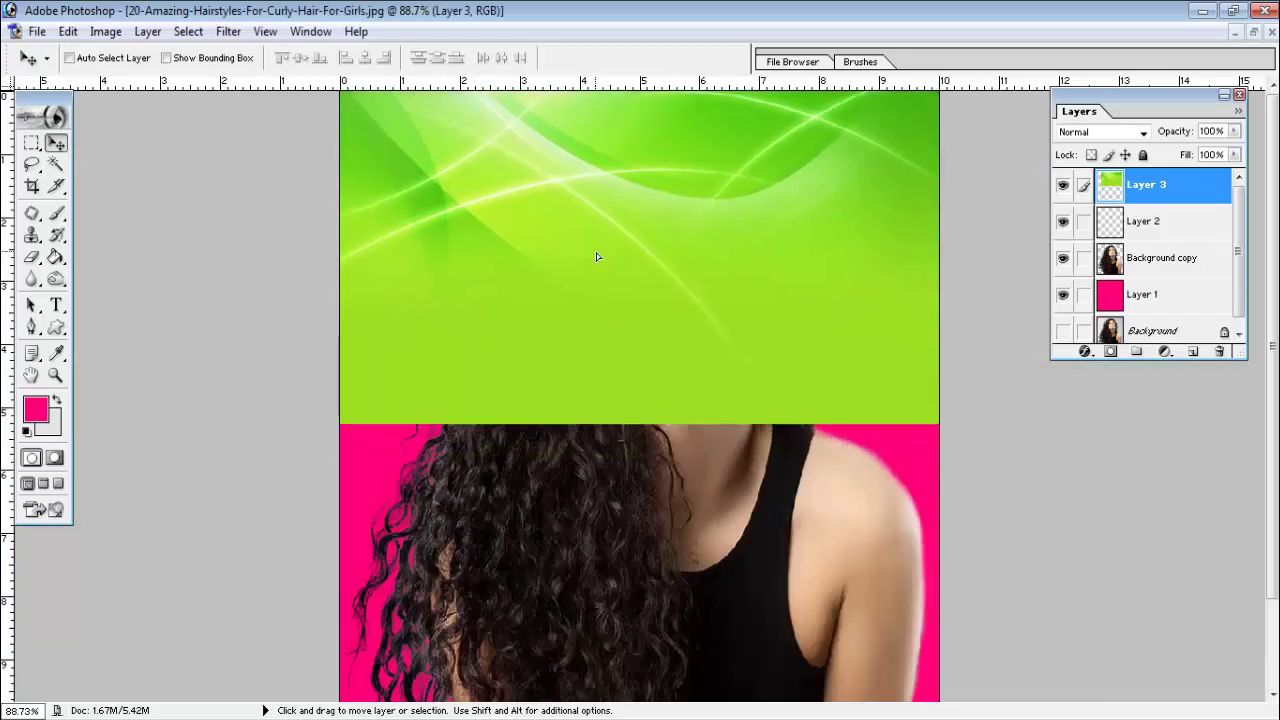
key("ctrl+minus")
key("ctrl+minus")
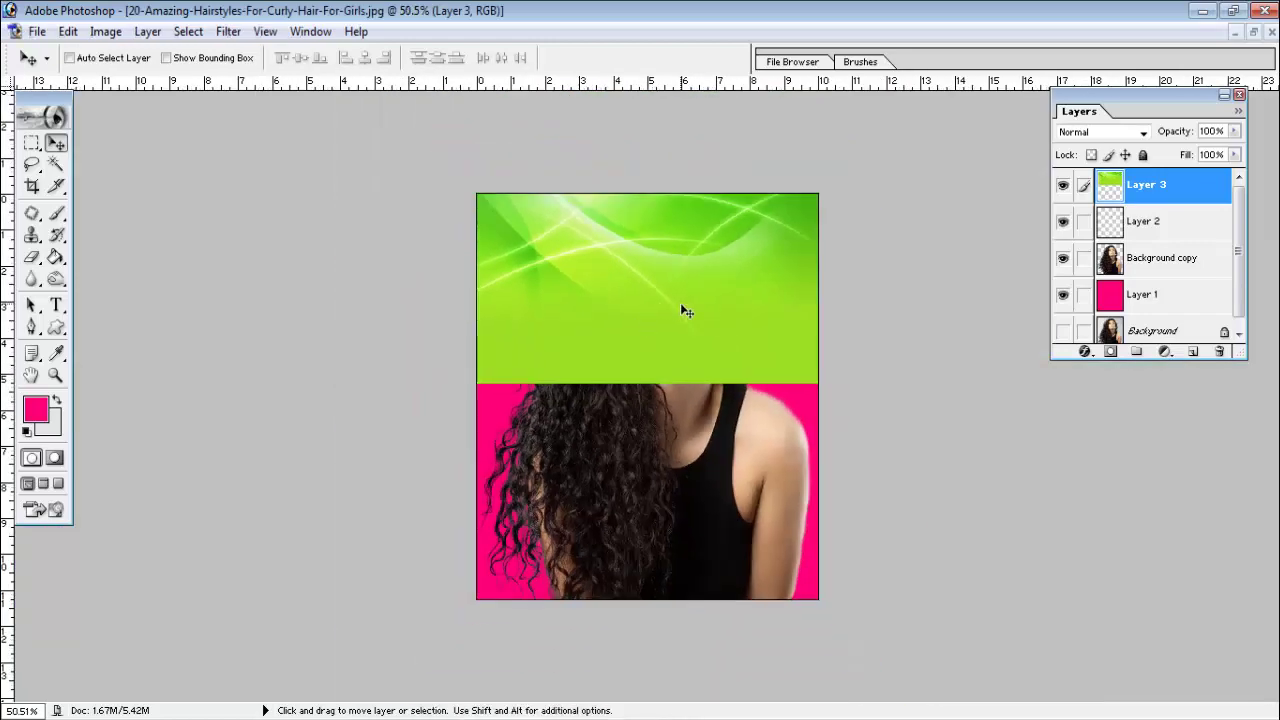
key("ctrl+t")
left_click_drag(805, 388, 795, 565)
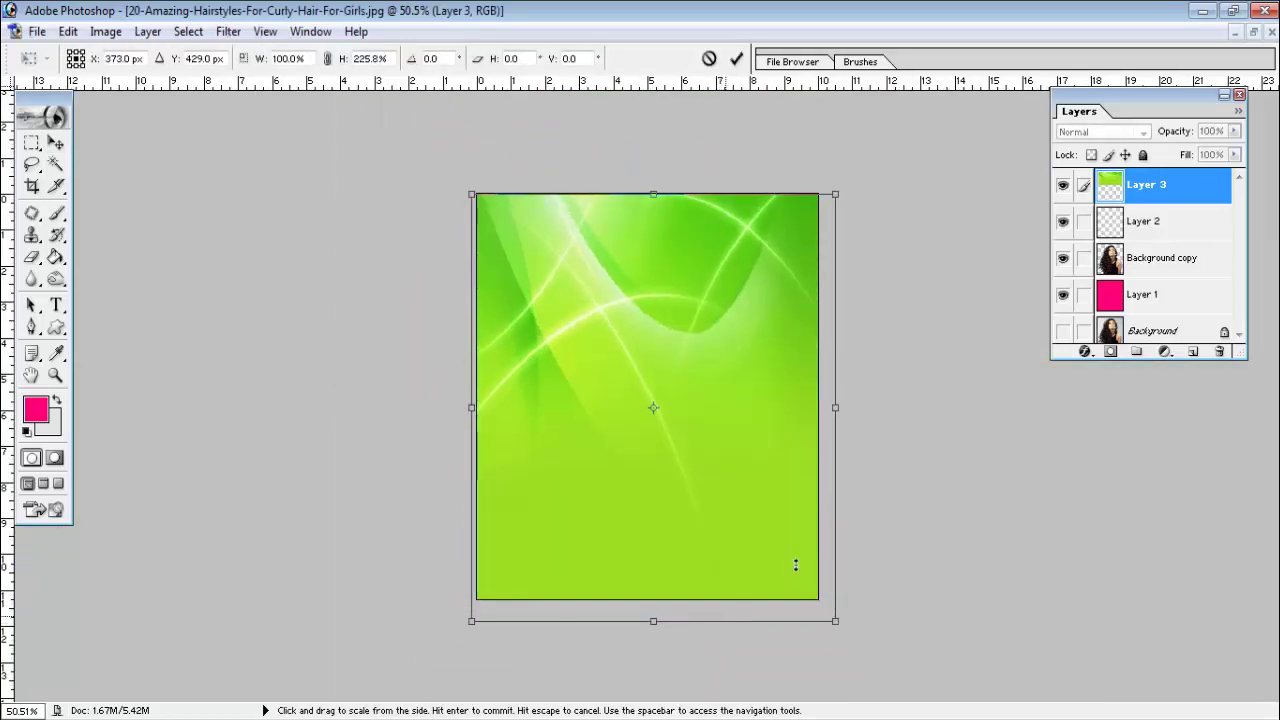
left_click_drag(835, 407, 1120, 407)
mouse_move(877, 440)
left_mouse_down()
mouse_move(708, 391)
mouse_move(690, 428)
left_mouse_up()
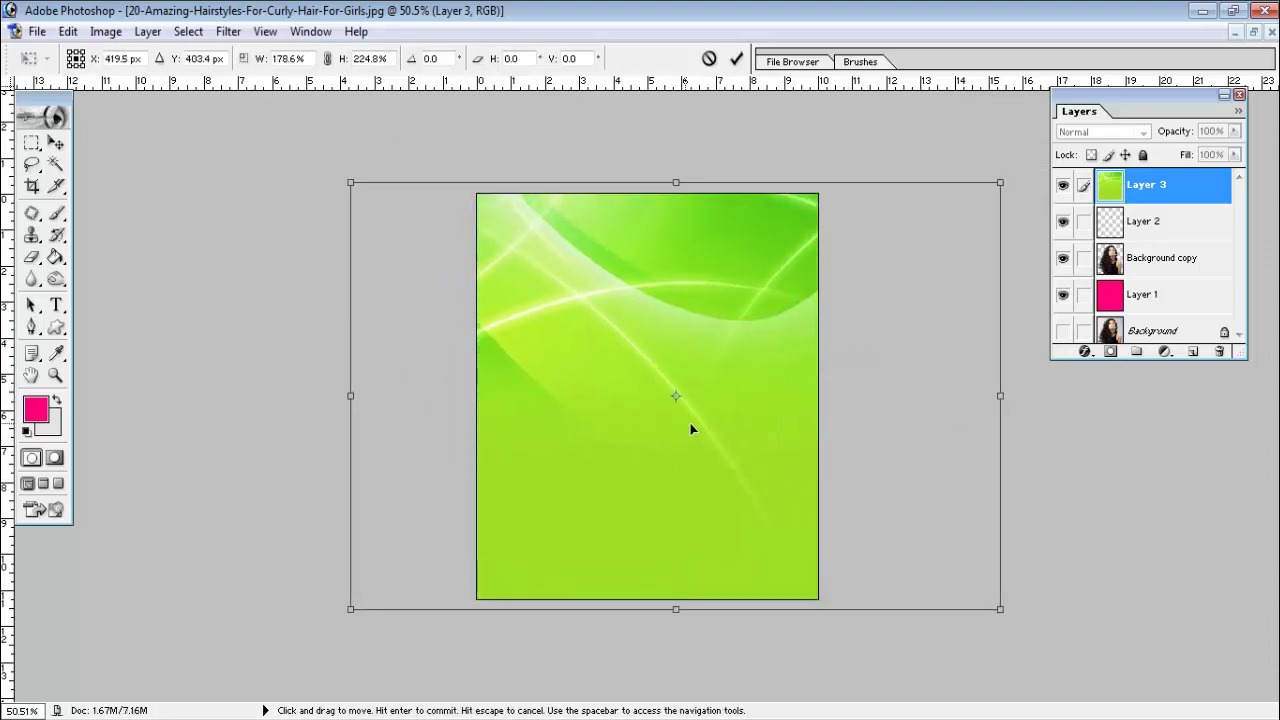
left_click_drag(350, 183, 208, 57)
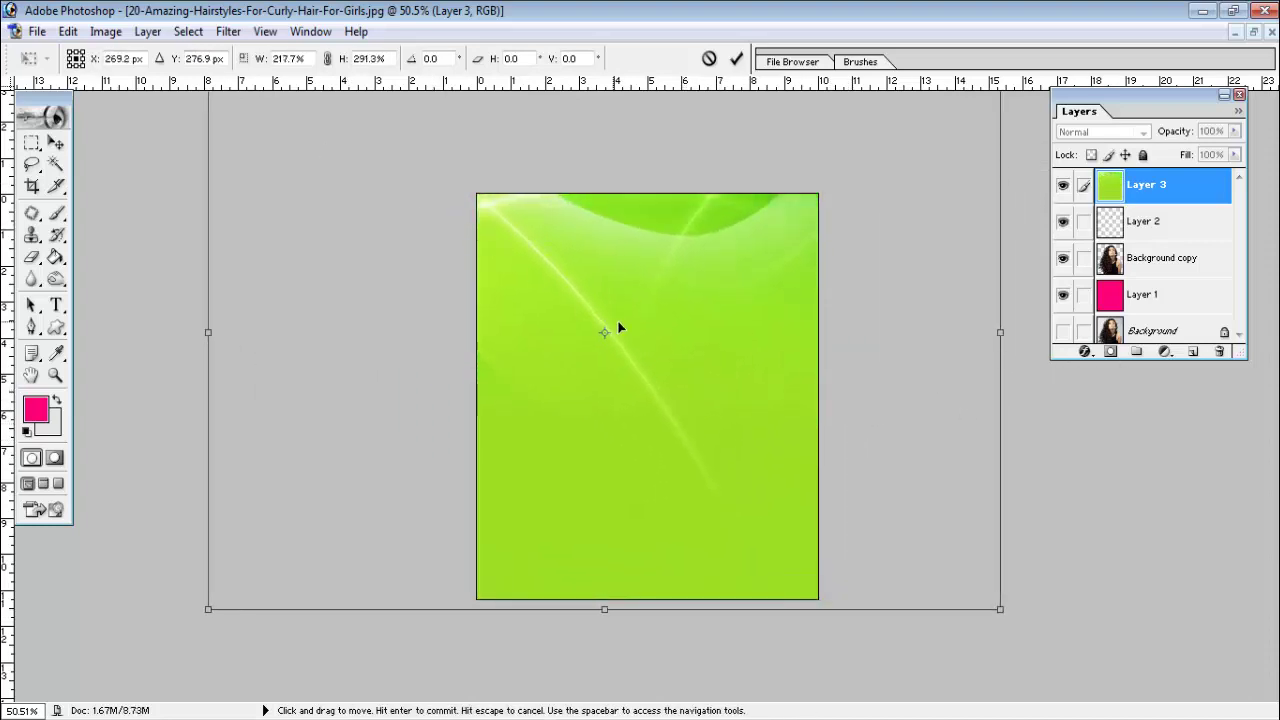
key("Return")
left_click_drag(1165, 200, 1169, 277)
left_click(31, 142)
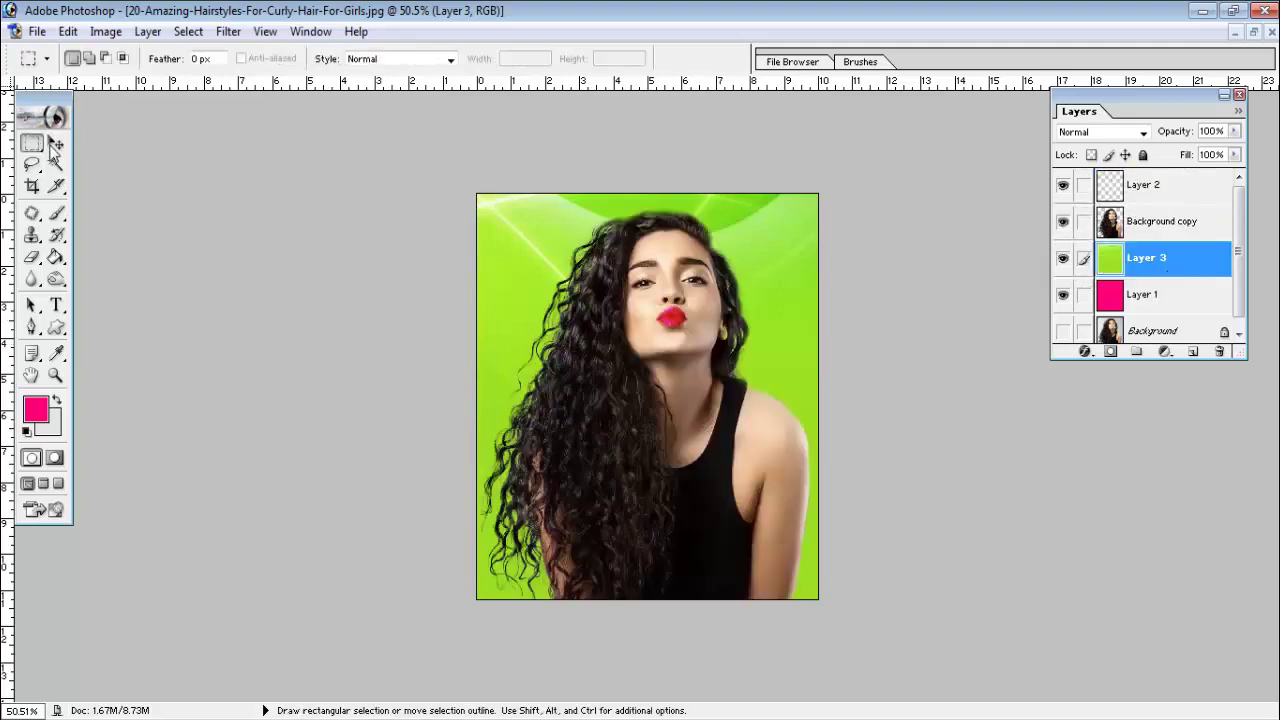
left_click(56, 142)
key("ctrl+0")
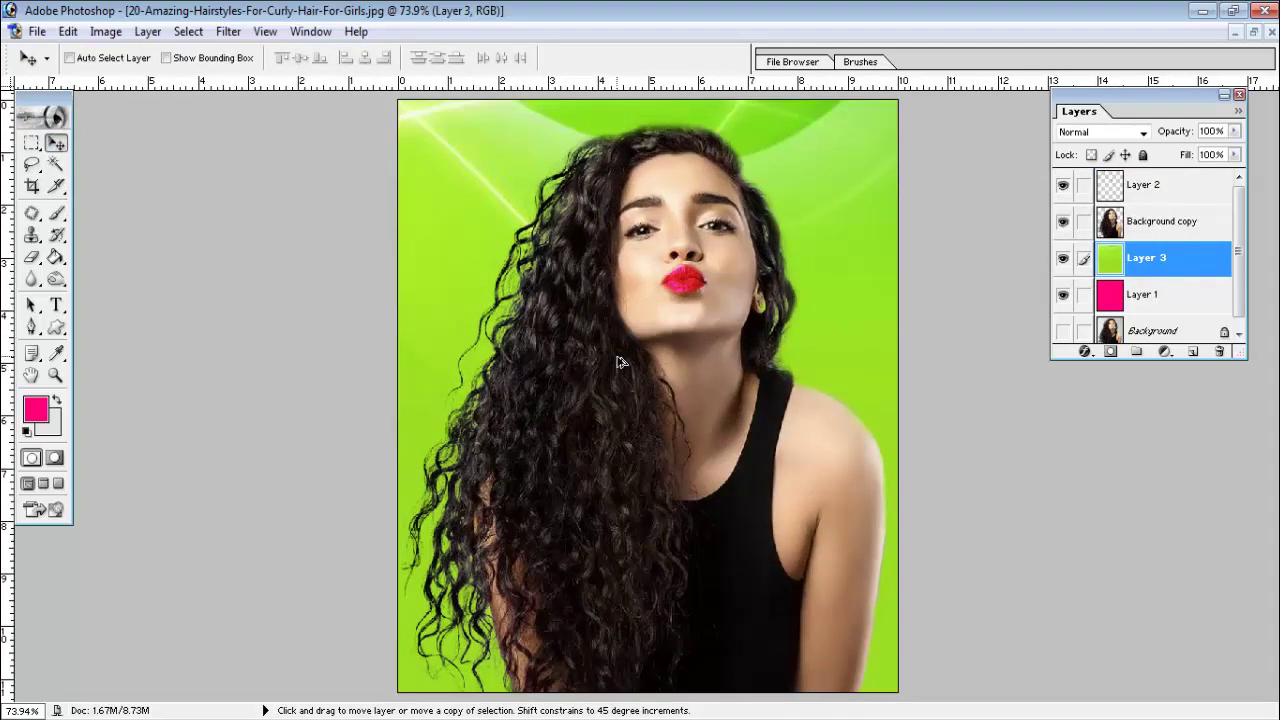
key("ctrl+minus")
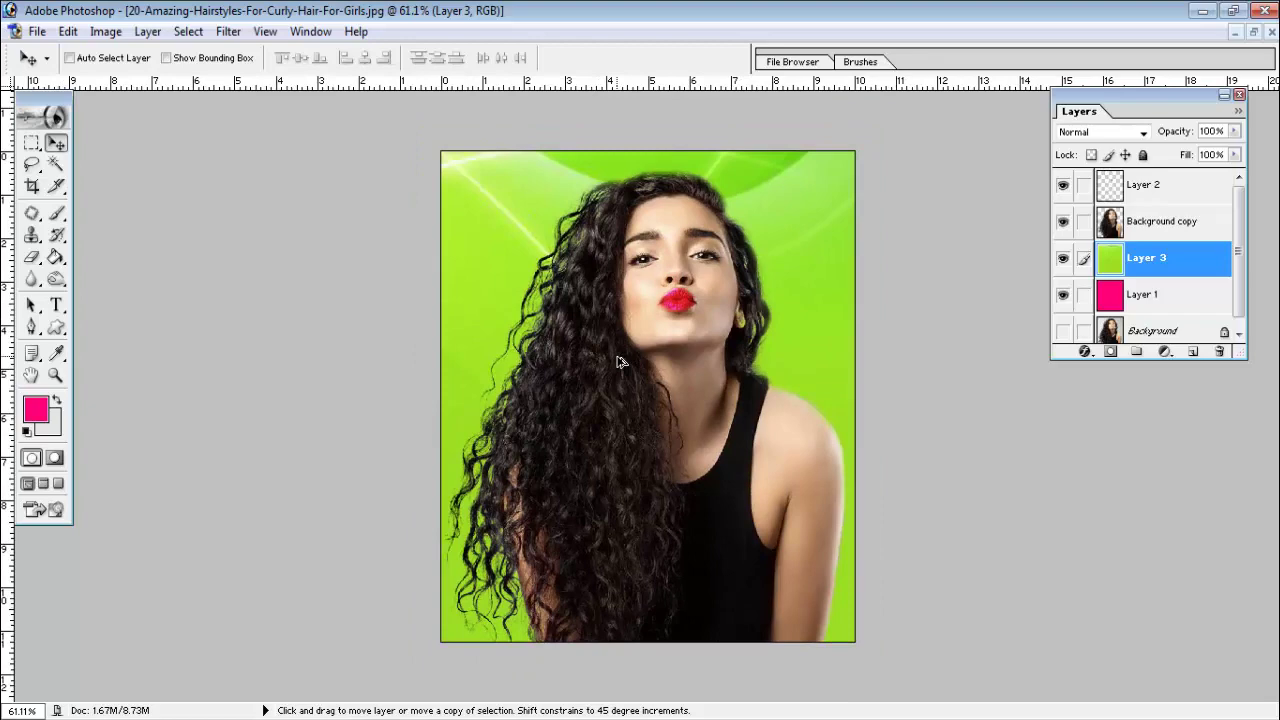
scroll(650, 360, "up", 2)
scroll(720, 350, "up", 1)
scroll(790, 345, "up", 2)
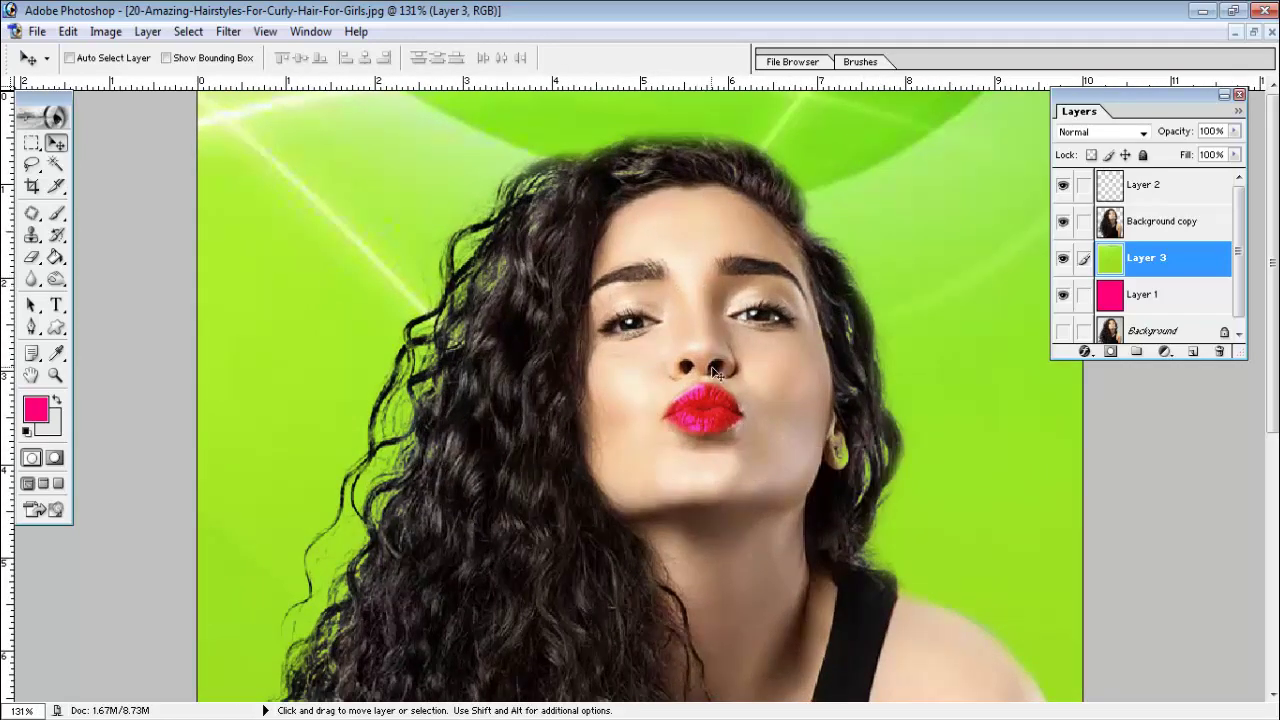
scroll(720, 390, "down", 2)
scroll(745, 458, "down", 1)
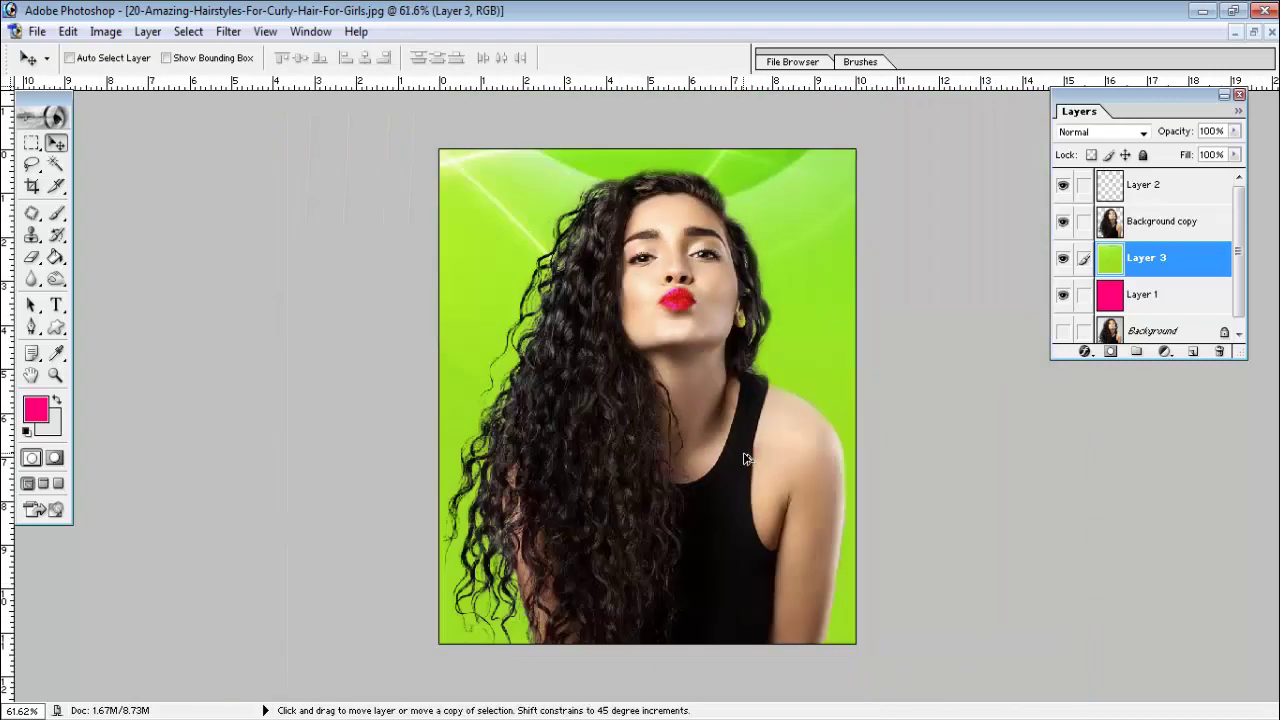
scroll(743, 452, "up", 1)
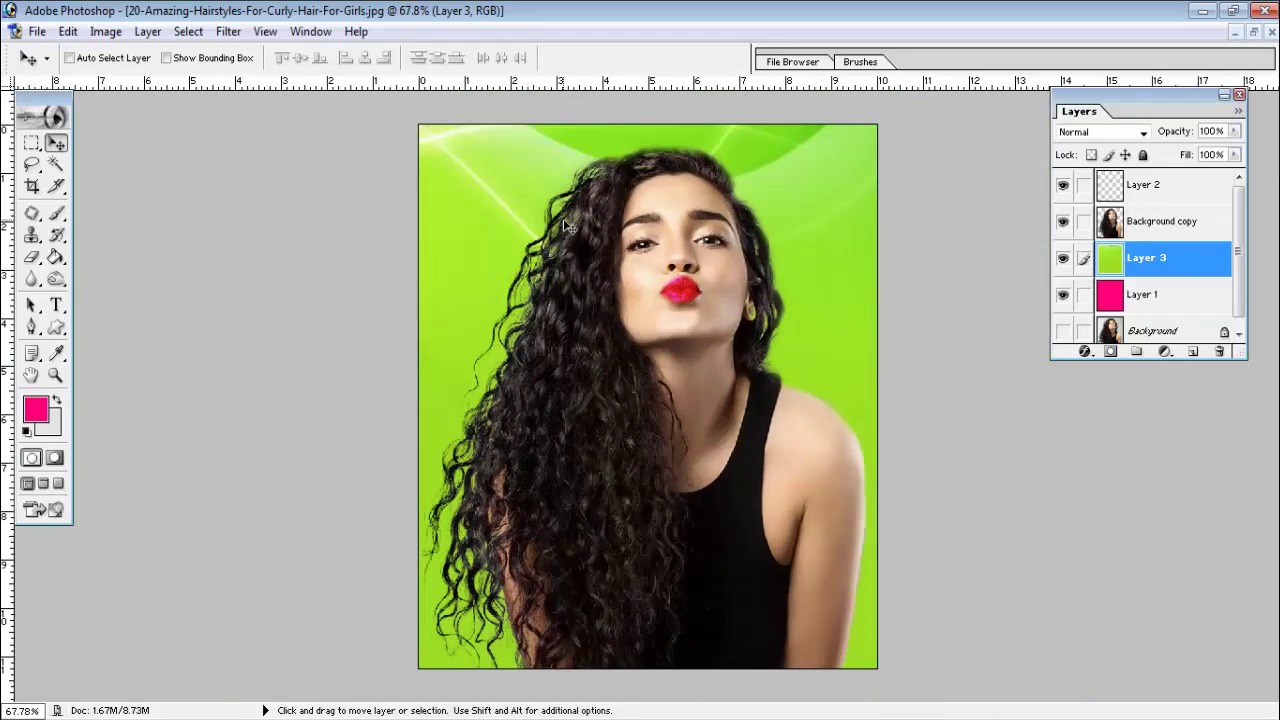